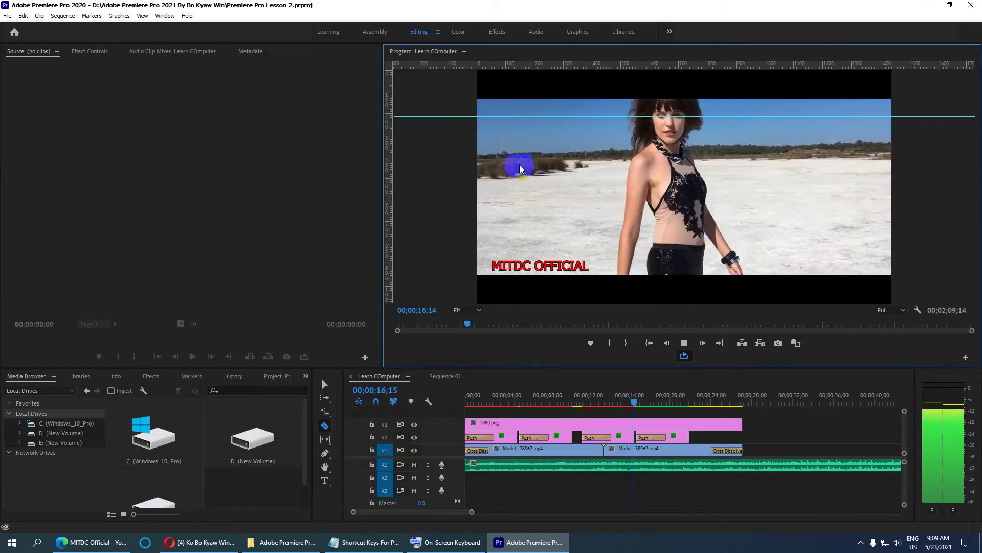
Maximize and restore the Program monitor twice during playback of the Learn COmputer sequence, stopping playback and saving the project.
key(grave)
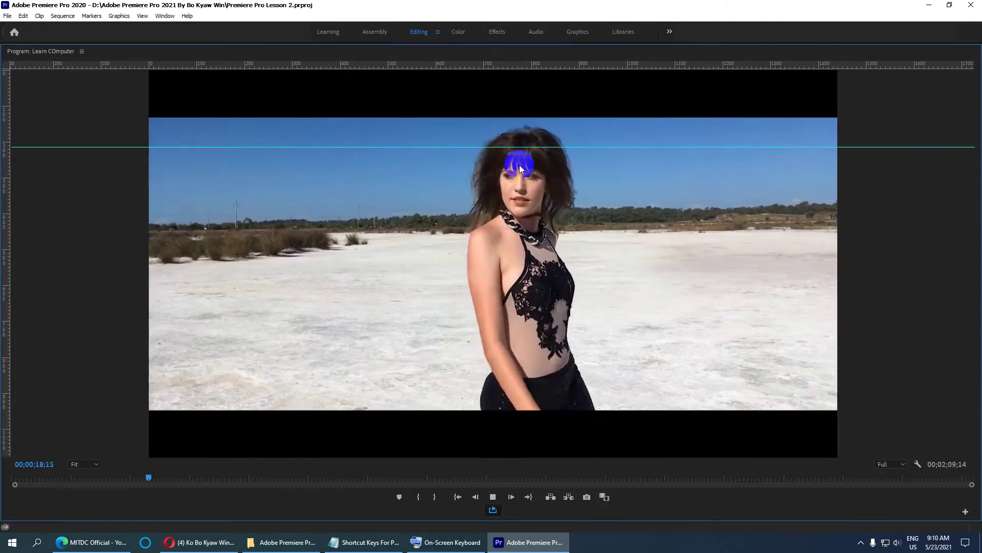
key(grave)
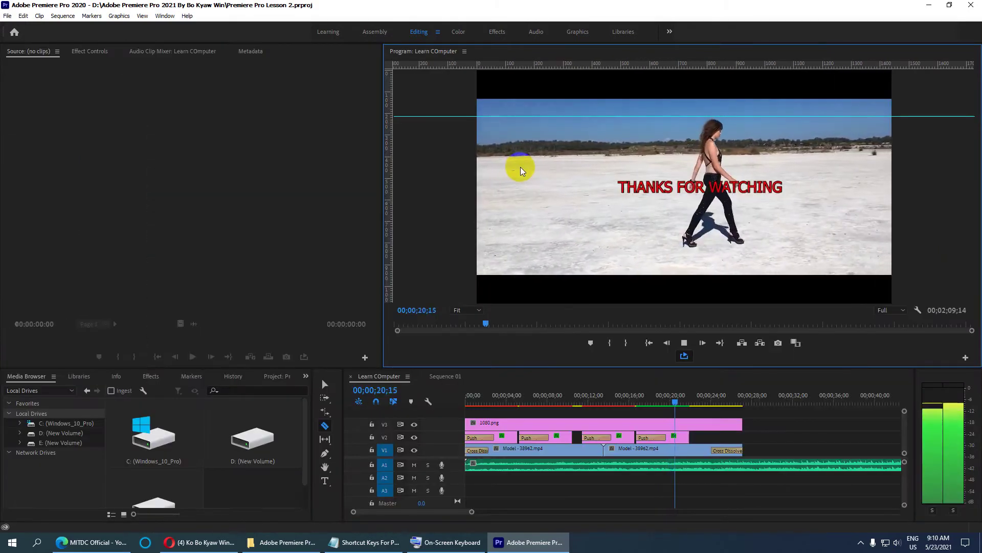
key(grave)
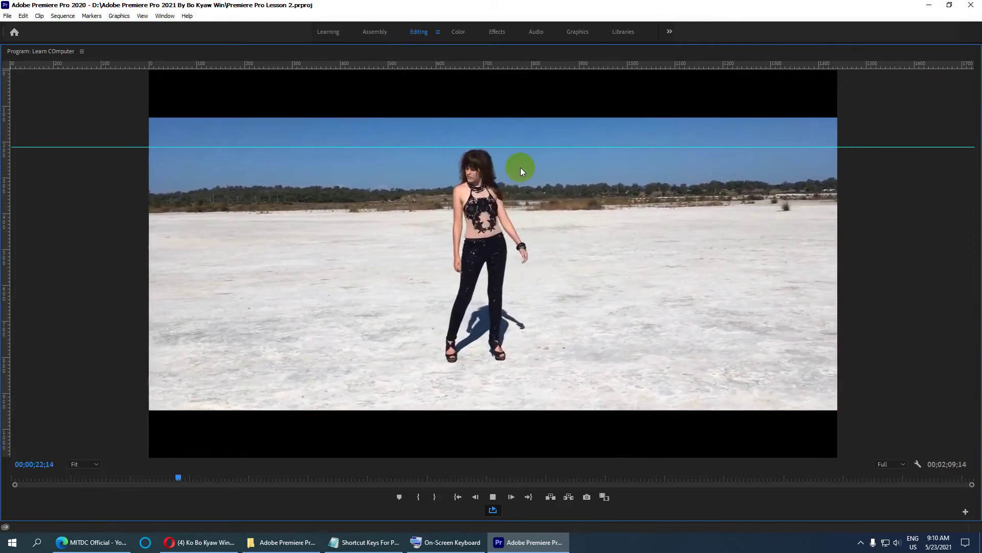
key(grave)
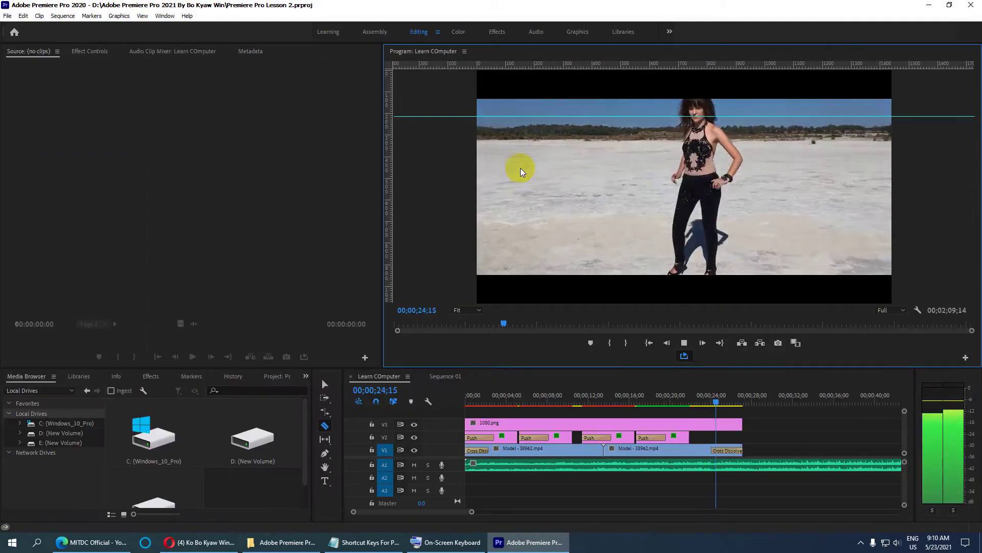
key(space)
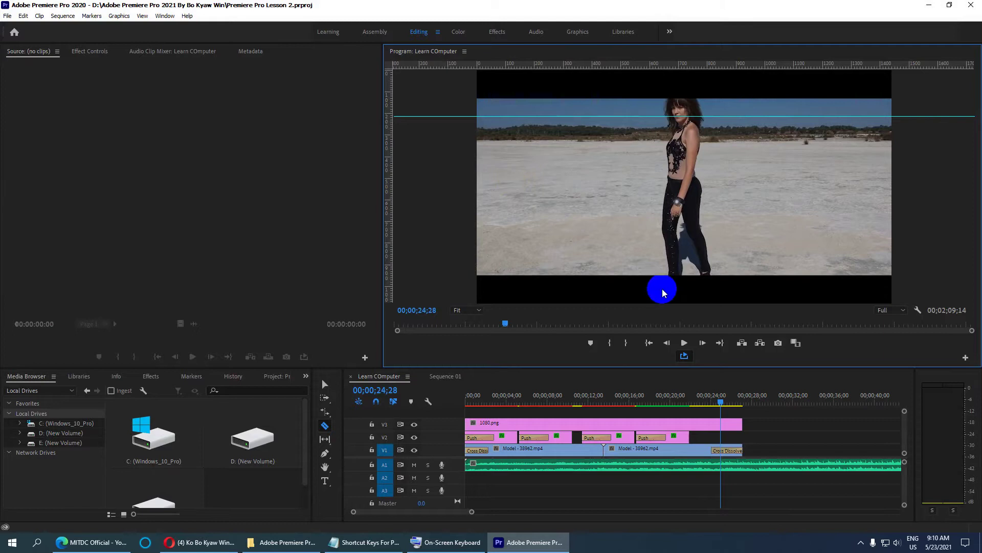
key(ctrl+s)
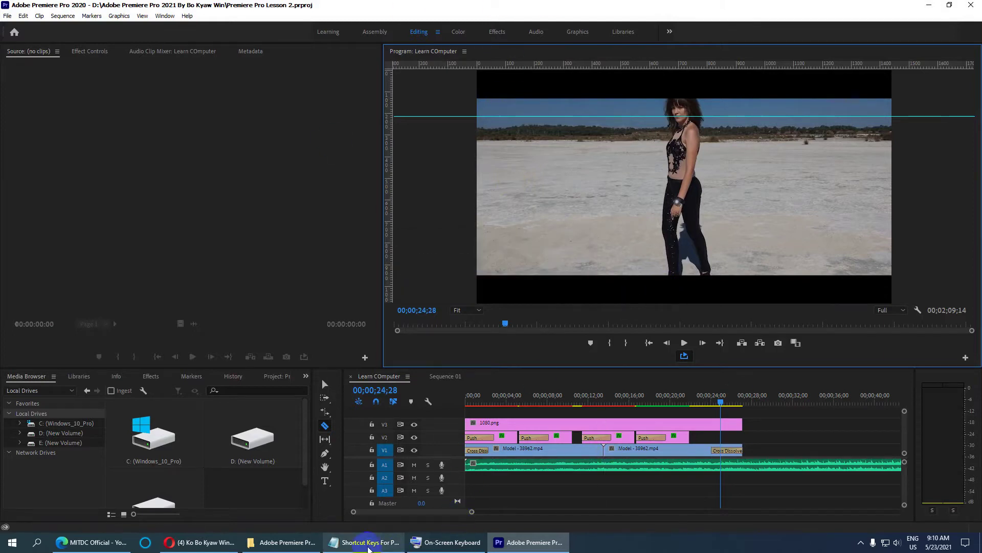
Switch to Shortcut Keys For Premiere Pro.txt in Notepad and highlight the second entry, Ctrl+N.
click(367, 543)
drag(97, 55, 34, 56)
click(97, 56)
In Premiere Pro, create a sequence named Sequence 02 from the custom YouTube Video Lesson preset and save the project.
click(530, 542)
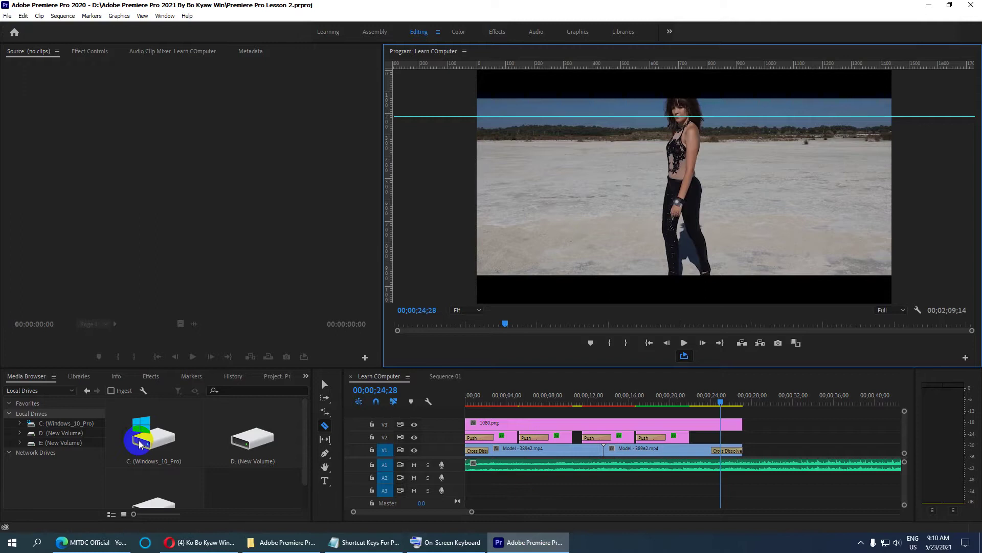
key(ctrl+n)
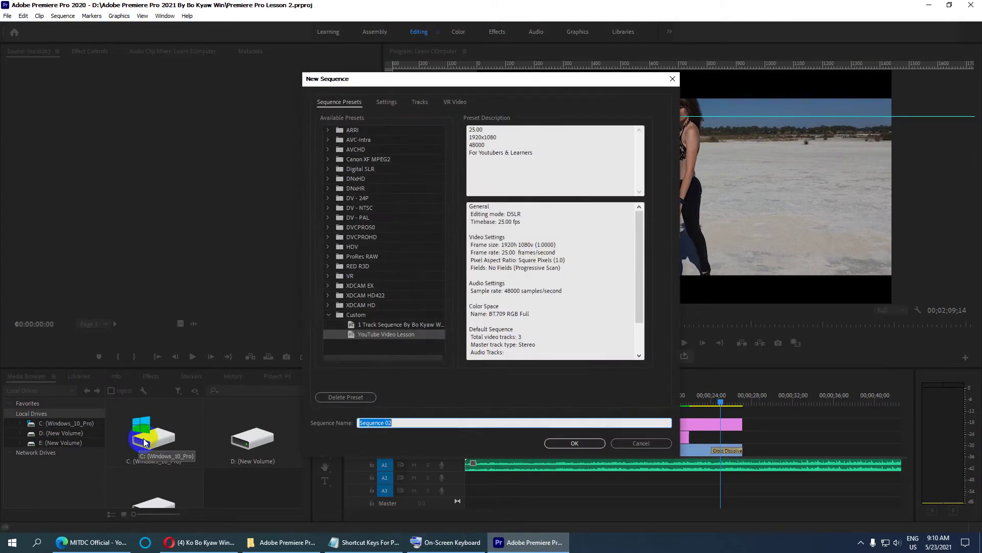
drag(371, 84, 339, 70)
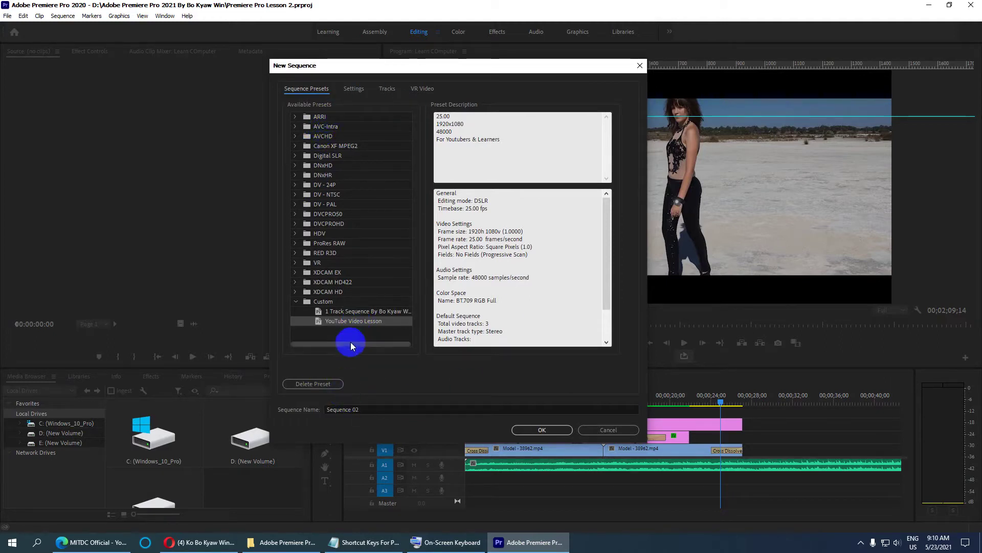
click(190, 376)
drag(494, 73, 753, 67)
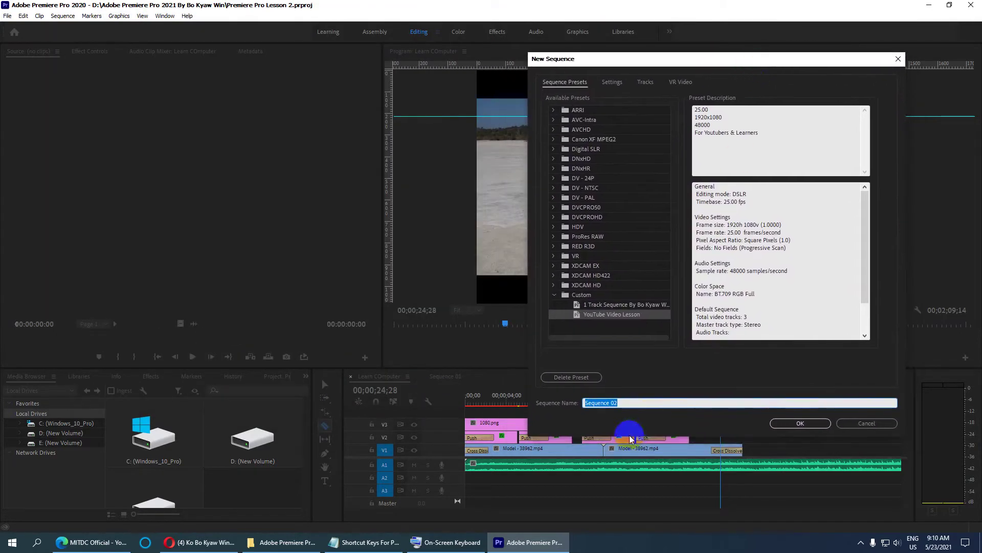
click(800, 422)
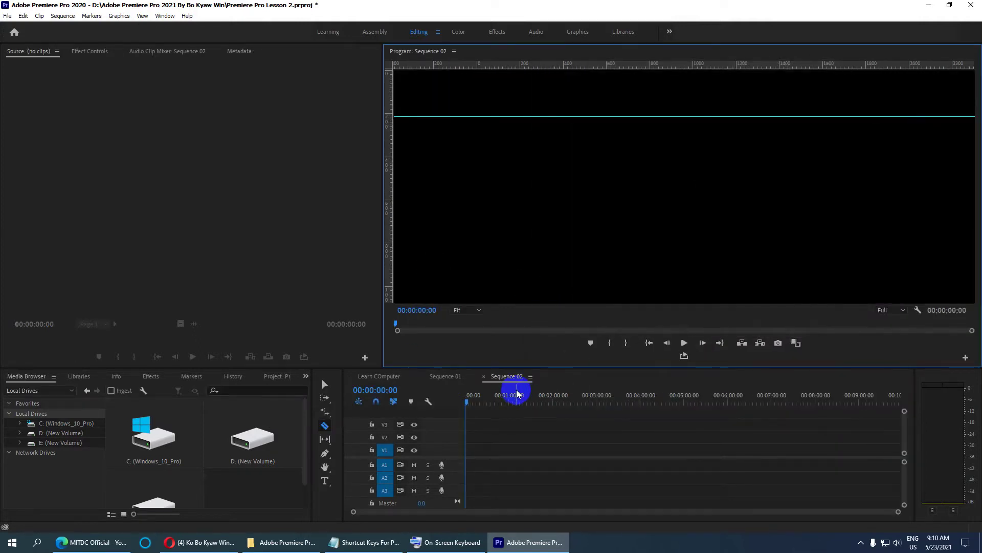
key(ctrl+s)
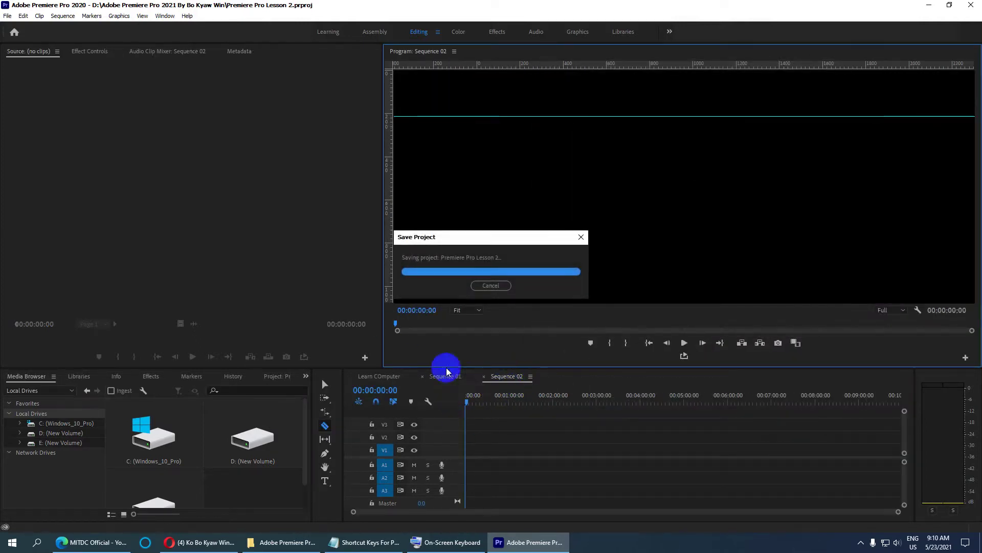
Switch to the shortcut list in Notepad and highlight the third entry, Spacebar.
click(365, 542)
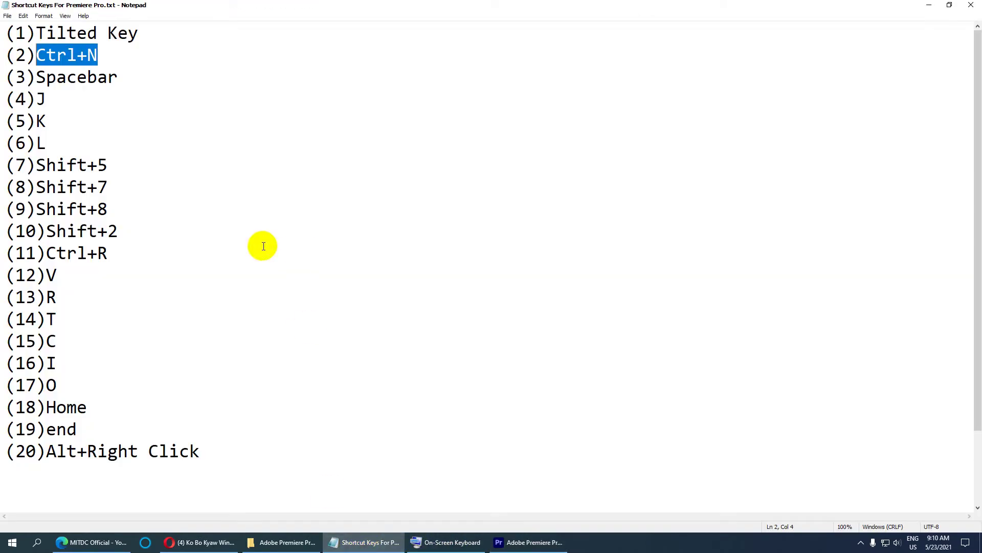
drag(114, 55, 60, 56)
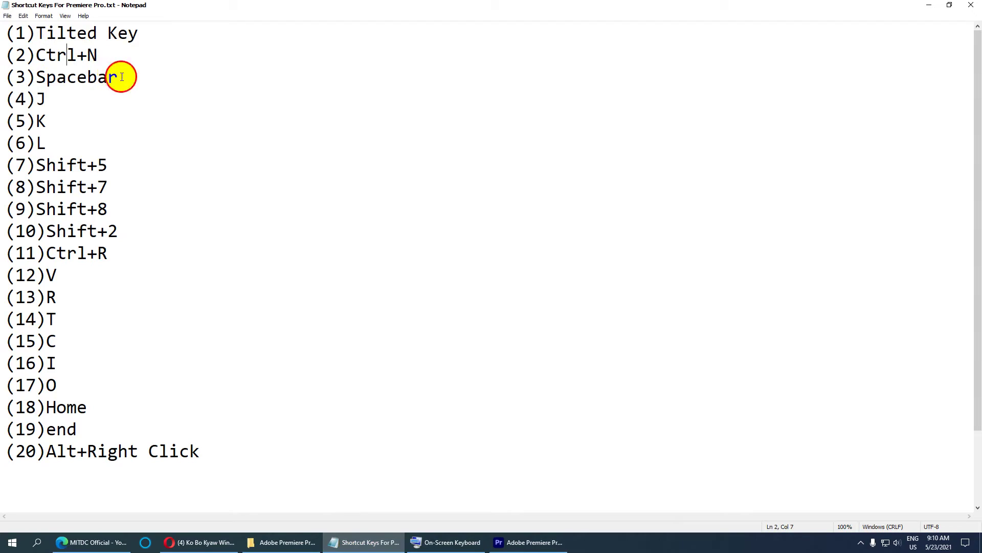
drag(122, 77, 32, 77)
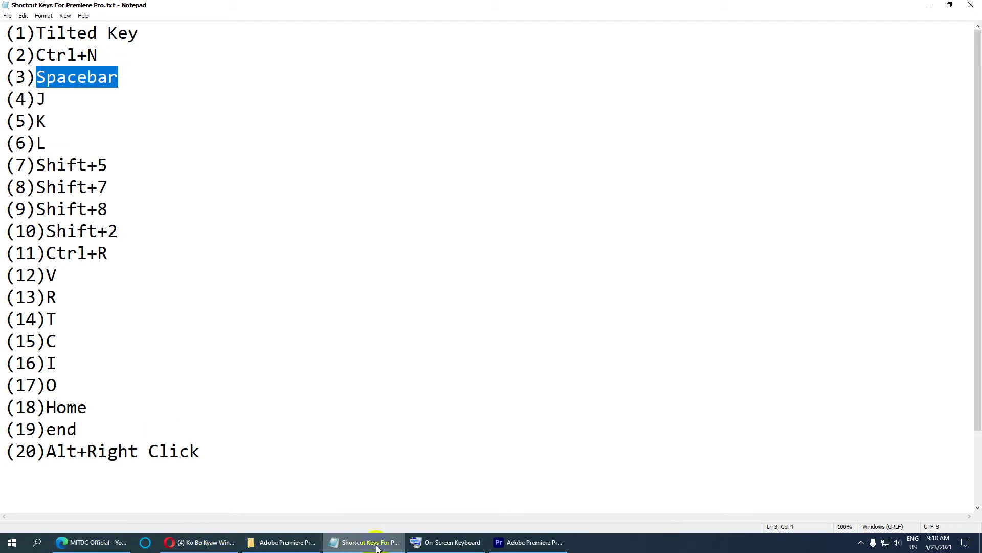
Switch to Premiere Pro and play Sequence 01 from its start, pausing and resuming playback before stopping it.
click(528, 541)
click(444, 377)
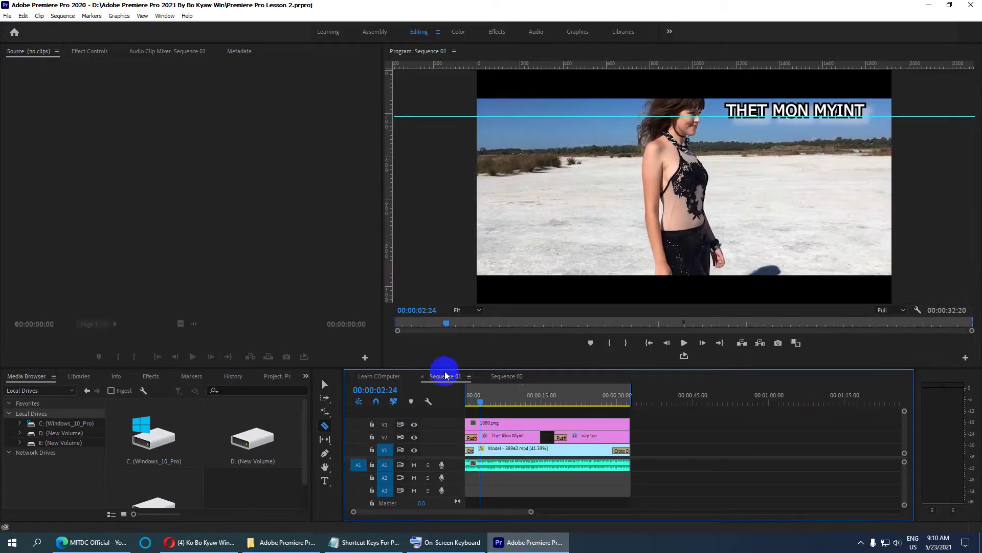
drag(479, 405, 427, 394)
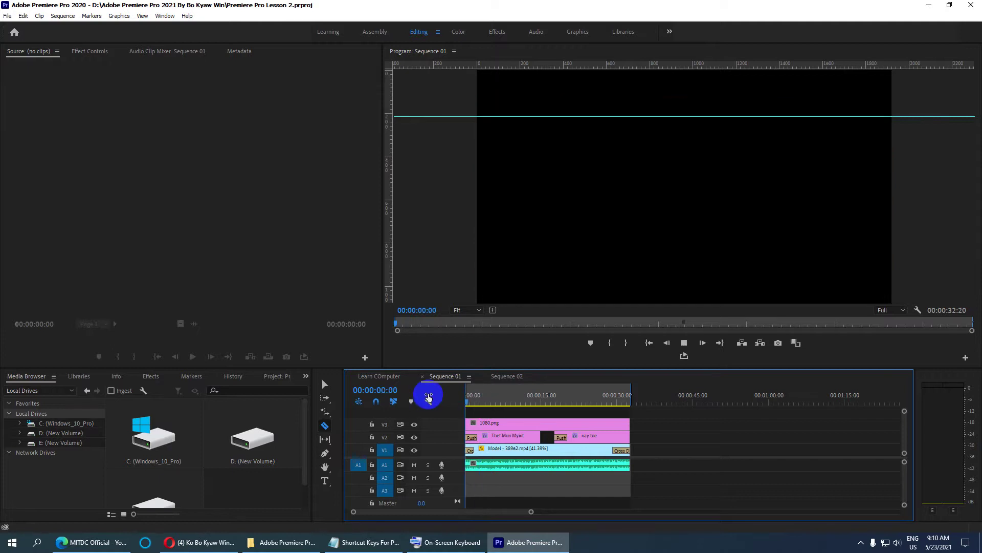
key(space)
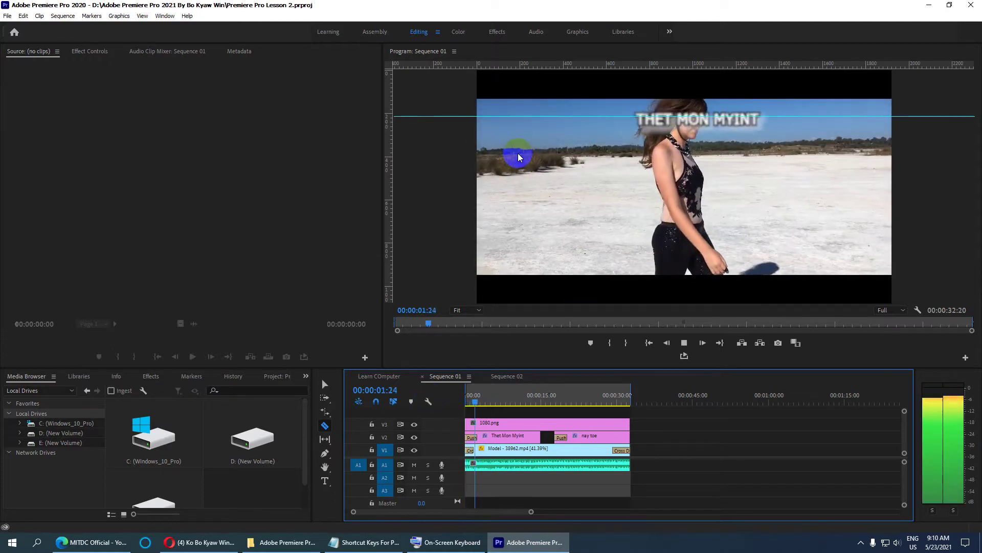
key(space)
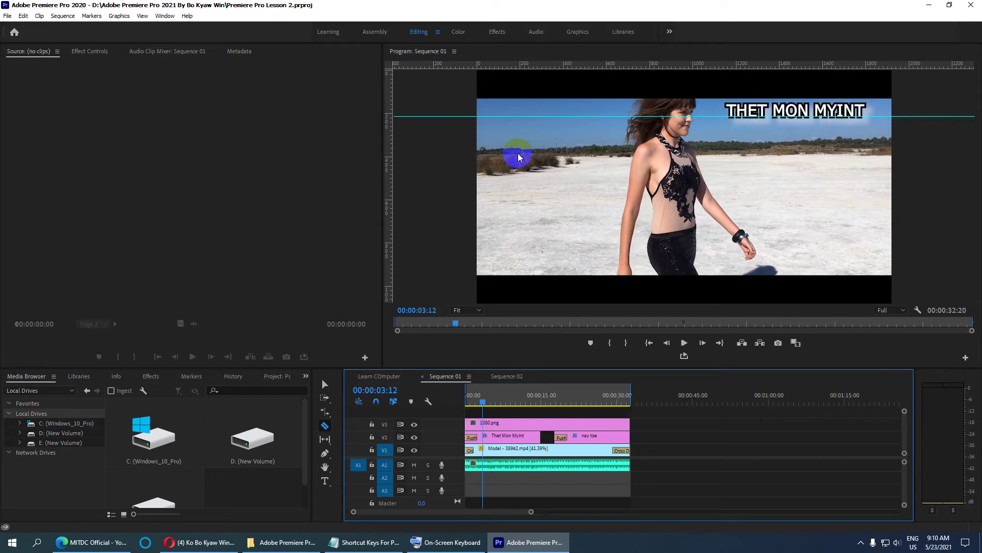
key(space)
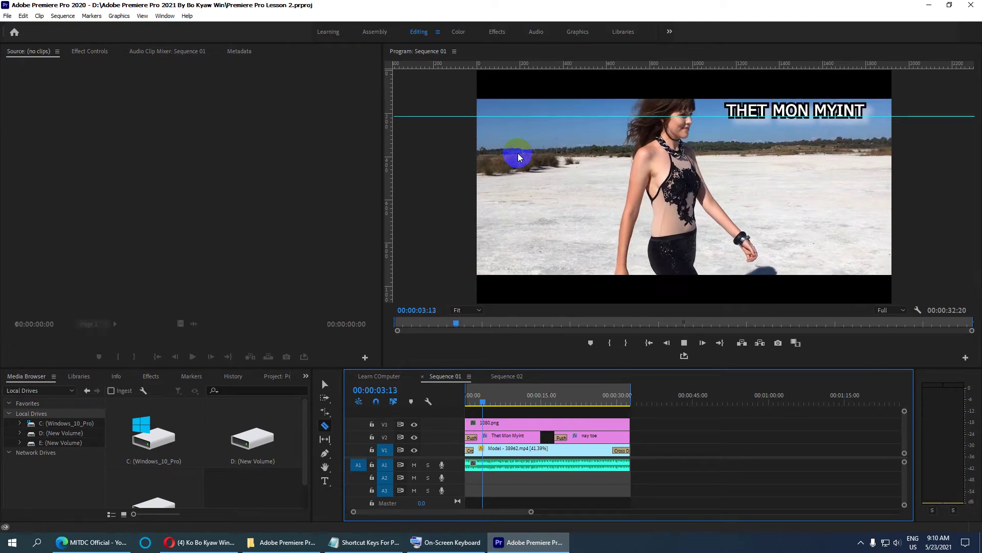
key(space)
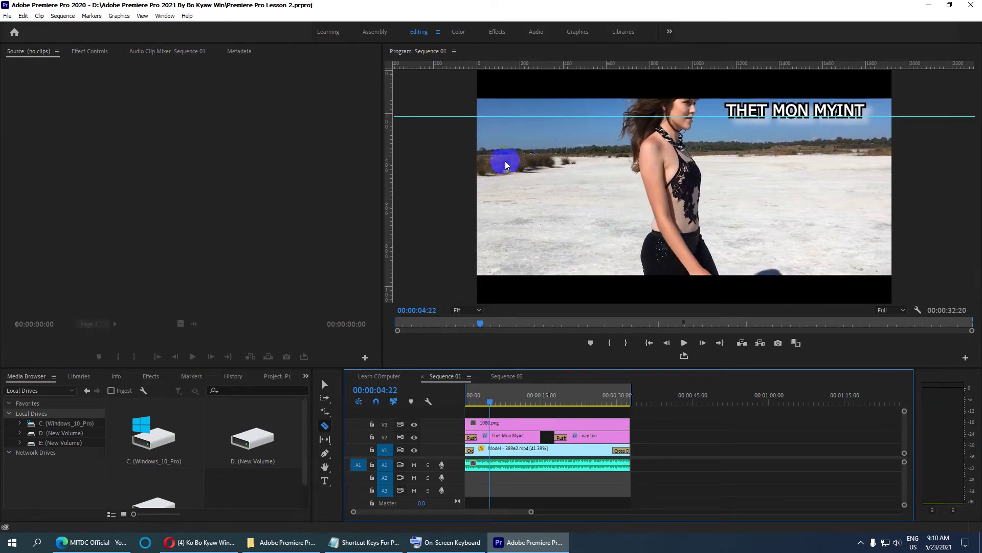
Open the Learn COmputer sequence and play it from the start, pausing at about 8 seconds.
click(381, 376)
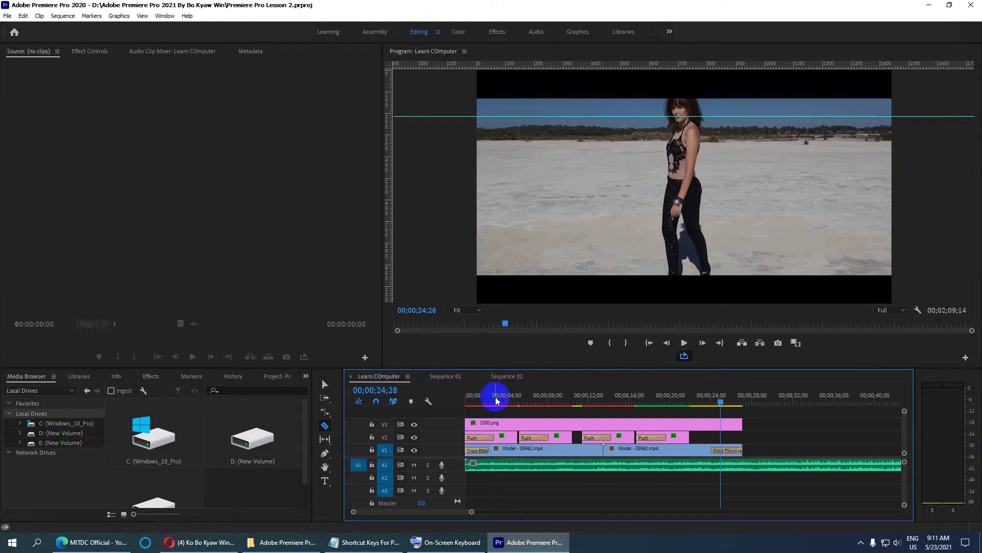
key(Home)
key(space)
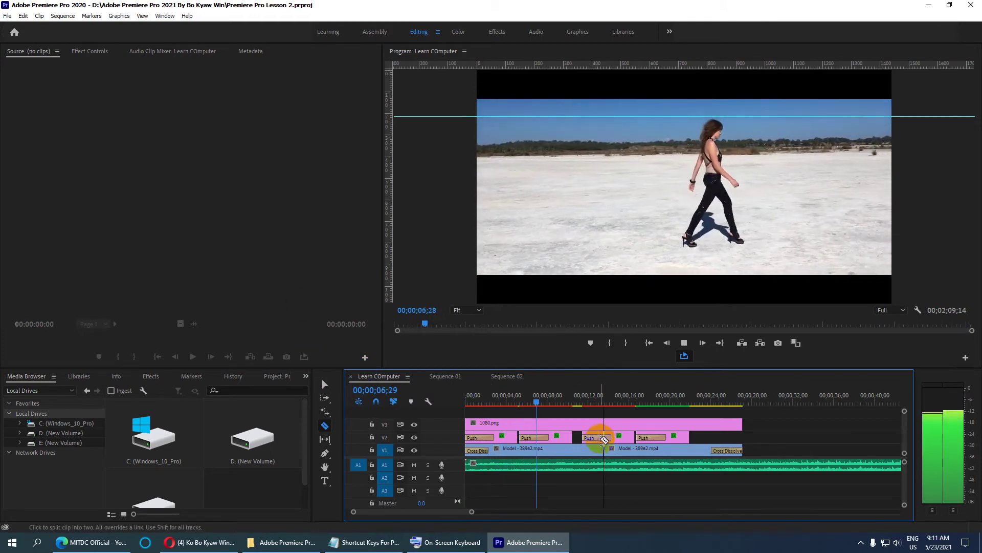
key(space)
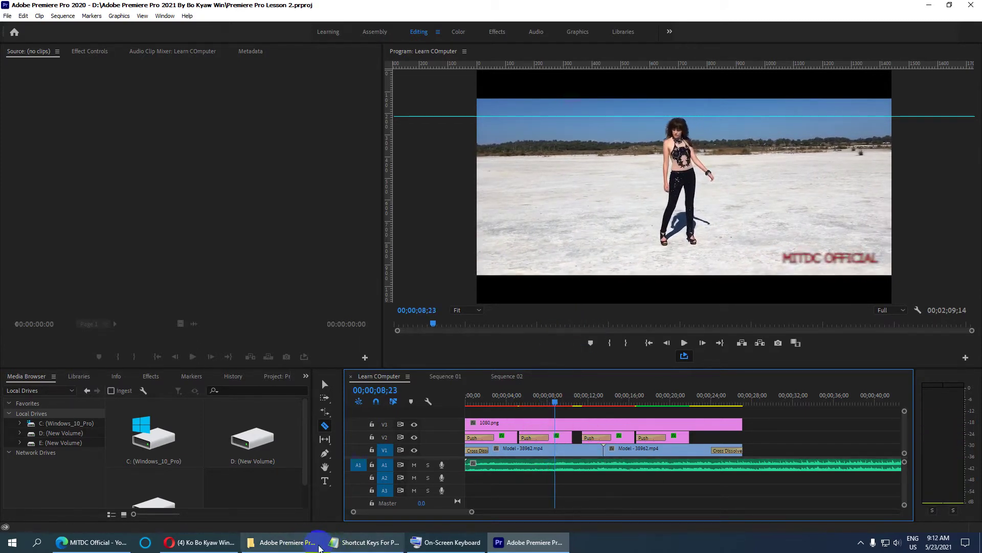
Return to the shortcut list in Notepad and highlight the Spacebar entry again.
click(353, 541)
click(99, 76)
drag(119, 77, 37, 77)
click(40, 78)
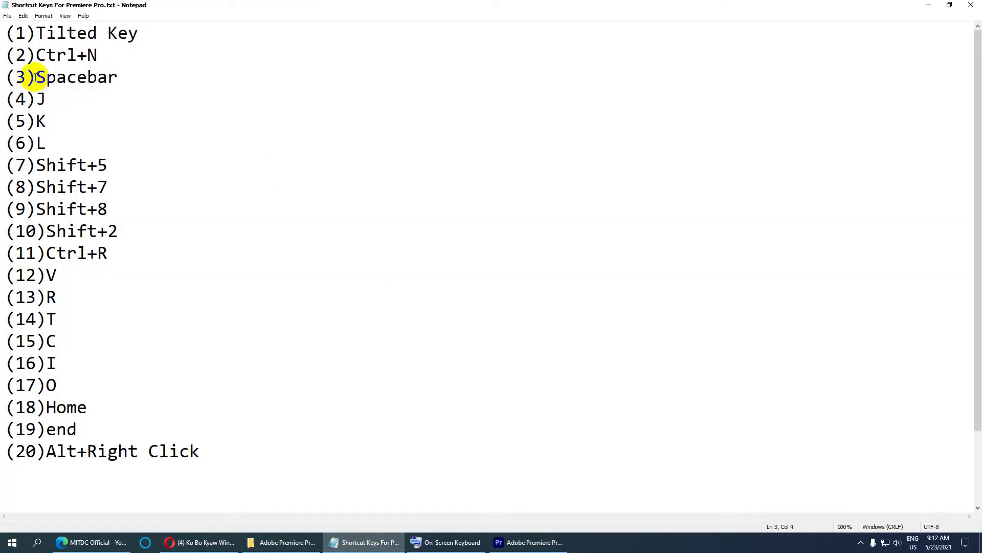
drag(122, 76, 39, 77)
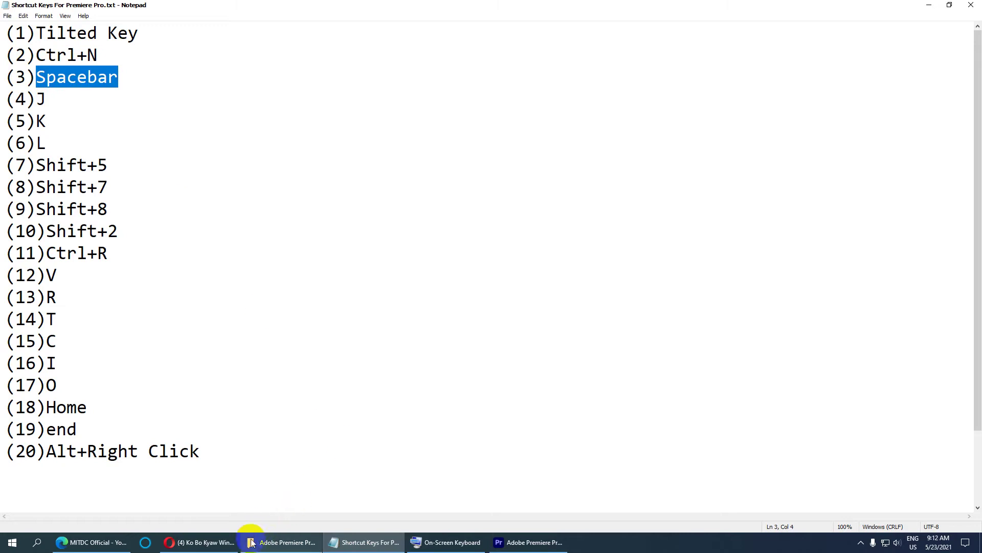
In Premiere Pro, replay the Learn COmputer sequence from the start with pauses, and move the playhead back to about 3 seconds.
click(529, 542)
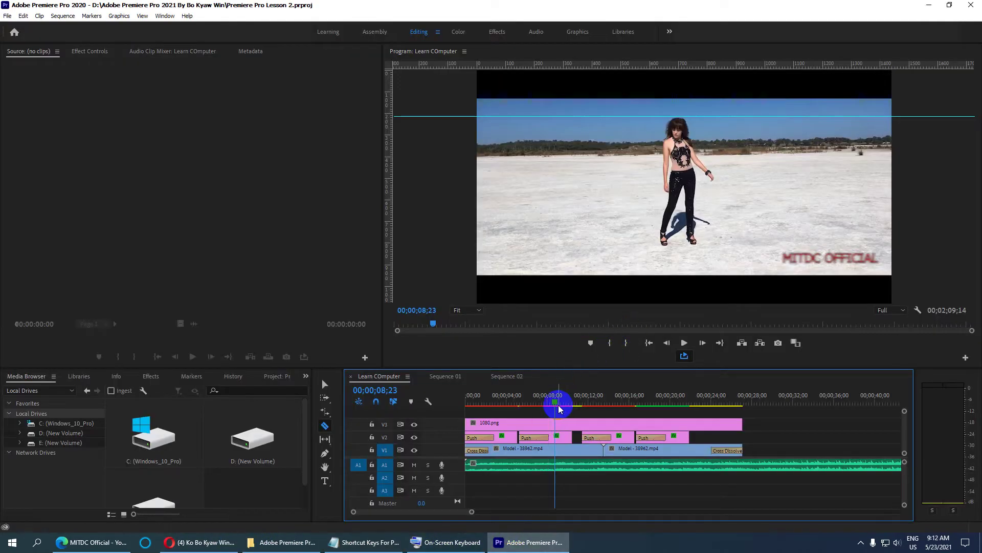
key(Home)
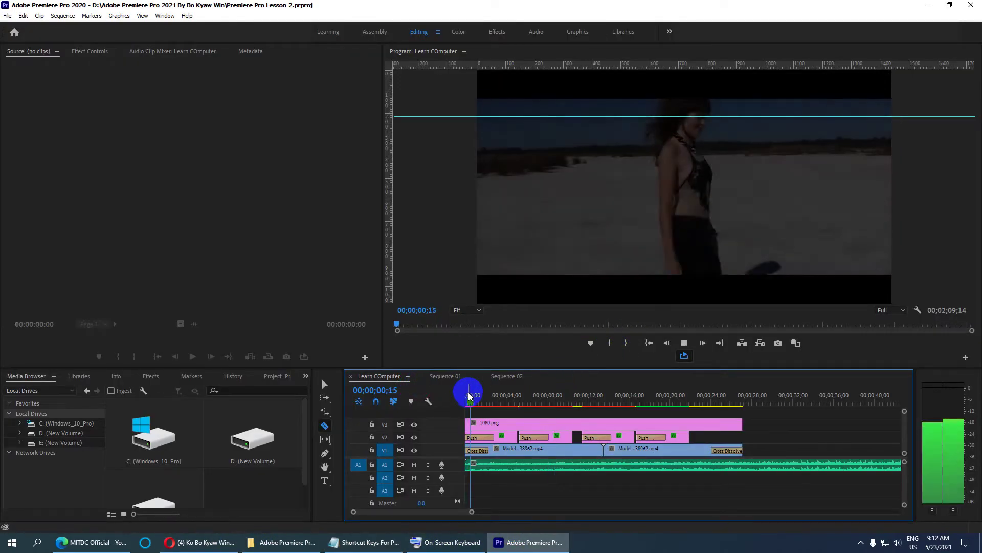
key(space)
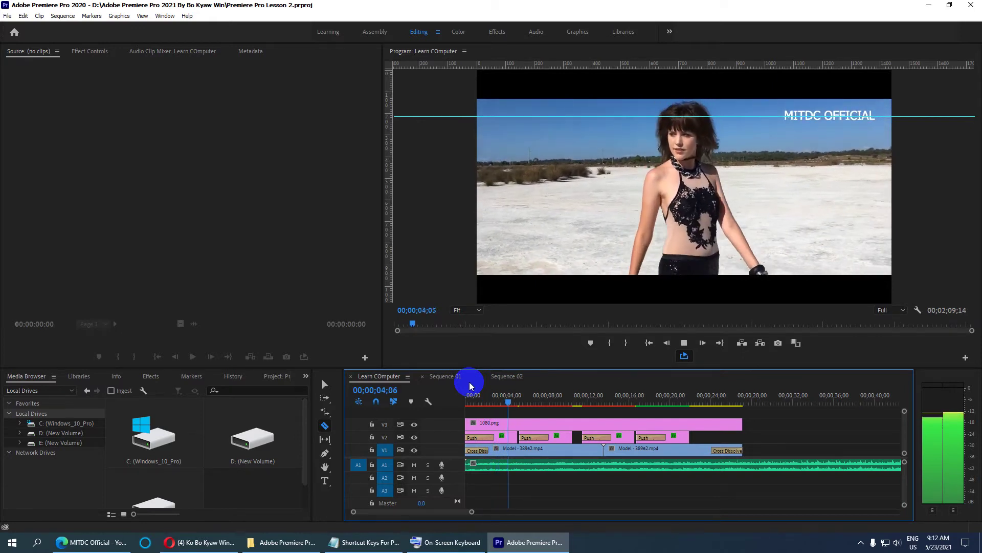
key(space)
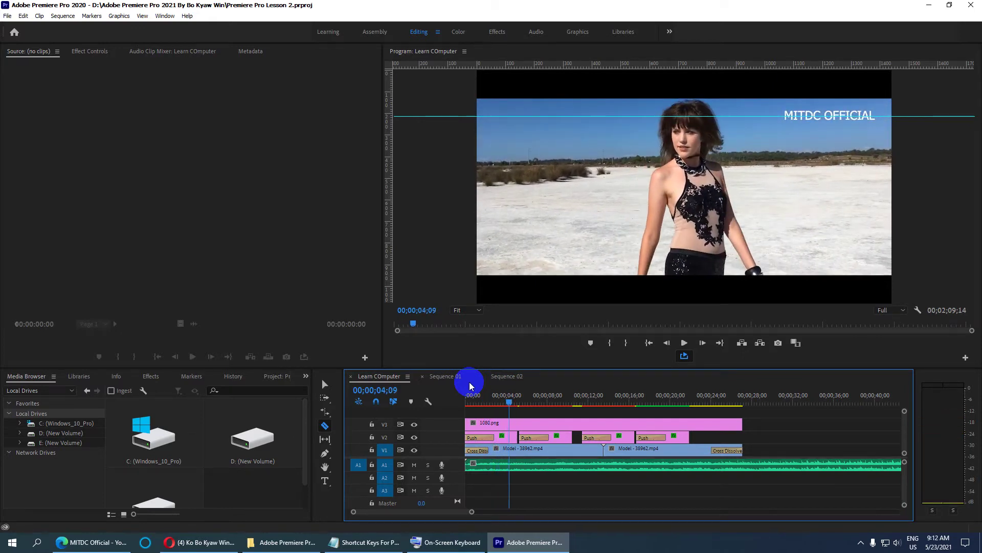
key(space)
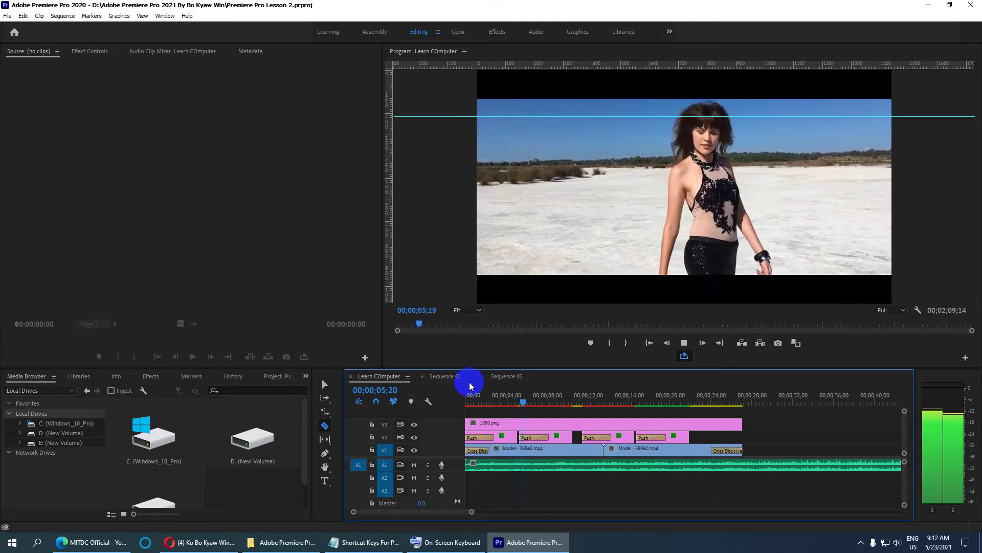
key(space)
click(892, 546)
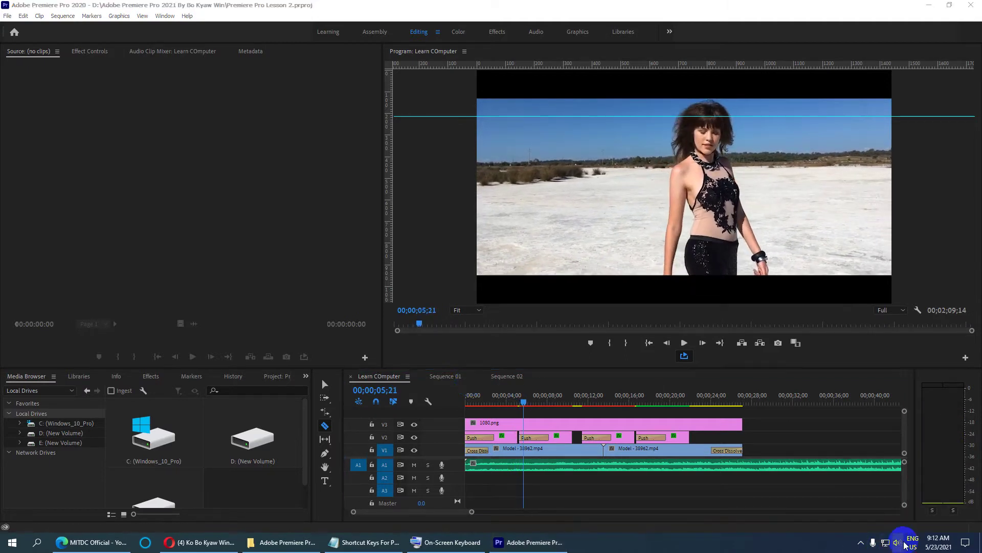
drag(526, 397, 499, 398)
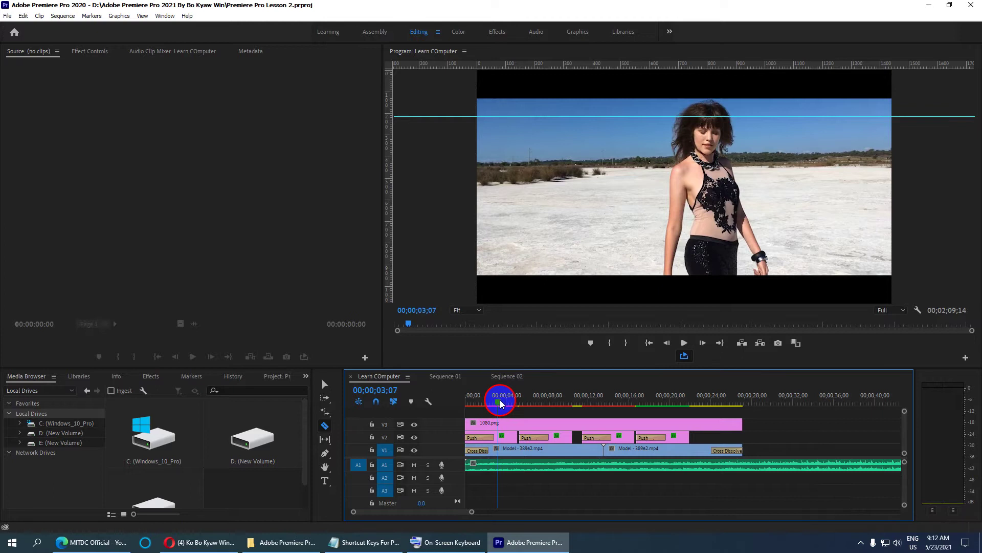
Switch to the shortcut list in Notepad and highlight the fourth entry, J.
click(371, 544)
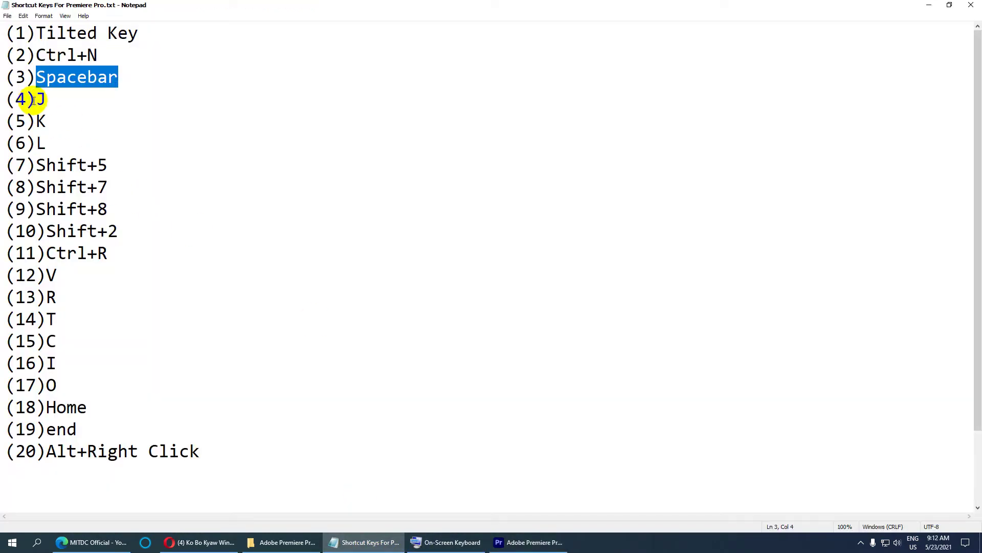
double_click(41, 99)
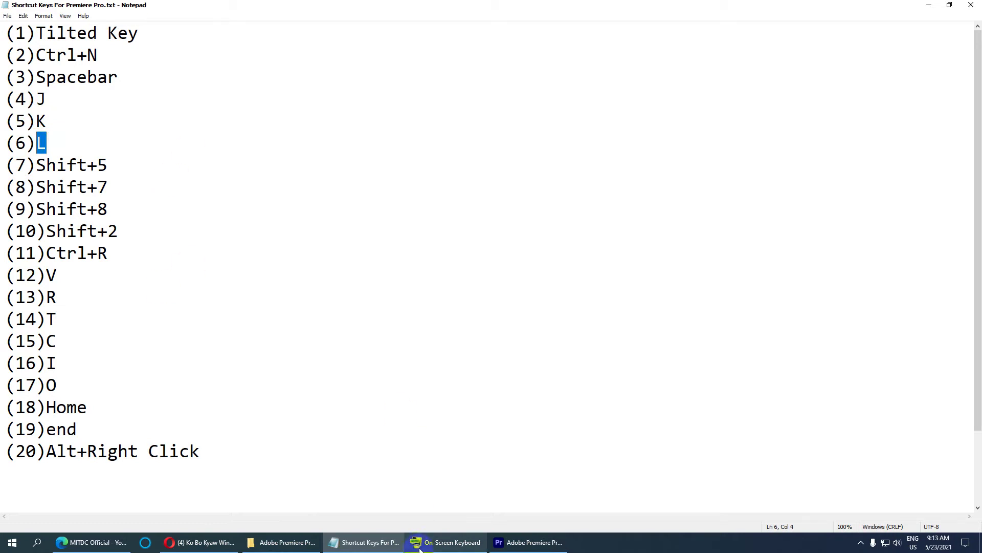
In Premiere Pro, move the playhead to about 5 seconds, shuttle the Learn COmputer sequence backward to its start with one stop, and play it forward.
click(517, 542)
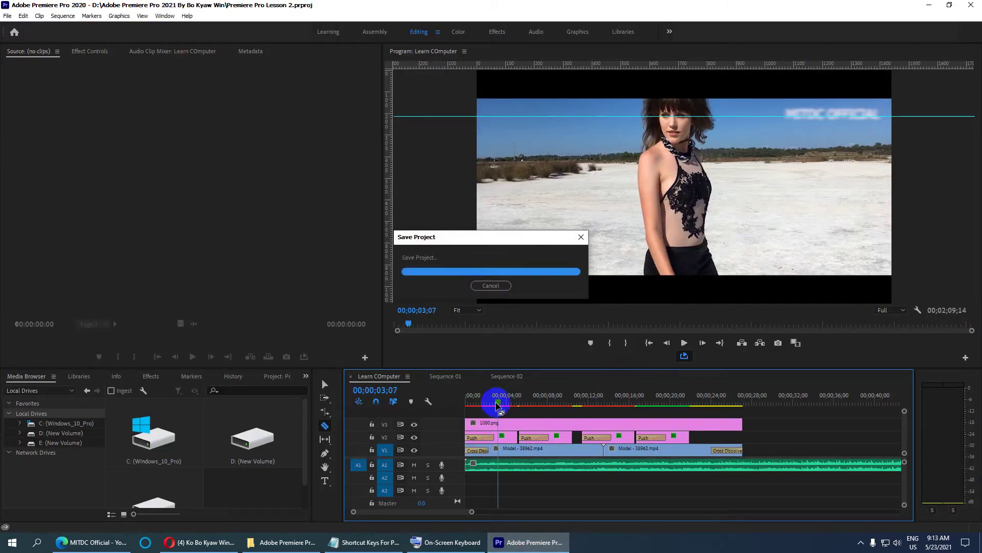
drag(500, 397, 522, 397)
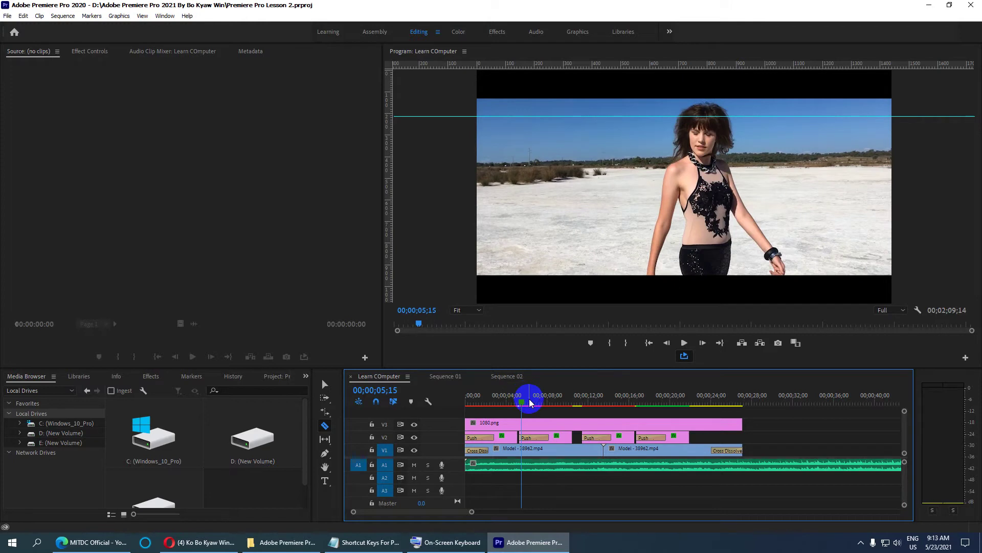
key(j)
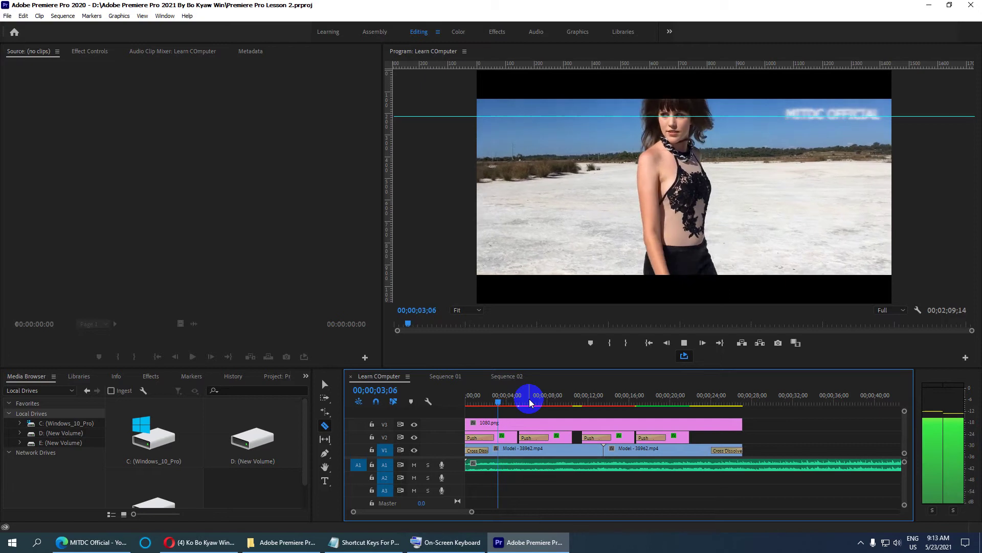
key(k)
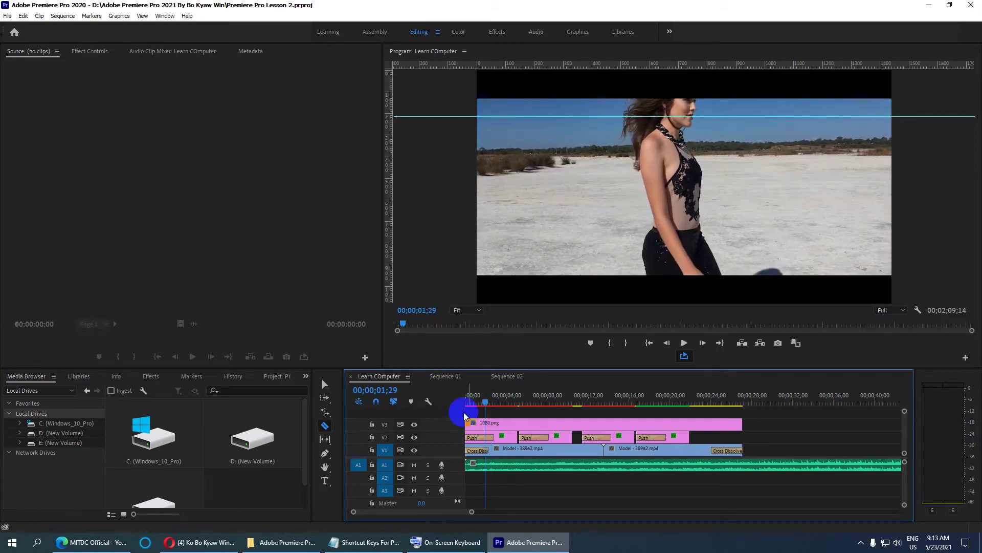
key(j)
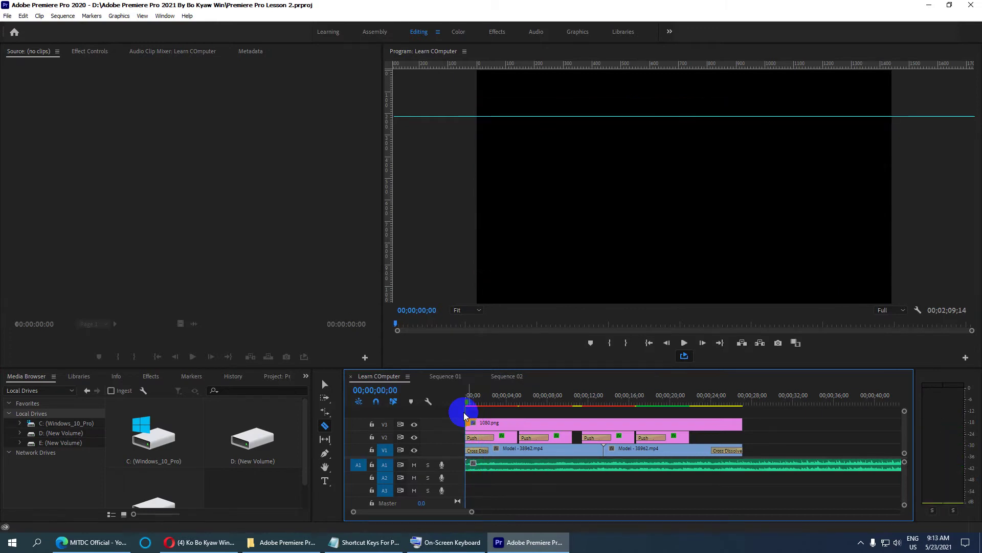
key(l)
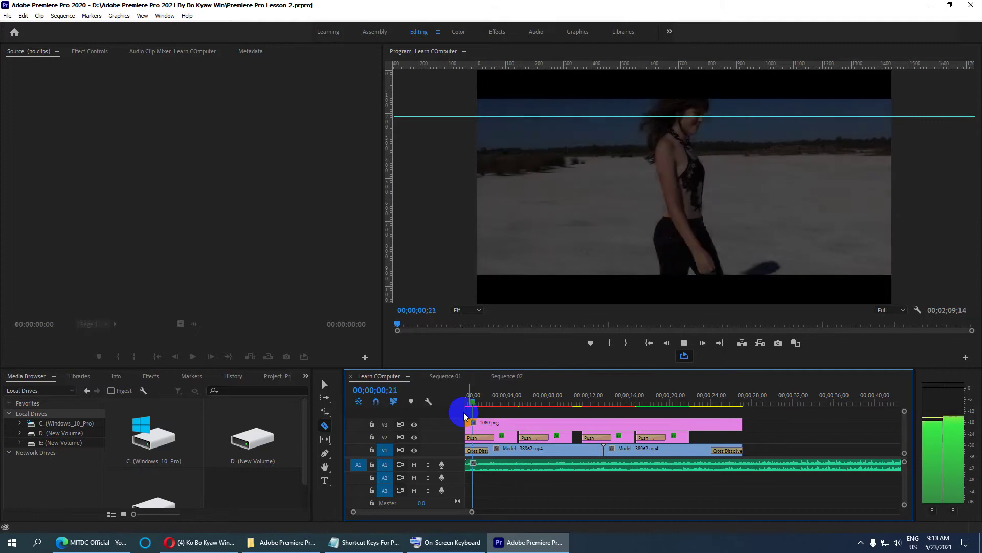
Check the J, K and L entries in the Notepad list, then shuttle the Premiere Pro sequence backward and forward, stopping at about 15 seconds.
click(347, 541)
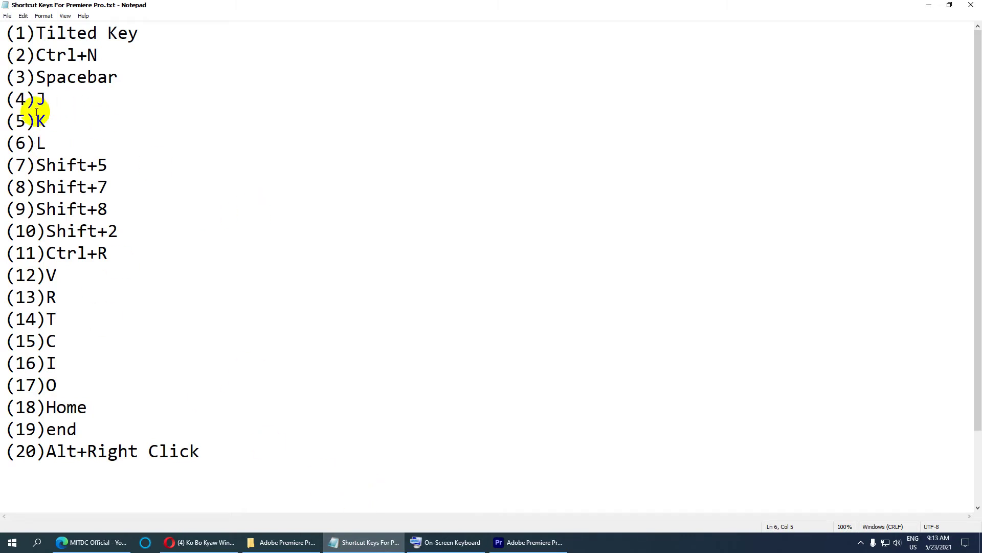
click(529, 542)
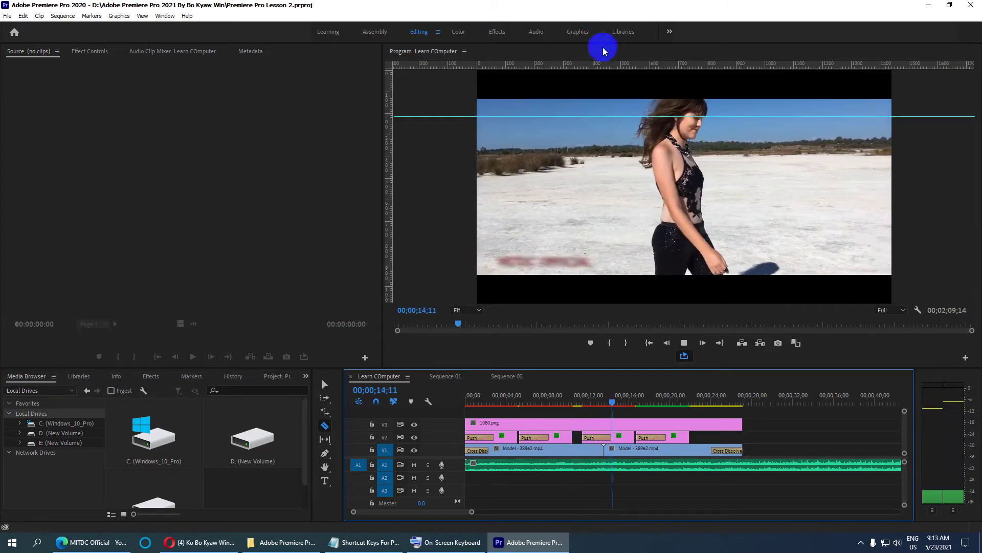
key(j)
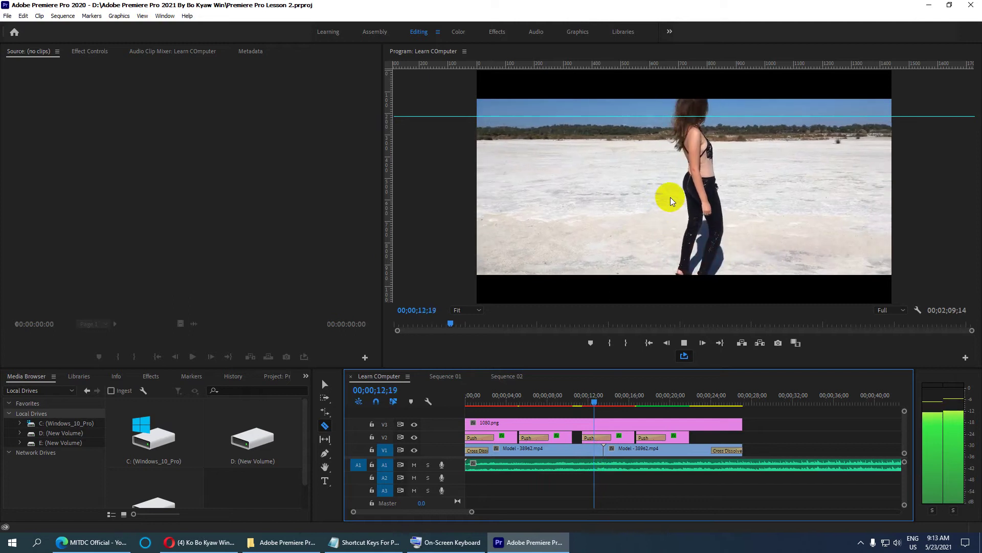
key(l)
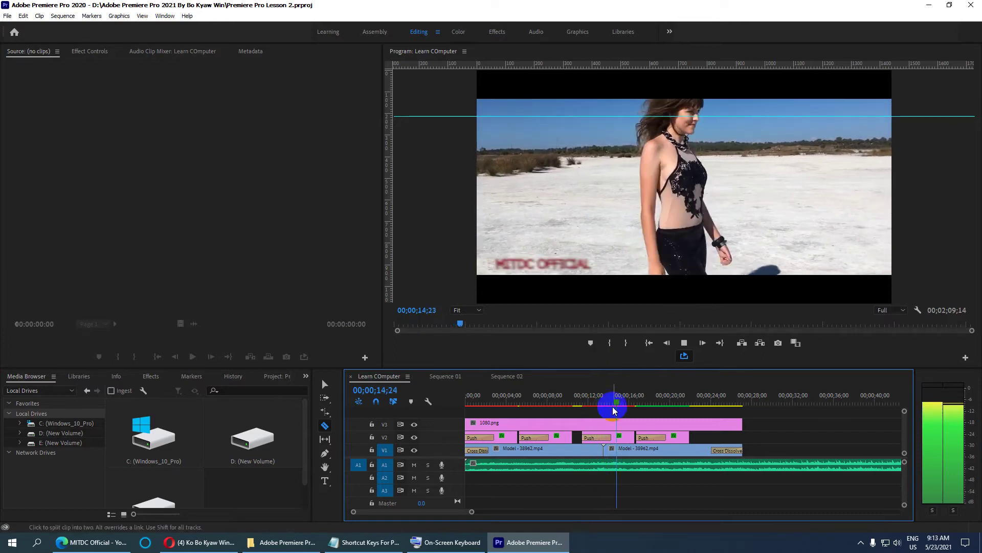
key(k)
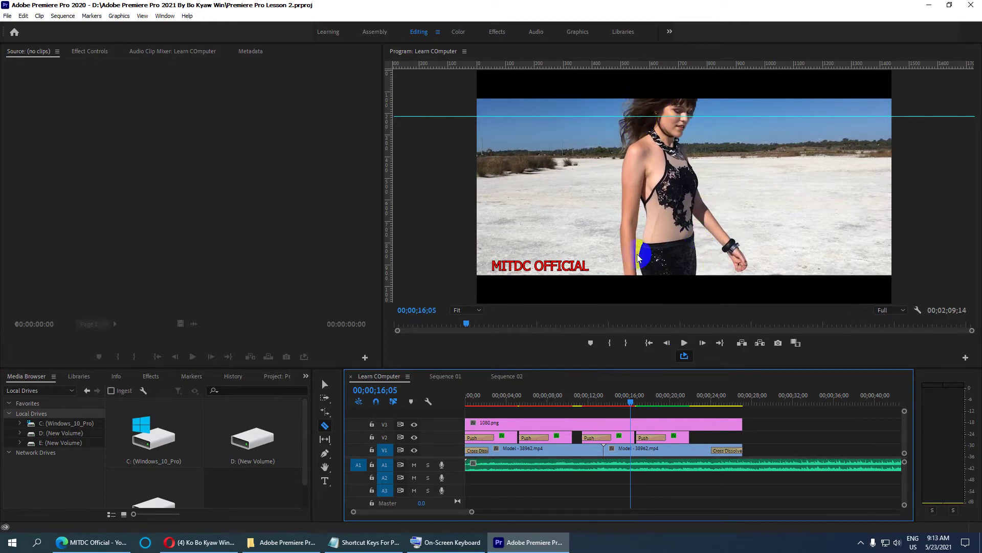
key(j)
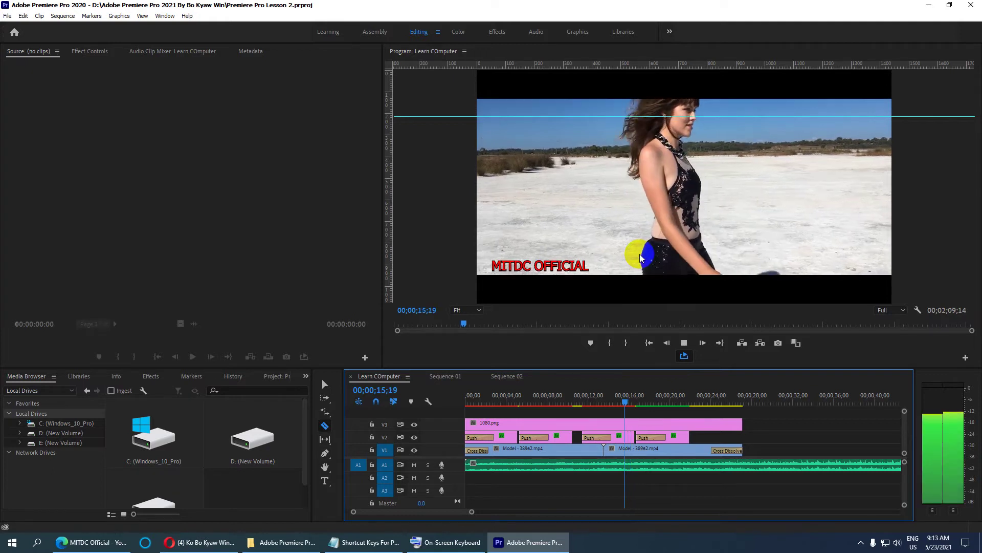
key(k)
Bring up the On-Screen Keyboard and point out the K key.
click(445, 542)
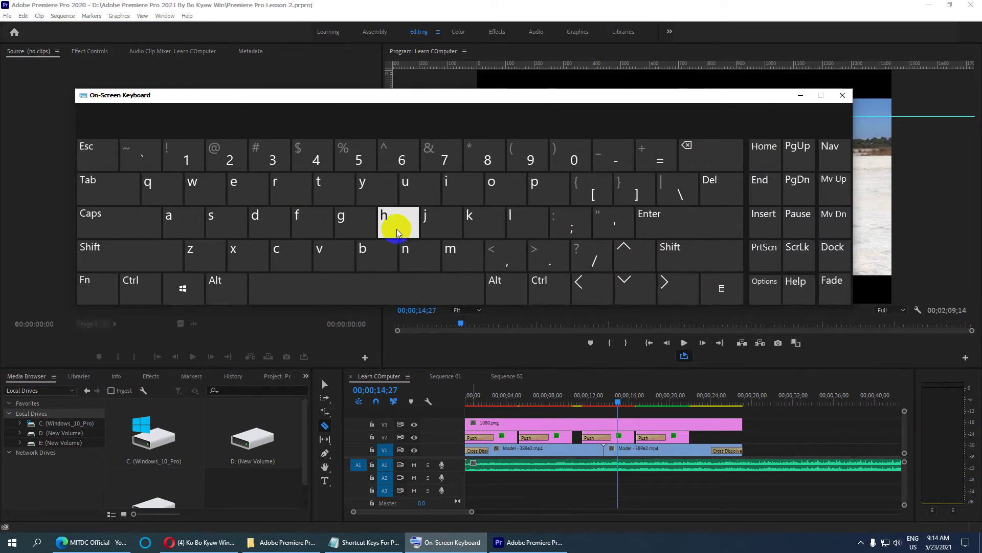
key(shift)
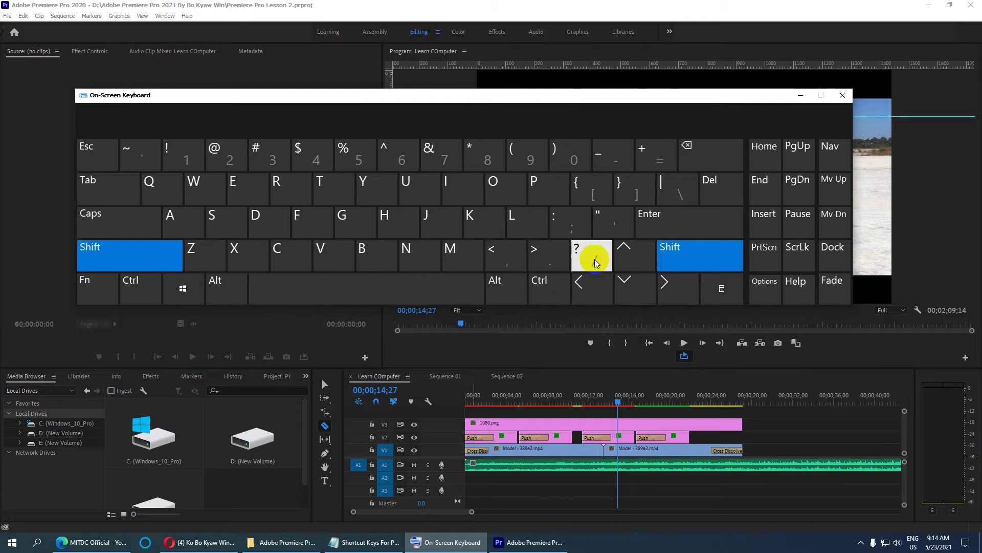
click(471, 223)
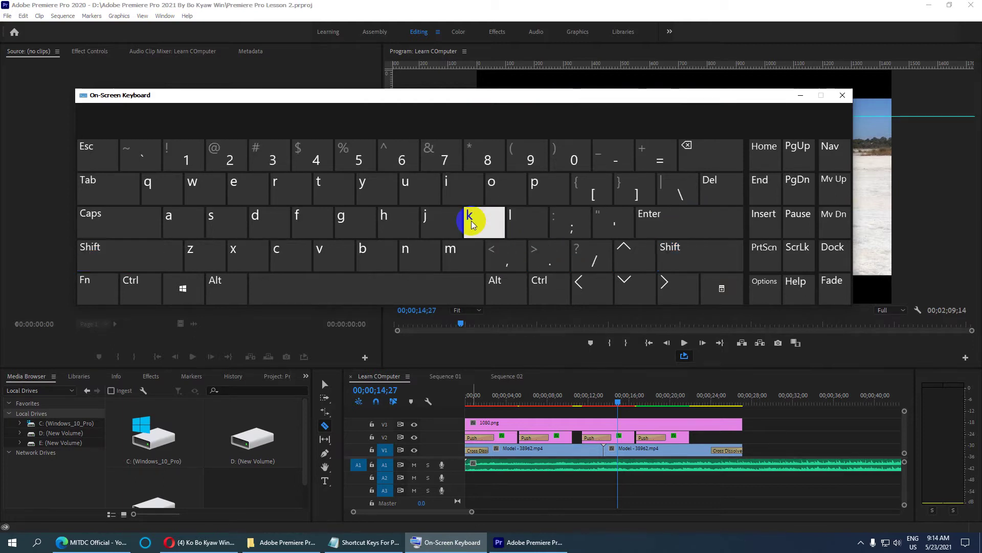
click(491, 222)
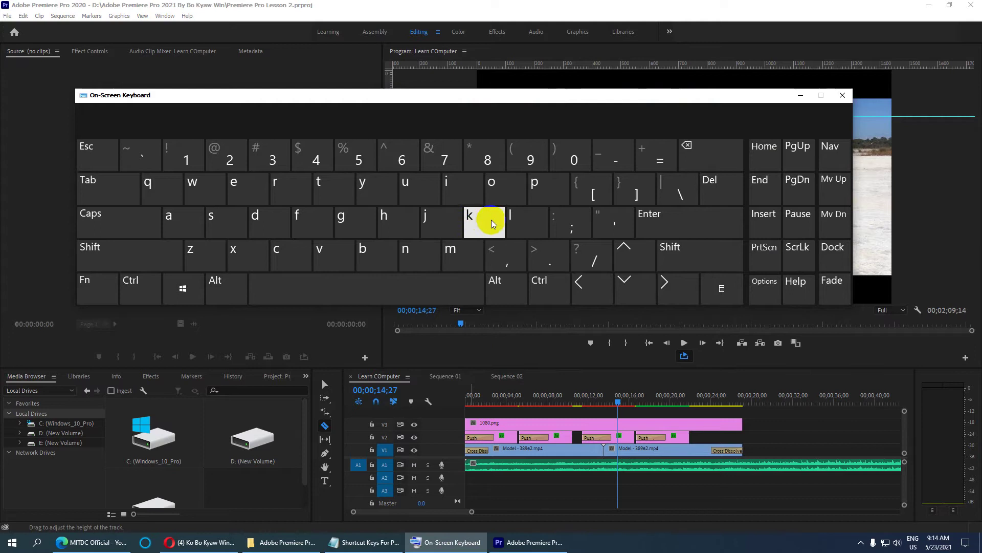
Return to Premiere Pro, play the sequence from about 10 seconds, and minimize the On-Screen Keyboard.
click(504, 542)
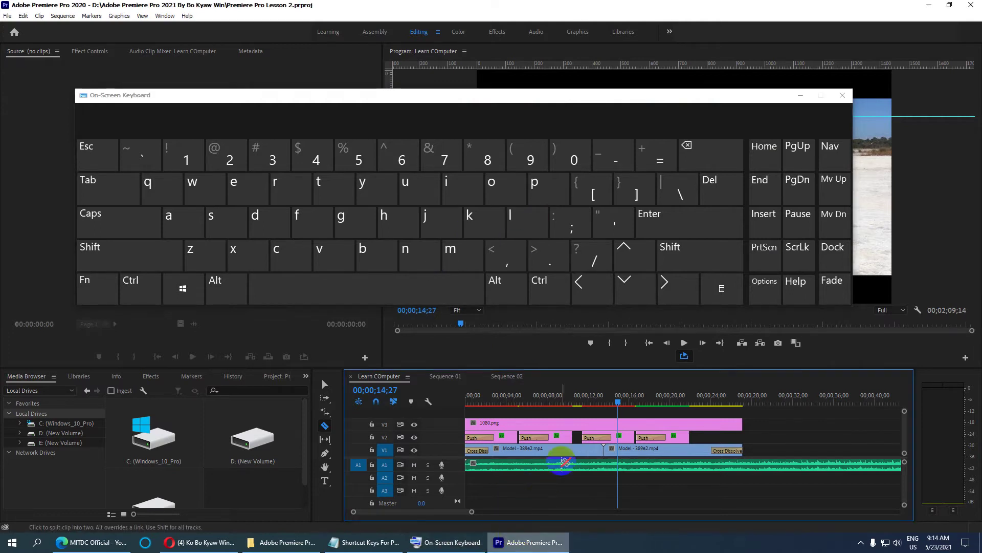
click(568, 408)
key(space)
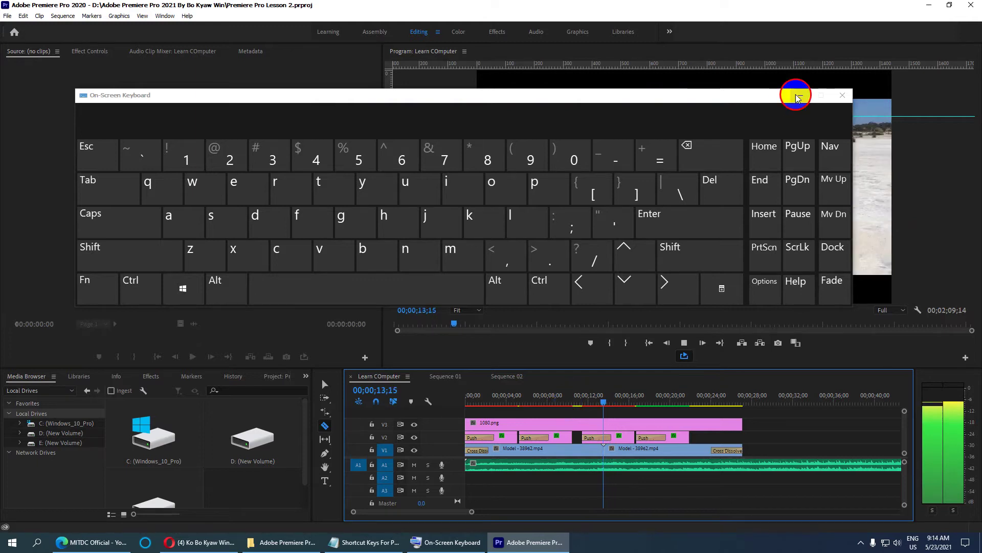
click(796, 97)
Play the sequence in reverse twice from about 8 seconds, resume normal playback, and pause at about 14 seconds.
click(550, 407)
key(j)
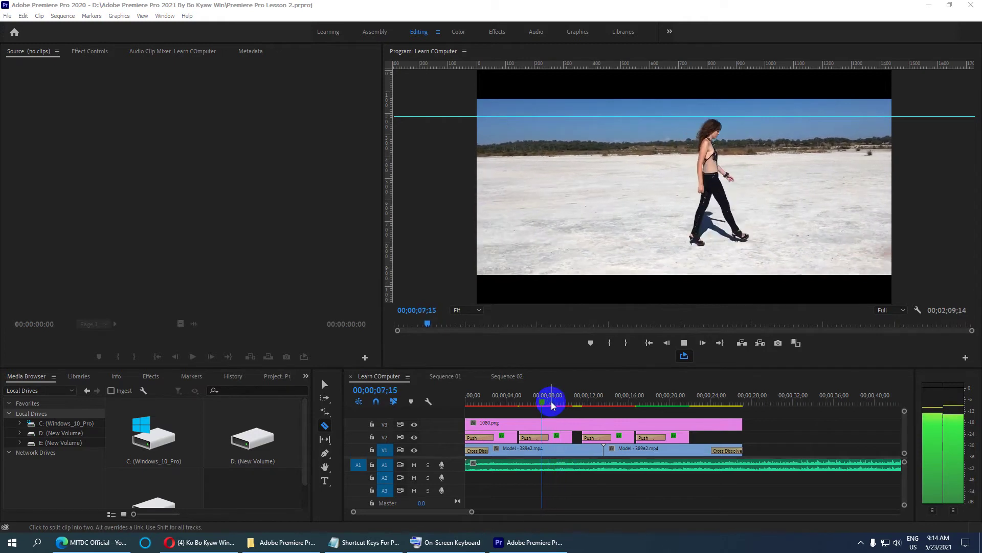
click(552, 401)
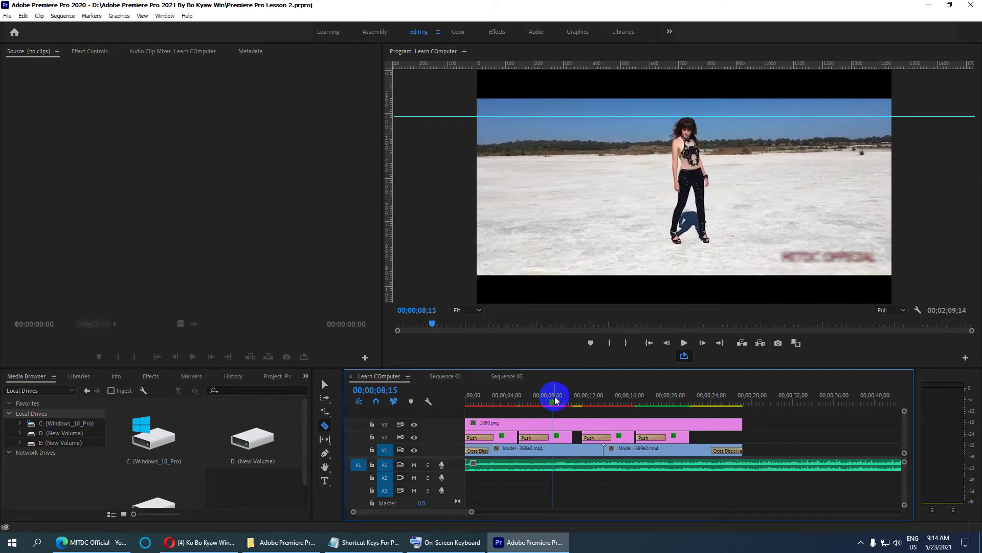
key(j)
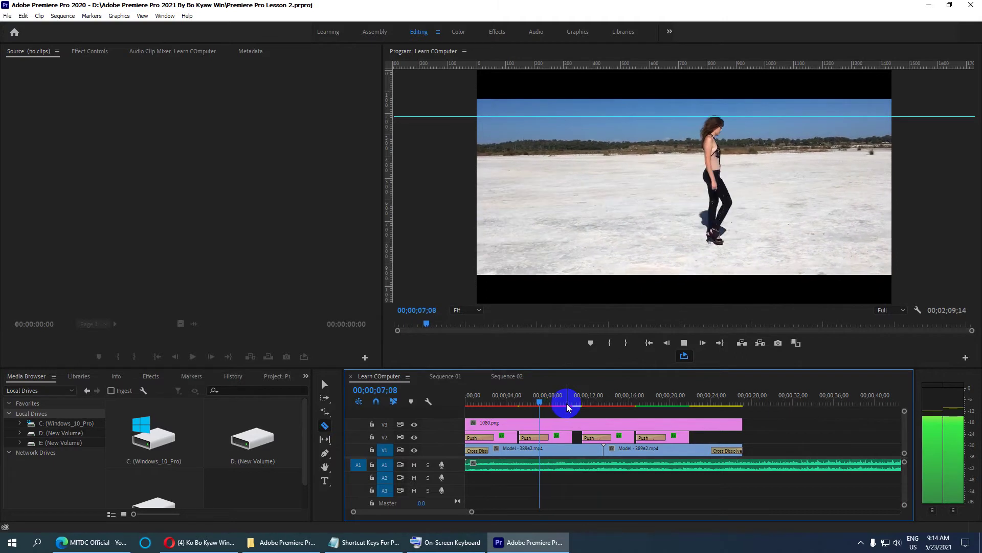
key(space)
key(space)
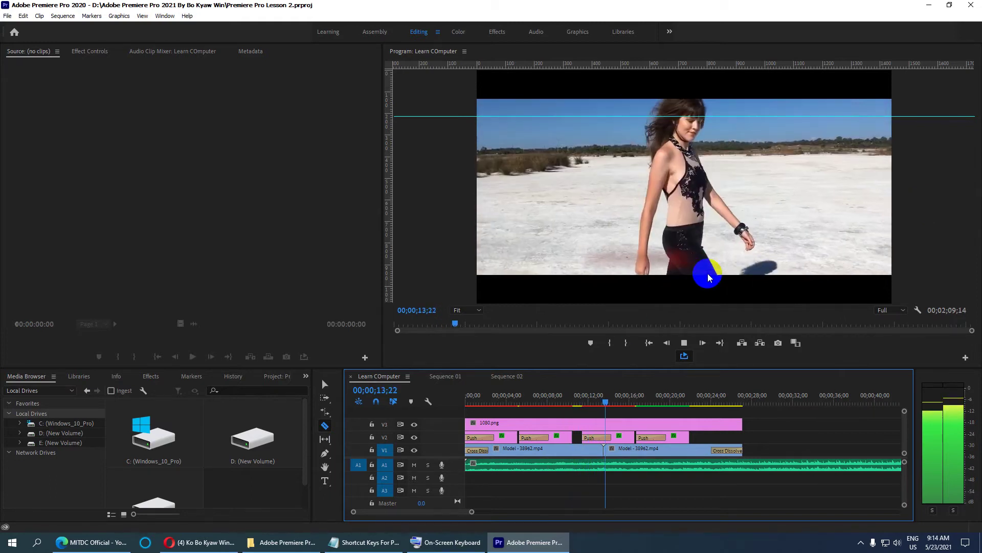
key(space)
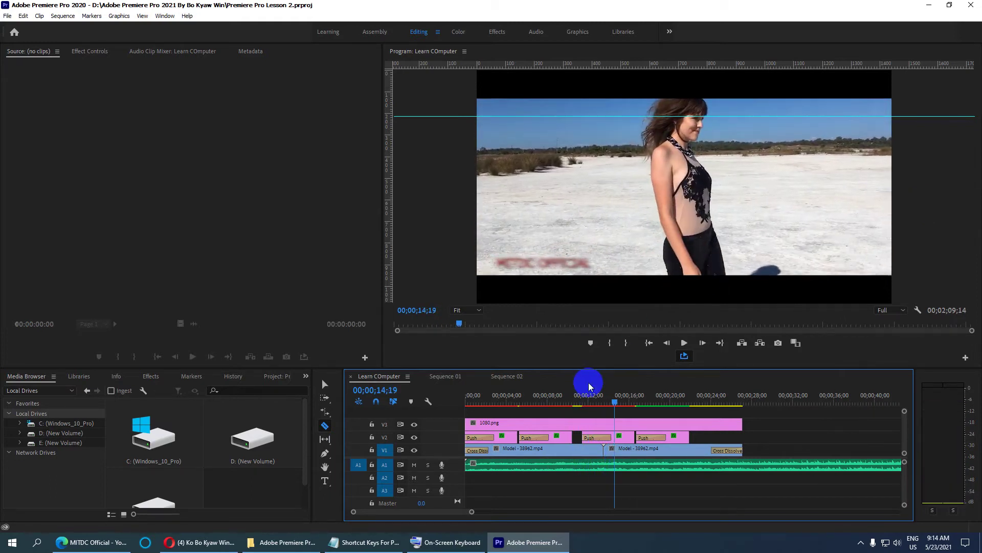
Switch to the shortcut list in Notepad and annotate the J entry with "=Backward".
click(371, 541)
click(56, 102)
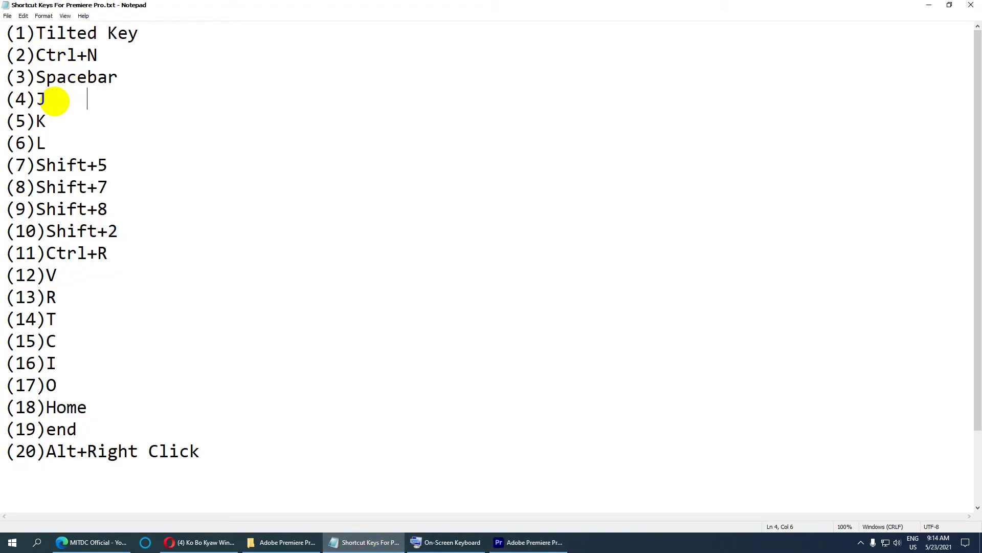
text(=)
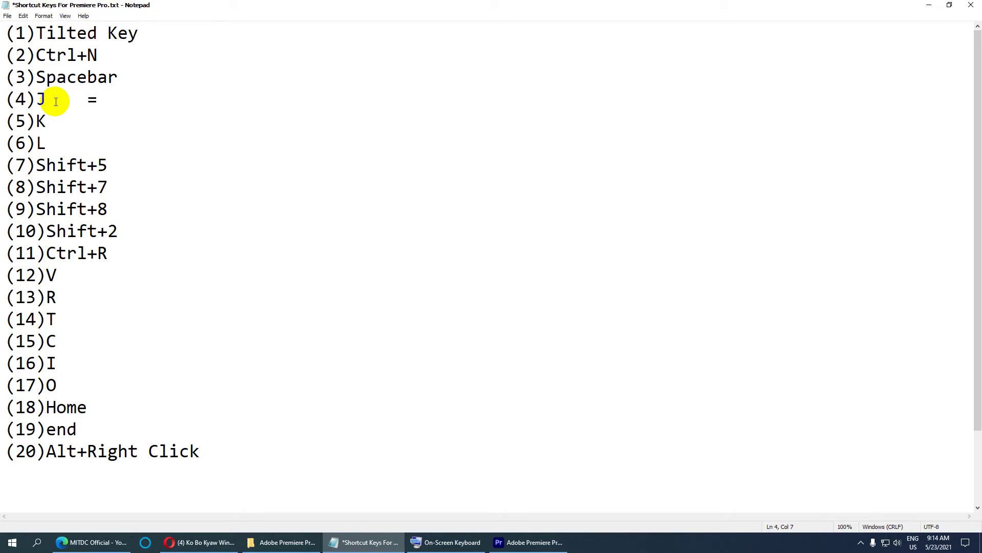
text(Backward)
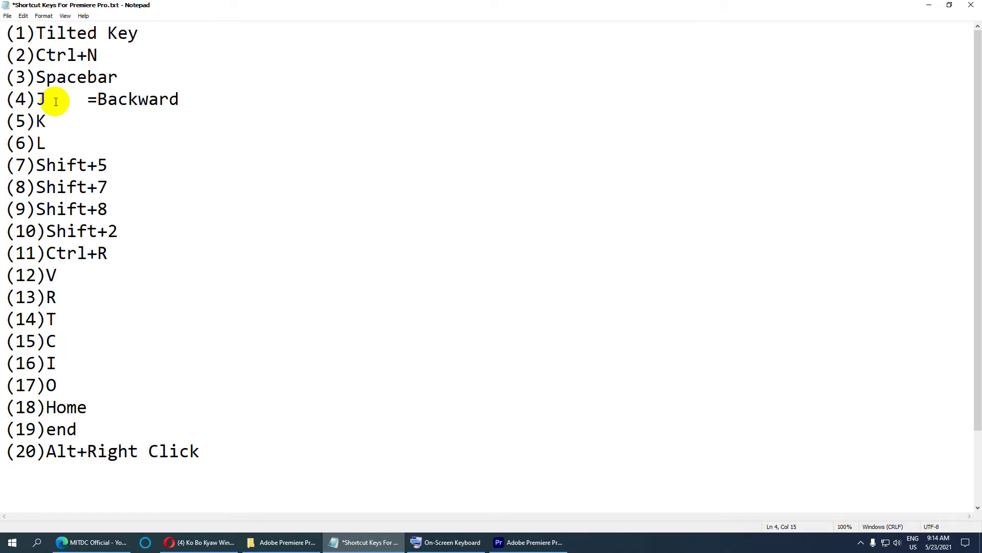
Annotate the K entry with "=Stop" and the L entry with "=Forward", aligned with the J note, and save the file.
double_click(54, 122)
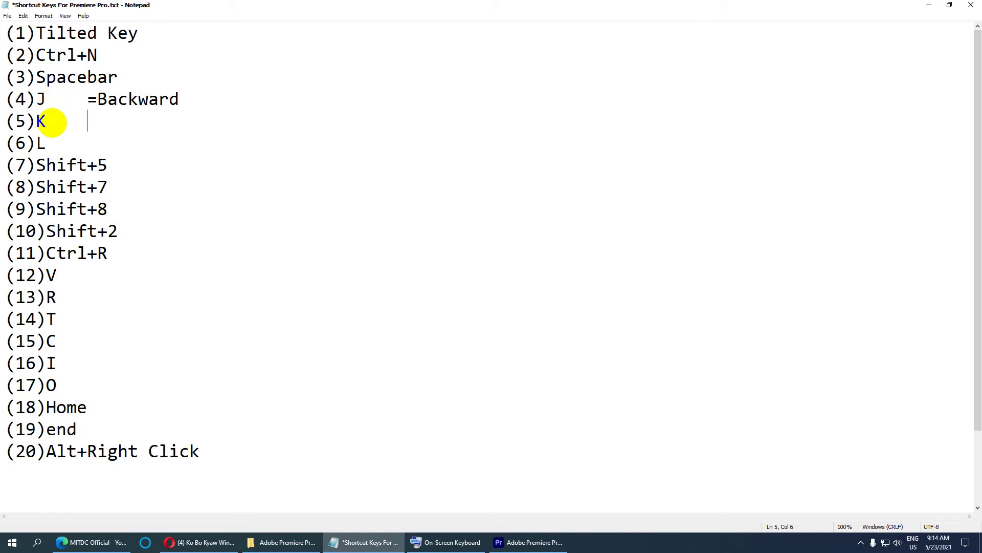
text(=Stop)
click(53, 147)
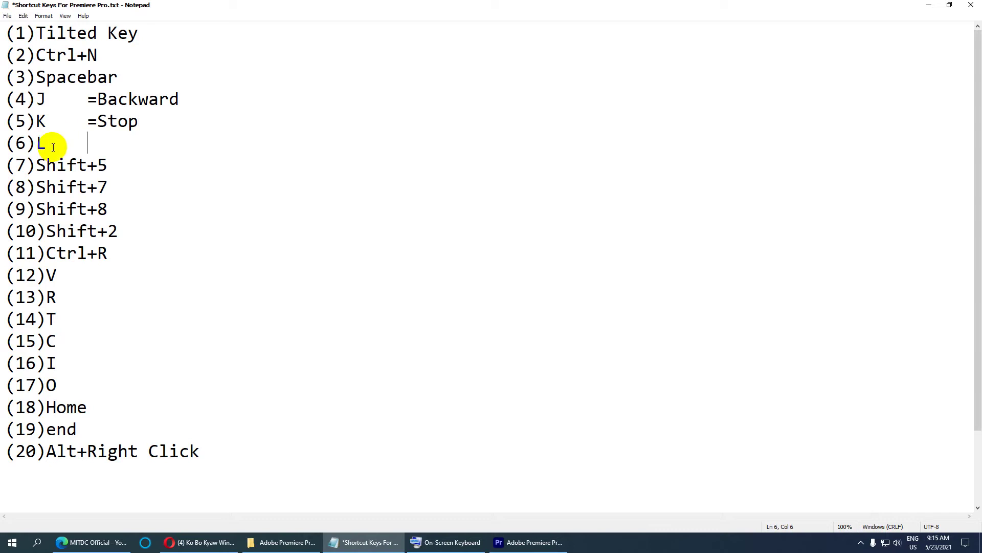
key(Tab)
text(=Forward)
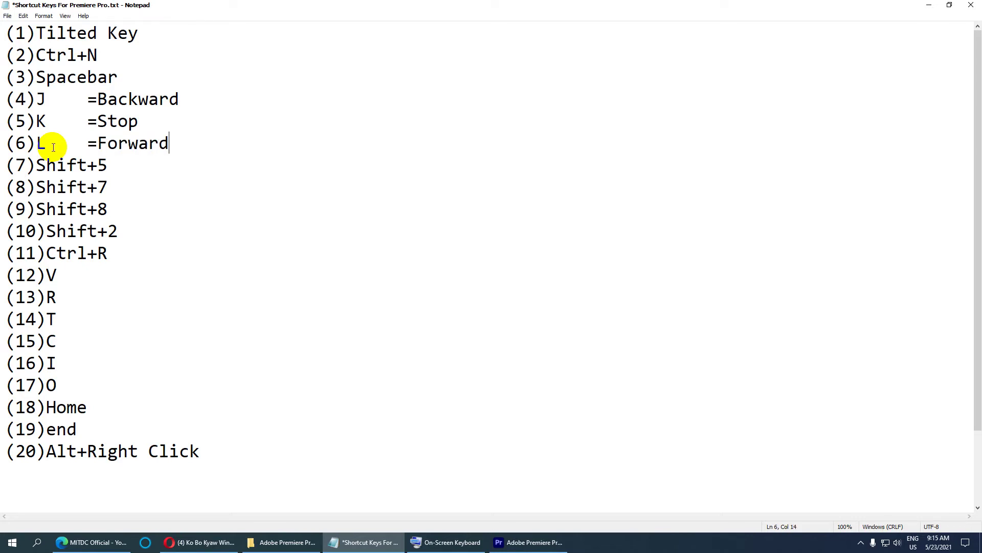
key(ctrl+s)
Highlight the J, K and L entries and their Backward, Stop and Forward descriptions one after another.
drag(97, 99, 179, 99)
drag(36, 99, 46, 121)
drag(144, 120, 97, 120)
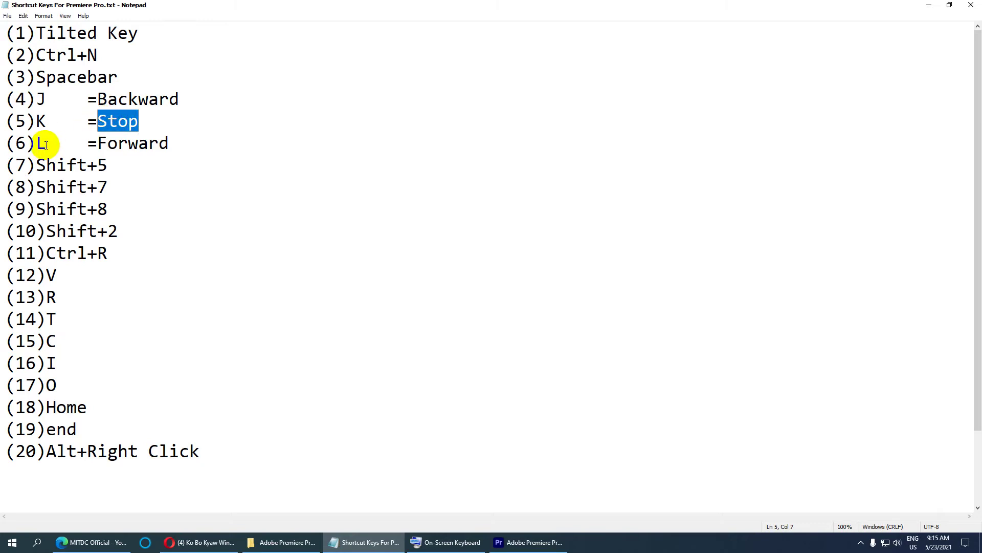
drag(46, 143, 36, 143)
drag(99, 143, 168, 142)
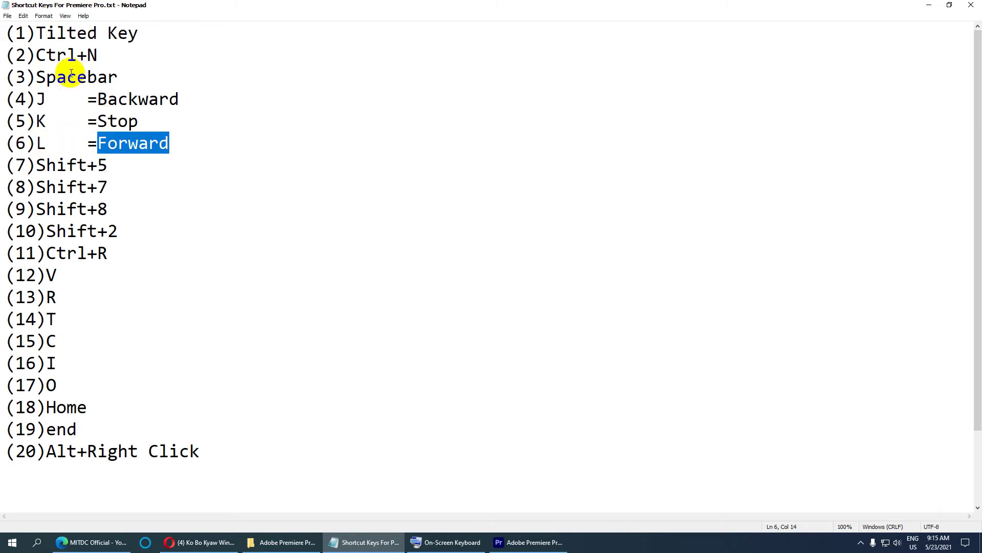
Annotate the Spacebar entry with "=Play & Stop", separated from the key name by a tab.
click(126, 76)
key(Tab)
text(=)
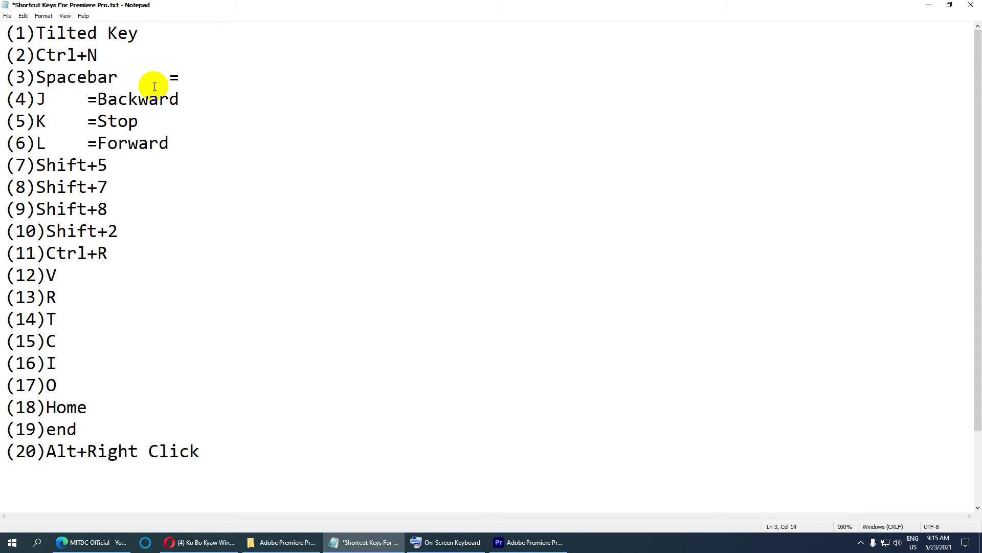
text(Play & Stop)
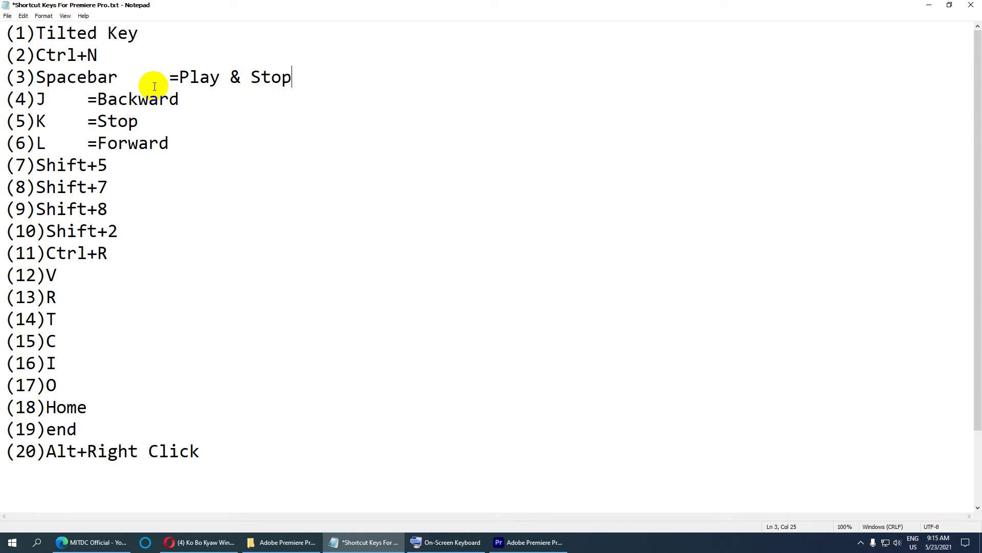
Annotate the Ctrl+N entry with "=New Sequence", aligned with the Spacebar description.
click(108, 54)
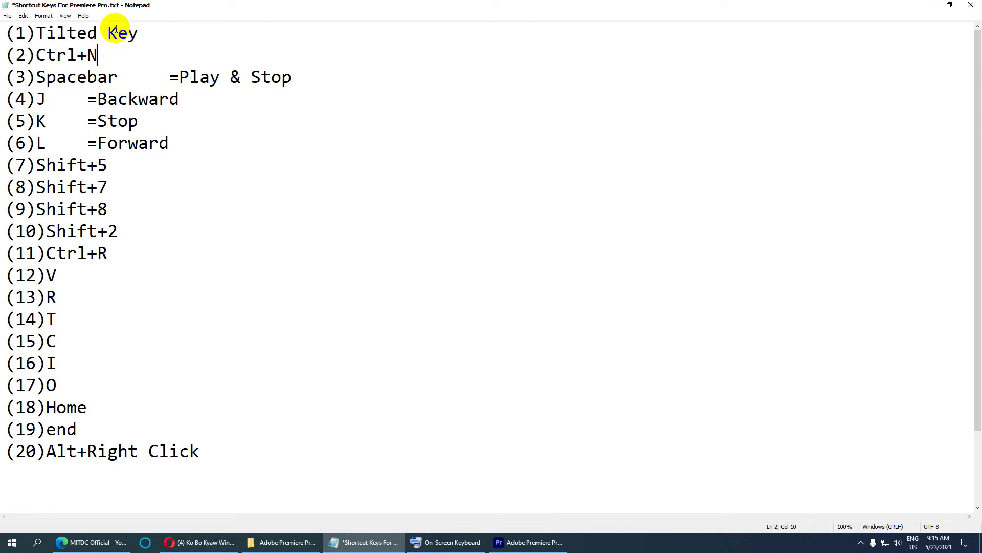
key(Tab)
text(=New Sequence)
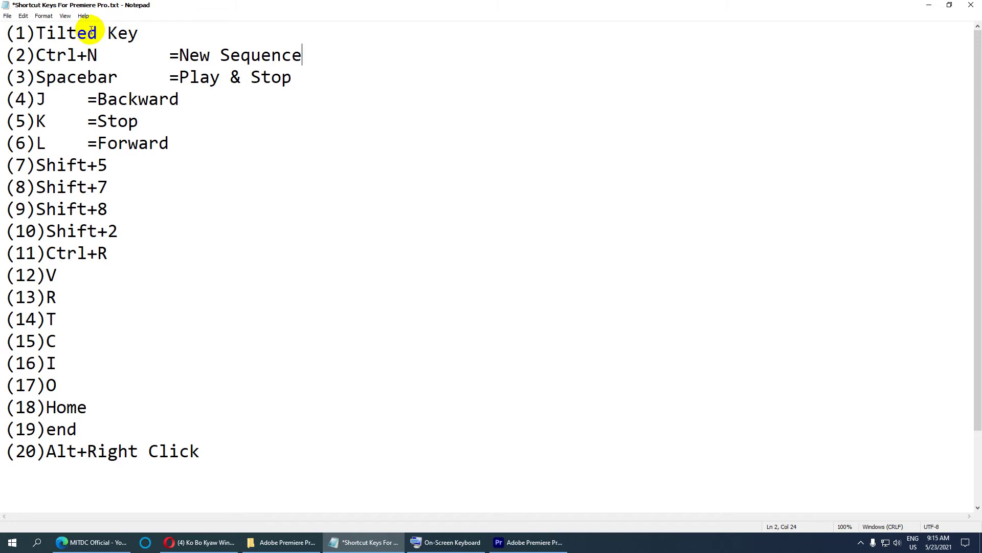
Annotate the Tilted Key entry with "=Full Screen", separated from the key name by a tab.
click(161, 32)
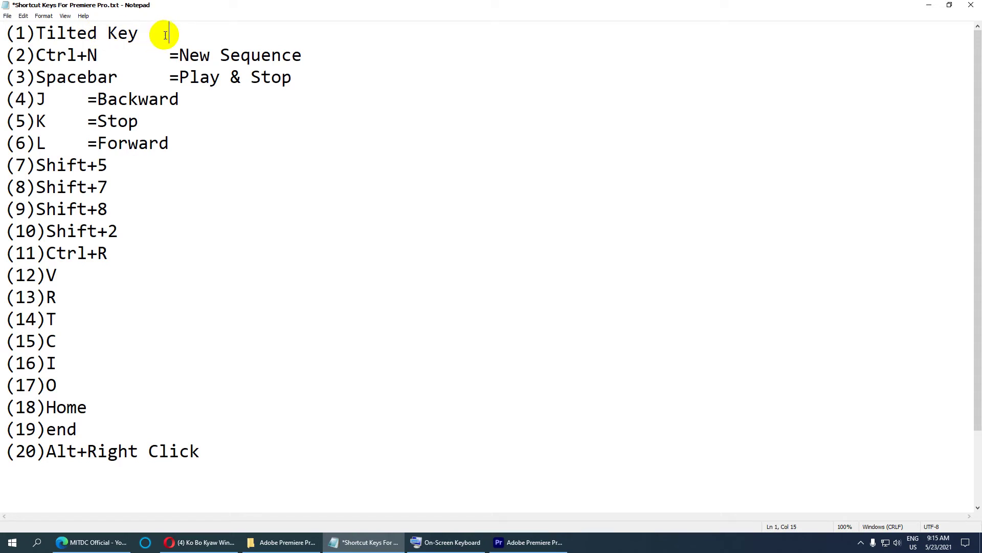
key(Tab)
text(=)
text(Full)
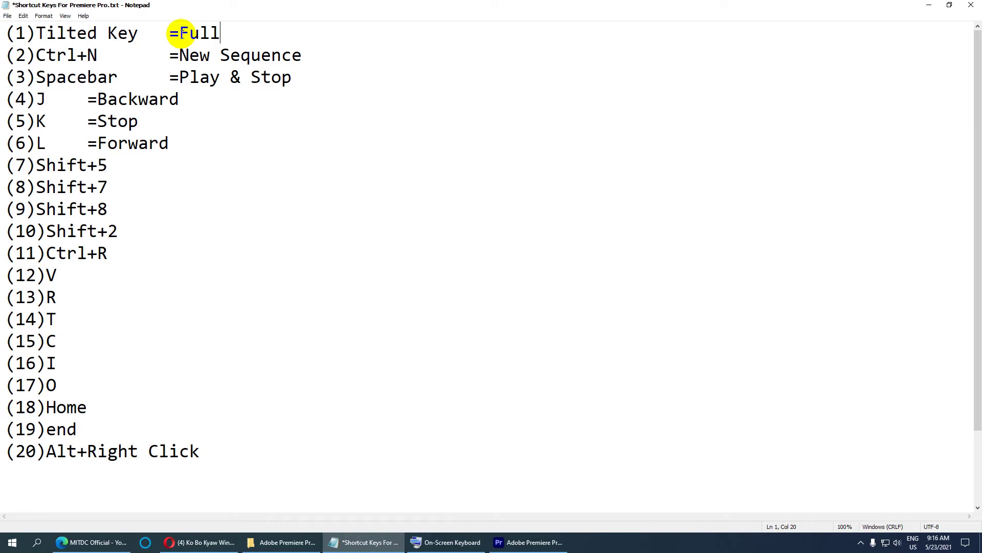
text( Screen)
Shift the J, K and L descriptions one tab further to align with the entries above, and save the file.
click(82, 100)
key(Tab)
click(82, 121)
key(Tab)
click(90, 142)
key(Tab)
key(ctrl+s)
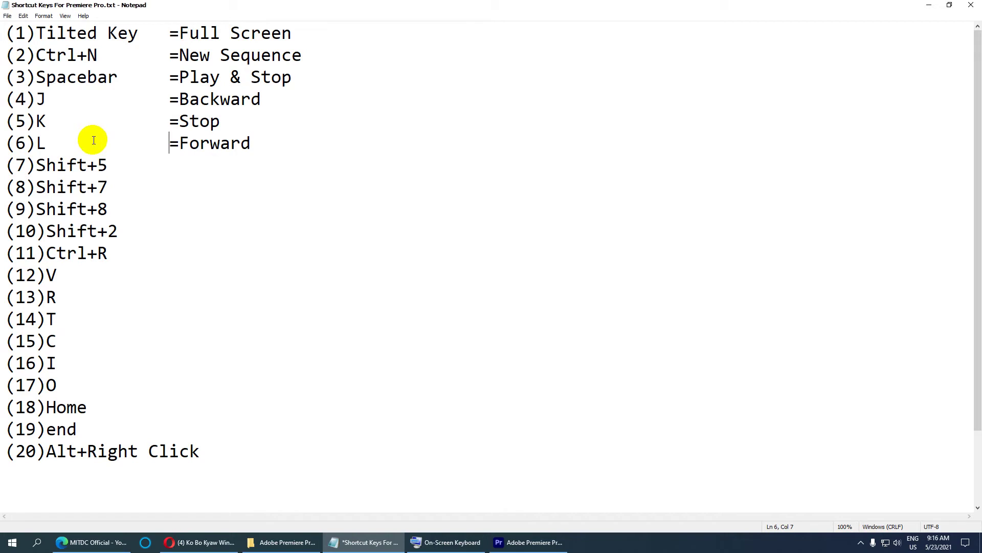
Start the Shift+5 annotation with a tab and "=", and show the Effect Controls panel in Premiere Pro.
click(114, 165)
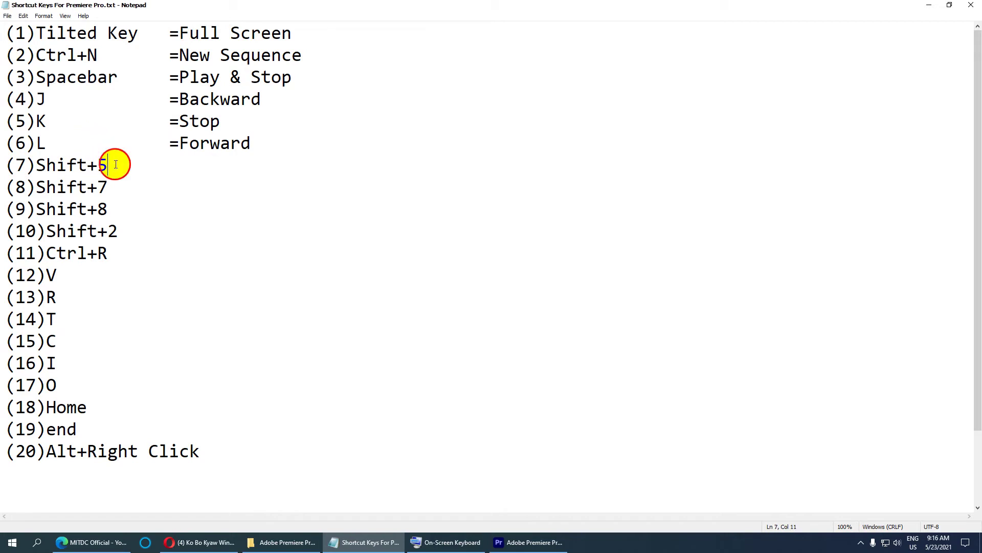
key(Tab)
text(=)
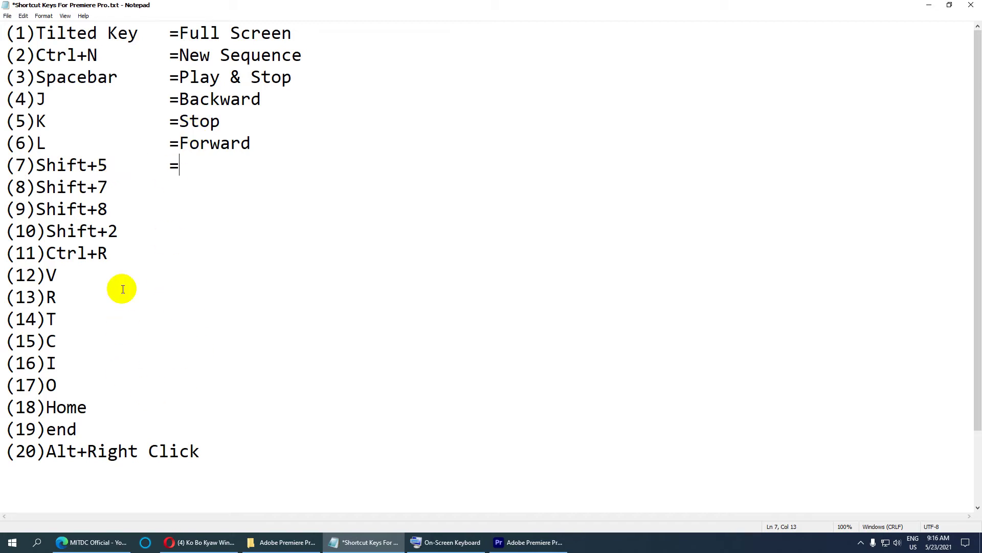
click(529, 542)
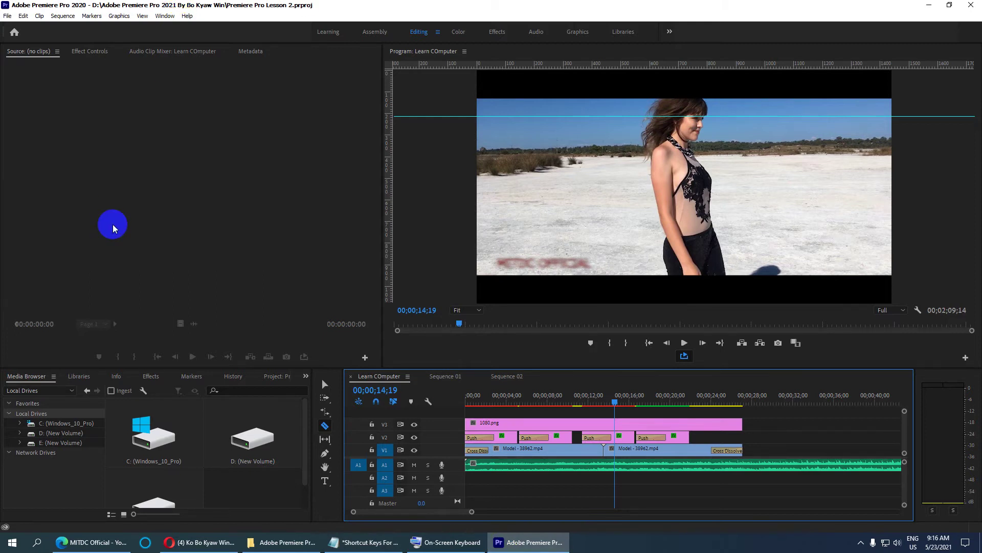
key(shift+5)
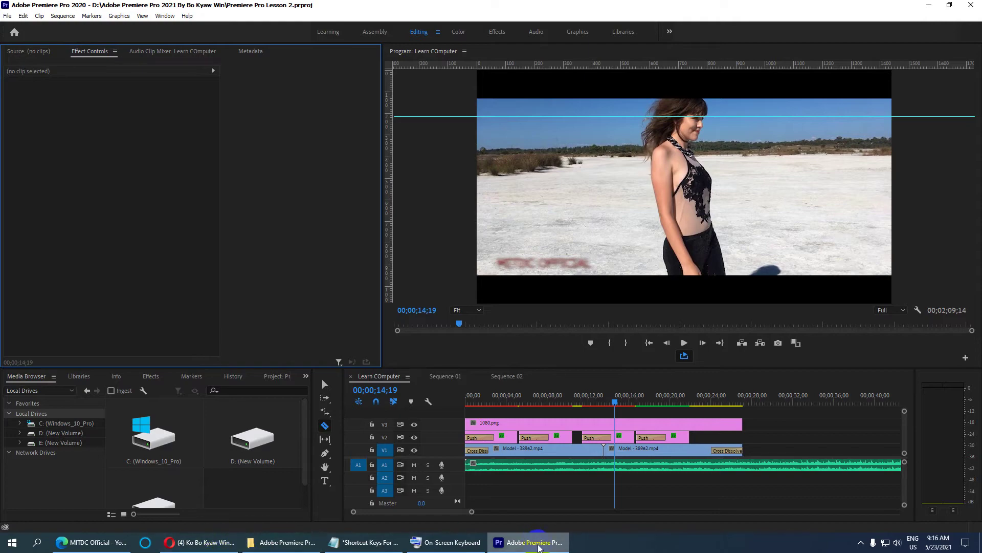
Return to the Notepad list and complete the Shift+5 annotation as "=Effect Control".
click(364, 542)
text(Ec)
key(BackSpace)
text(ffe)
text(cxt)
key(BackSpace)
key(BackSpace)
key(BackSpace)
text(t)
key(BackSpace)
text(ct Control)
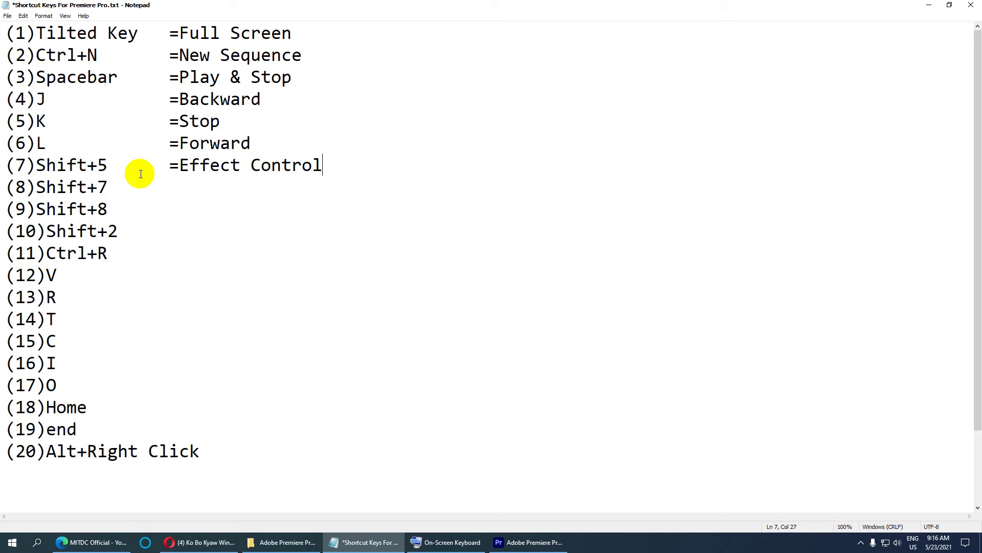
Show the Effects panel in Premiere Pro with its shortcut and annotate the Shift+7 entry in Notepad with an aligned "=Effect Panel".
click(127, 191)
text(=)
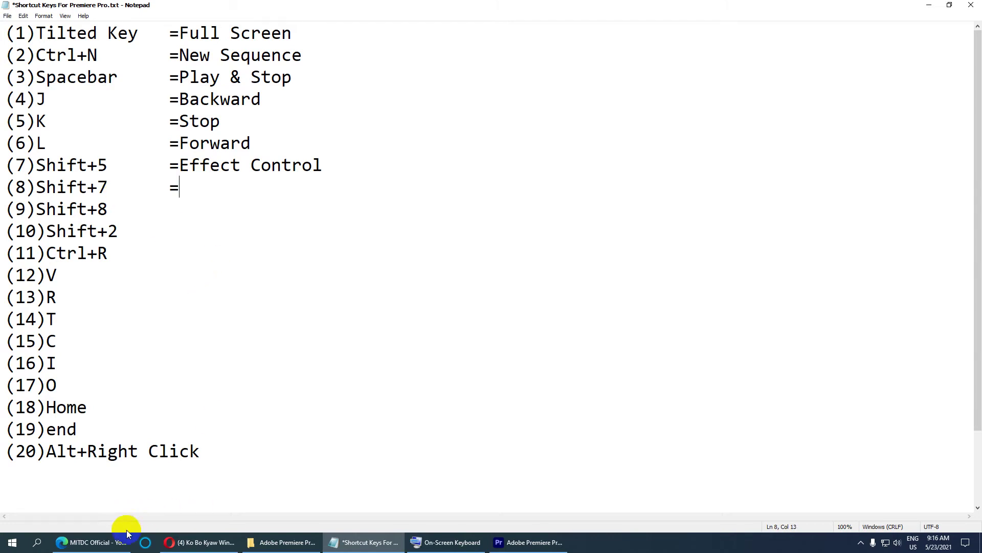
click(513, 543)
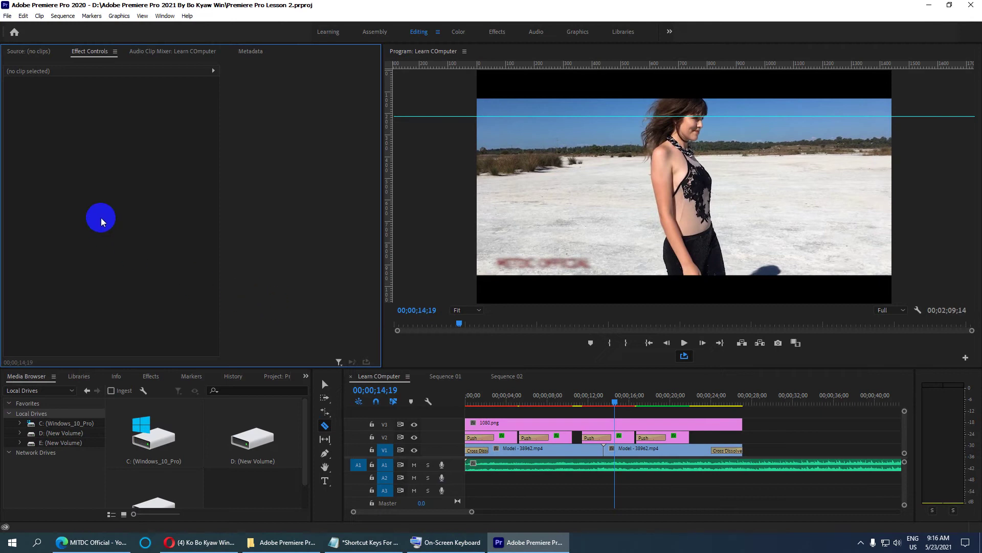
key(shift+7)
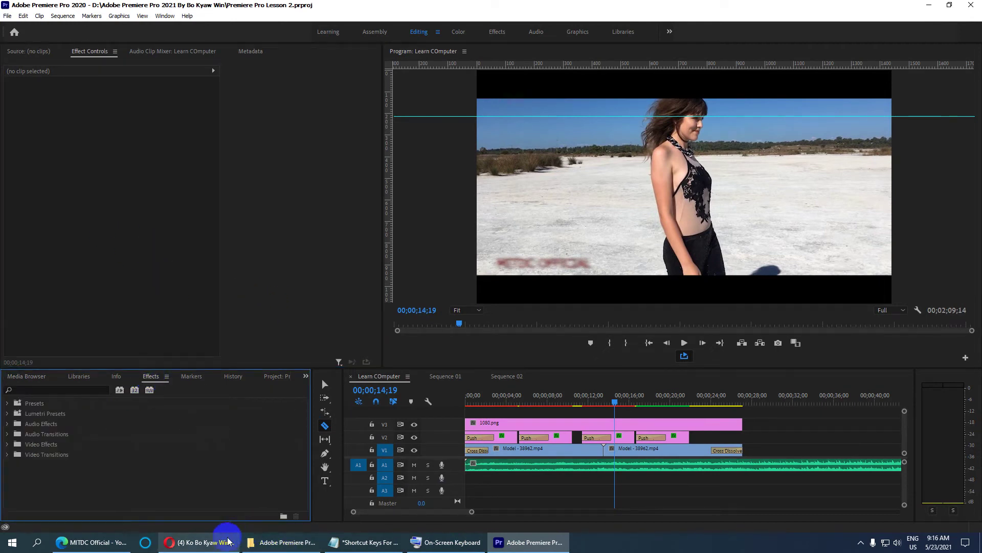
click(463, 544)
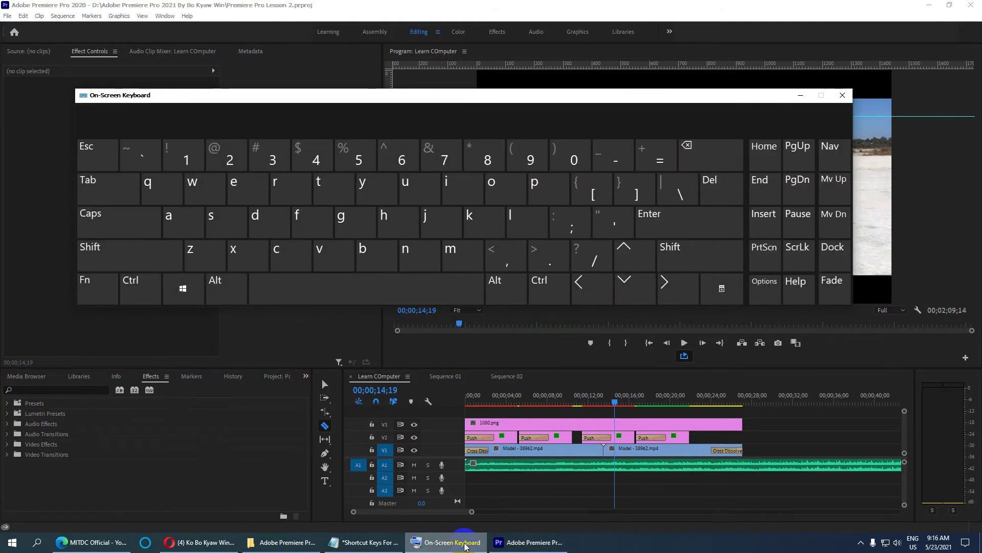
click(465, 545)
click(506, 544)
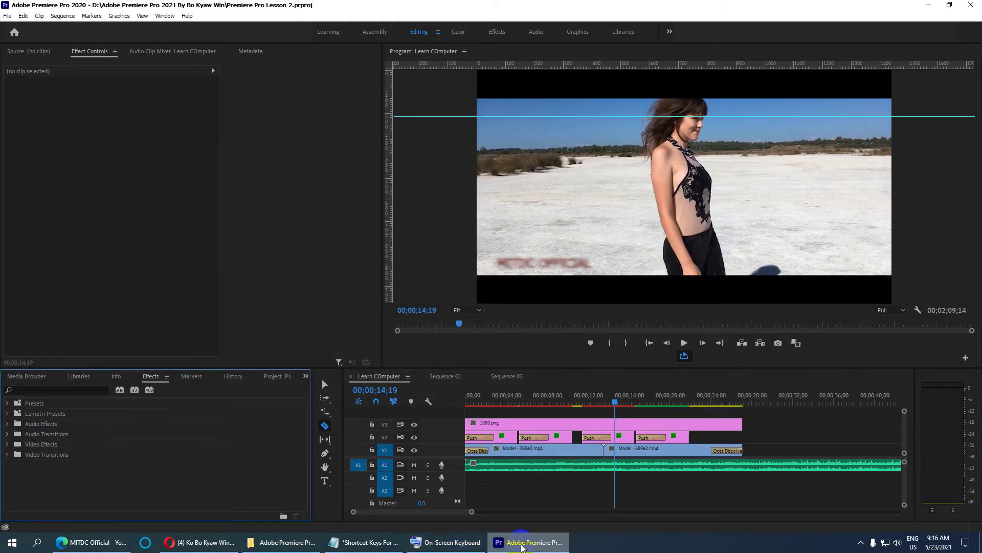
click(519, 545)
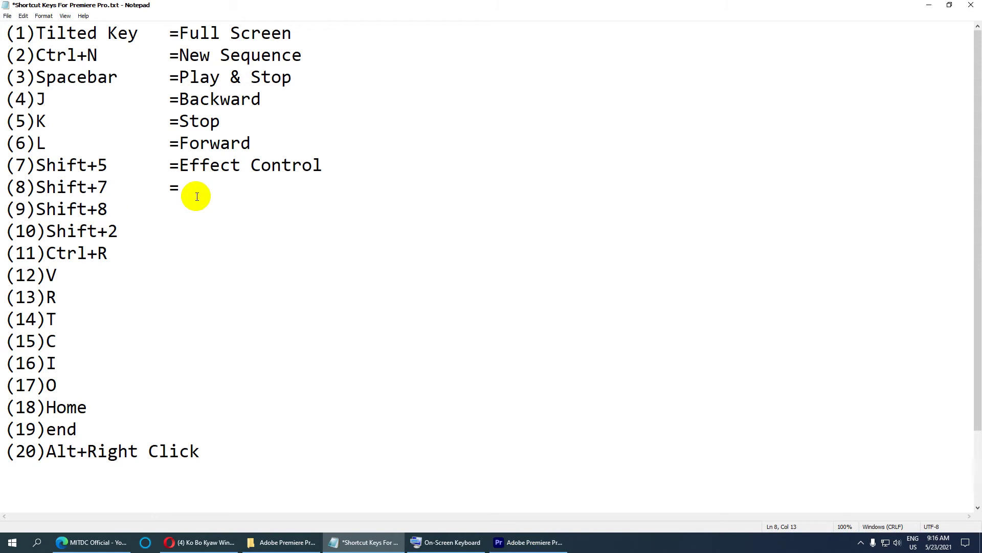
text(Effect Panel)
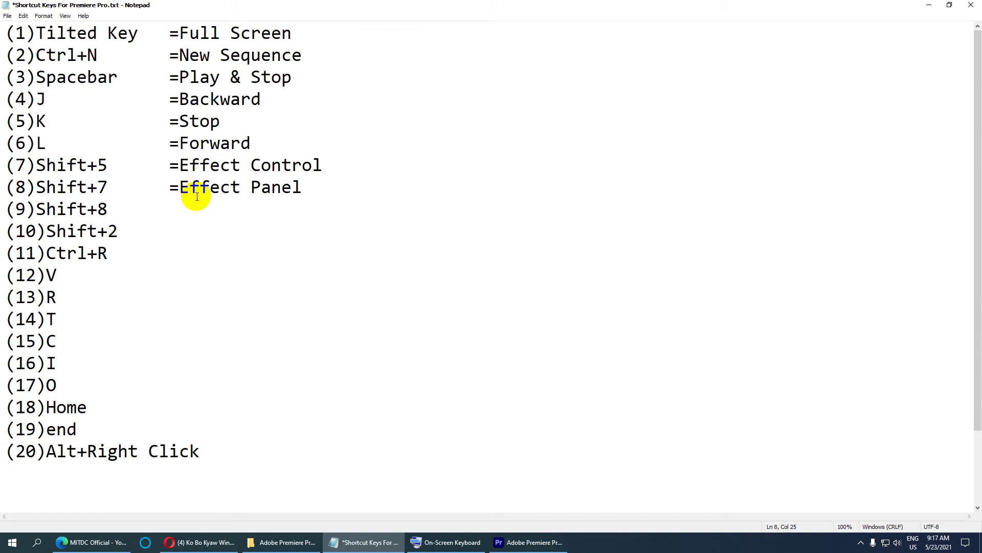
Show the Media Browser in Premiere Pro with its shortcut and annotate the Shift+8 entry in Notepad with an aligned "=Media Browser".
click(122, 210)
key(Tab)
text(=)
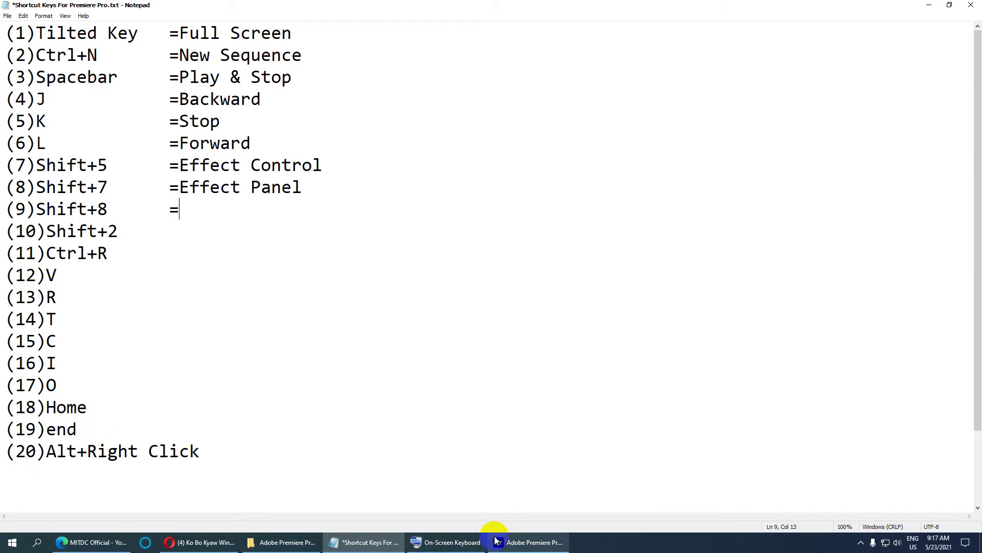
click(512, 542)
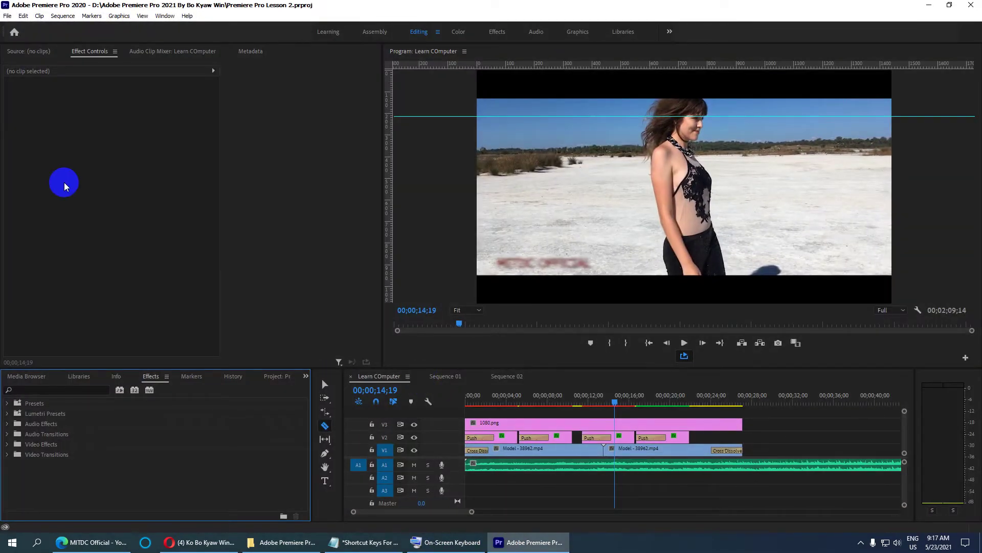
key(shift+8)
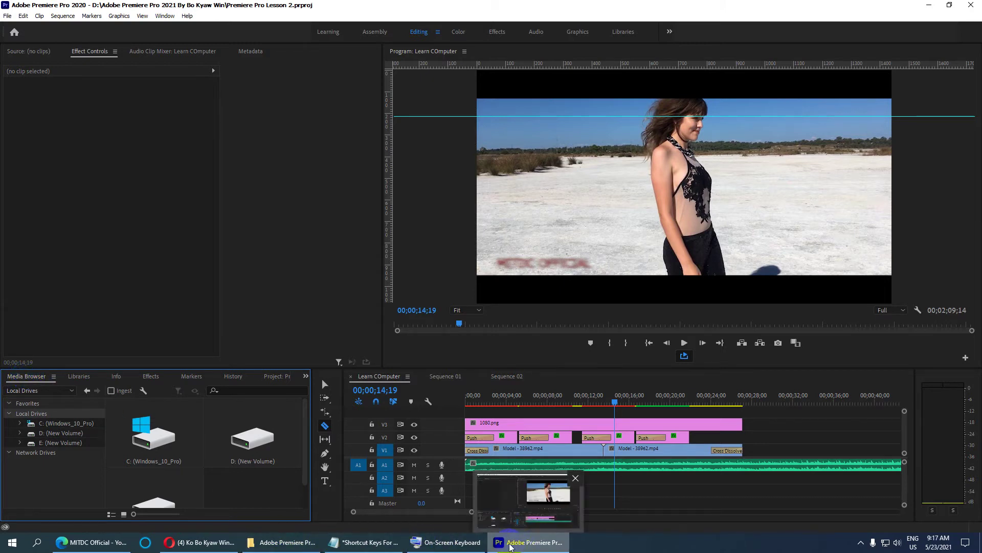
click(366, 541)
text(Media Browser)
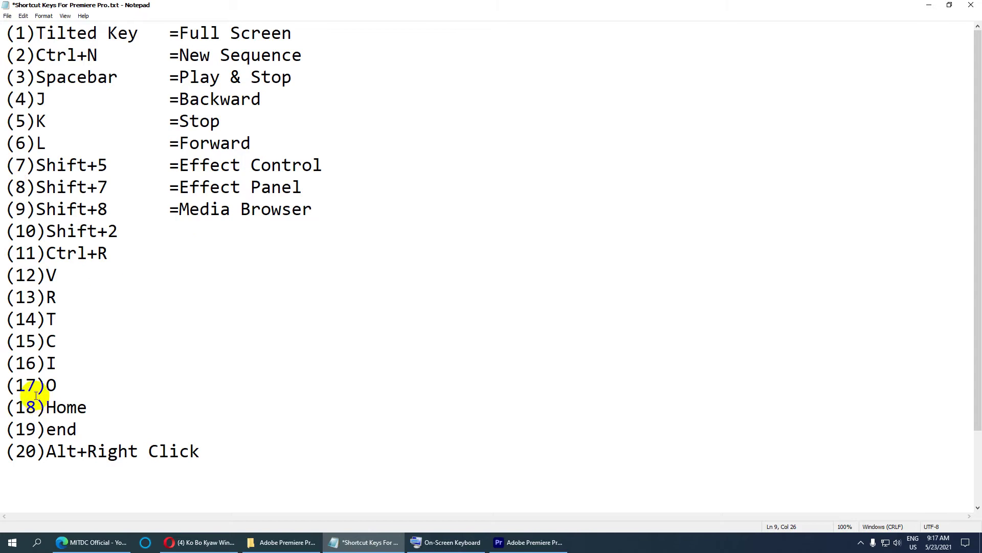
Add an aligned "=" to the Shift+2 entry, highlight the entry, and show the Source Monitor in Premiere Pro.
click(125, 231)
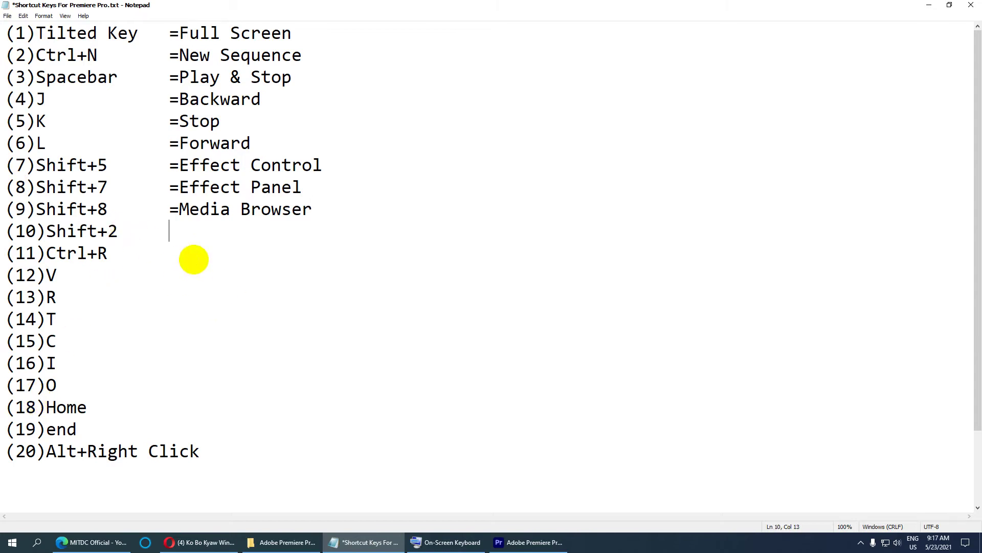
text(=)
drag(121, 230, 8, 229)
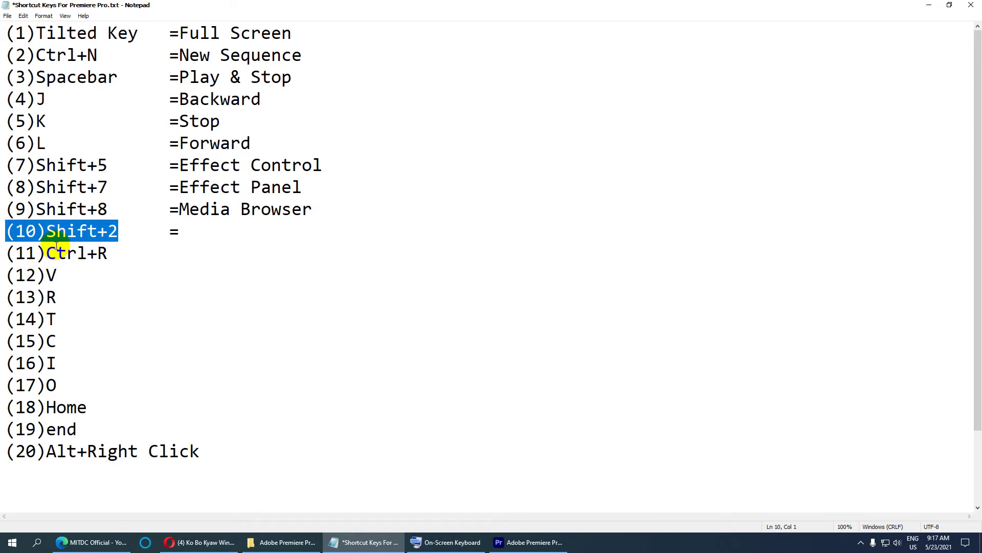
click(527, 541)
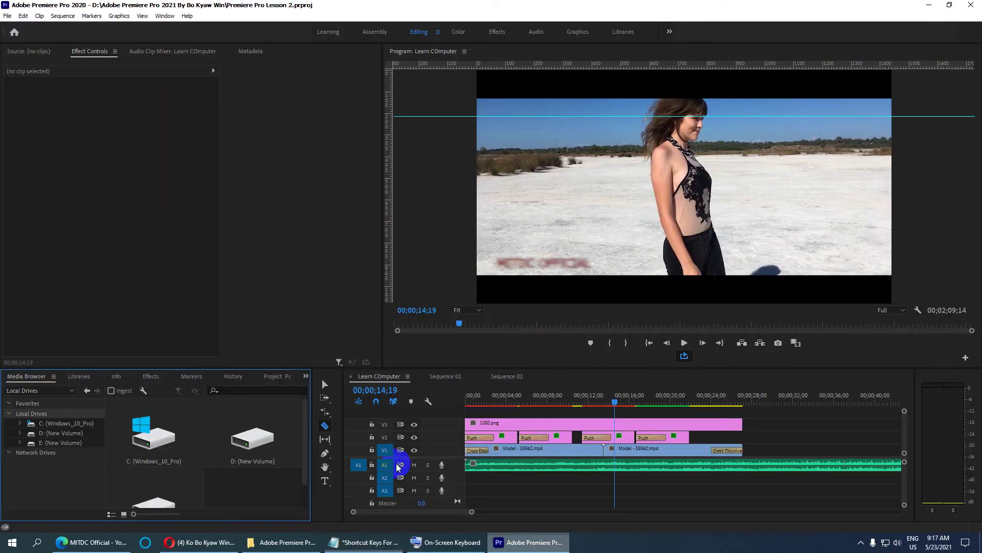
key(shift+2)
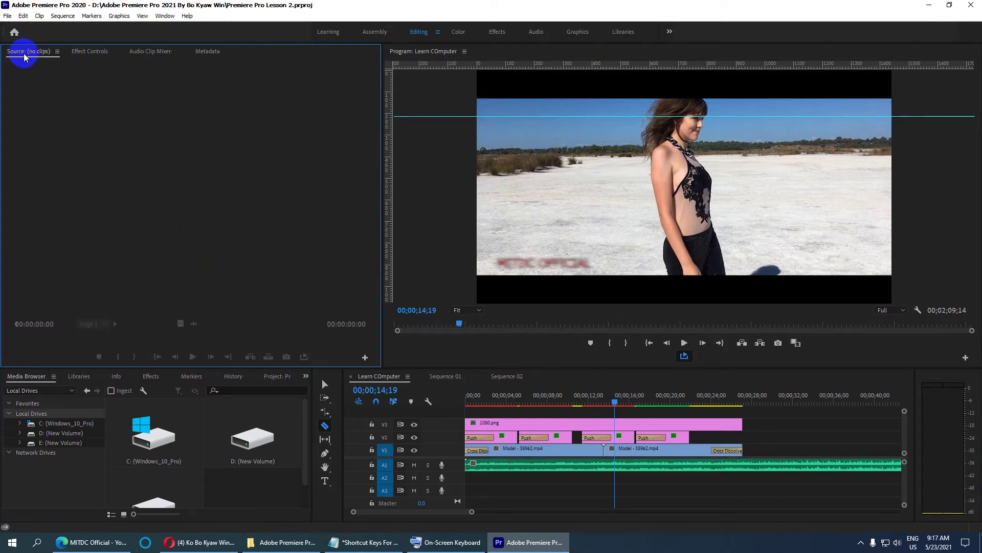
Load Model - 38962.mp4 from the project into the Source Monitor and play and stop it twice.
click(275, 377)
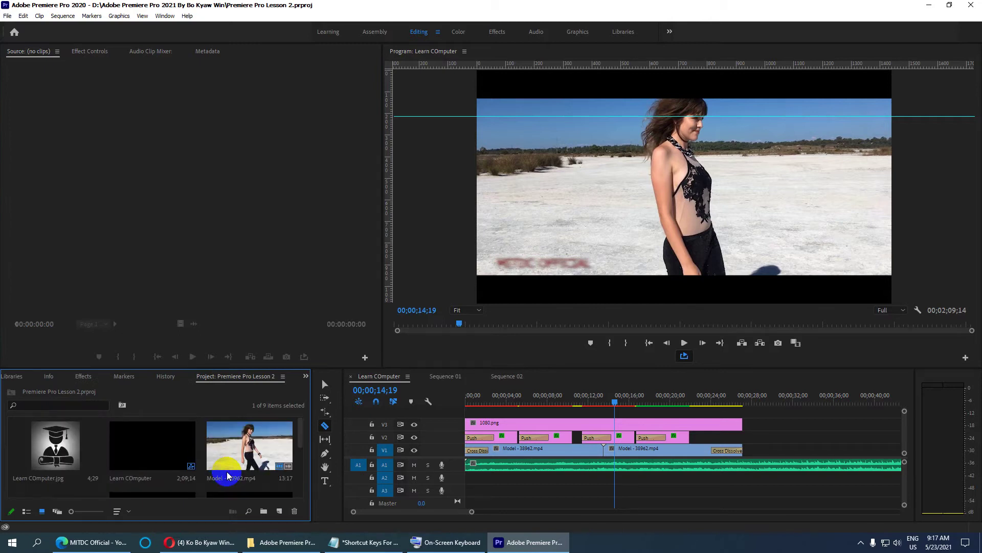
double_click(245, 450)
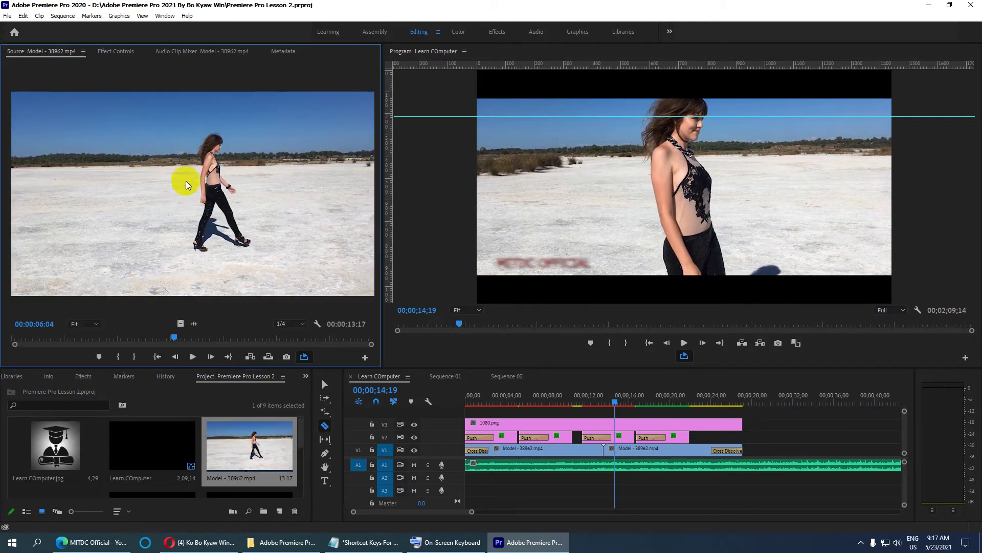
key(space)
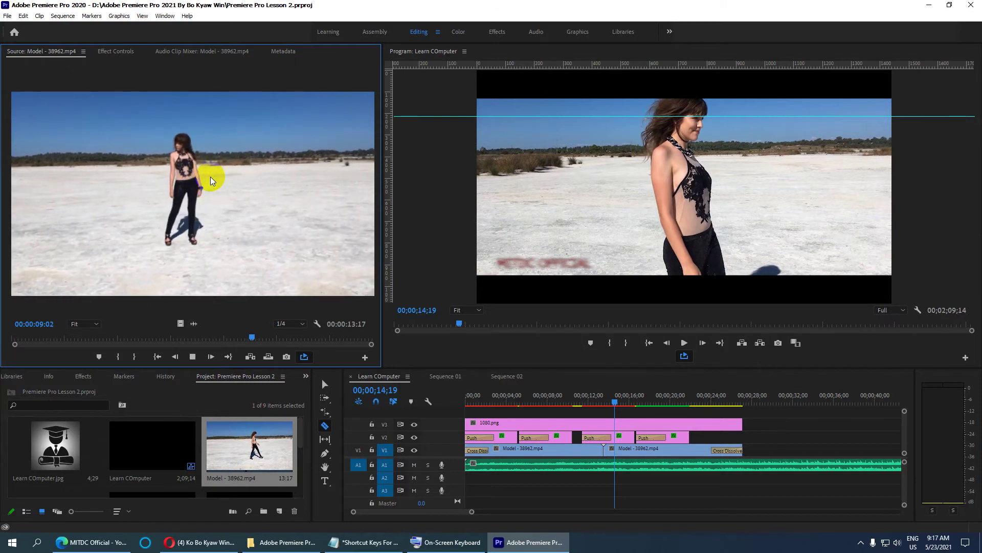
key(space)
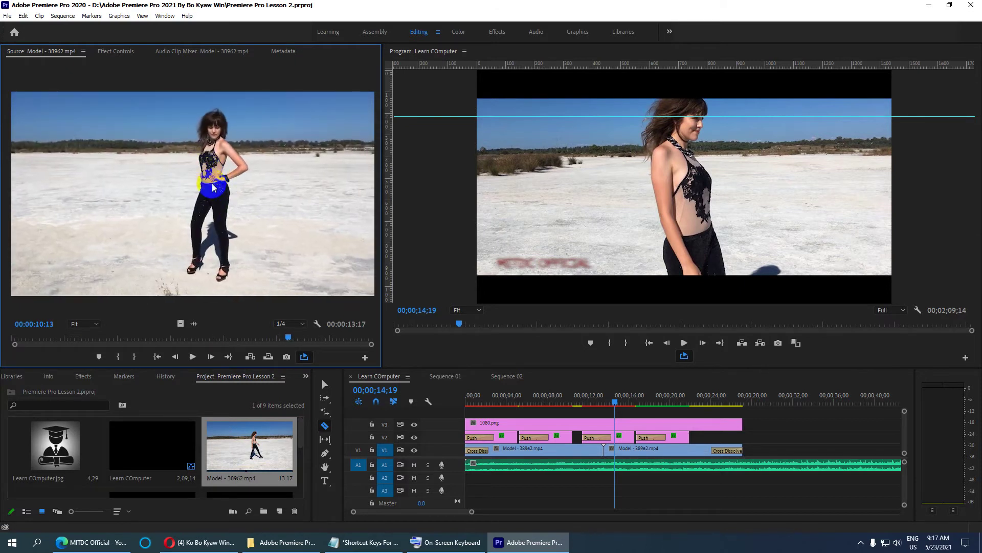
key(space)
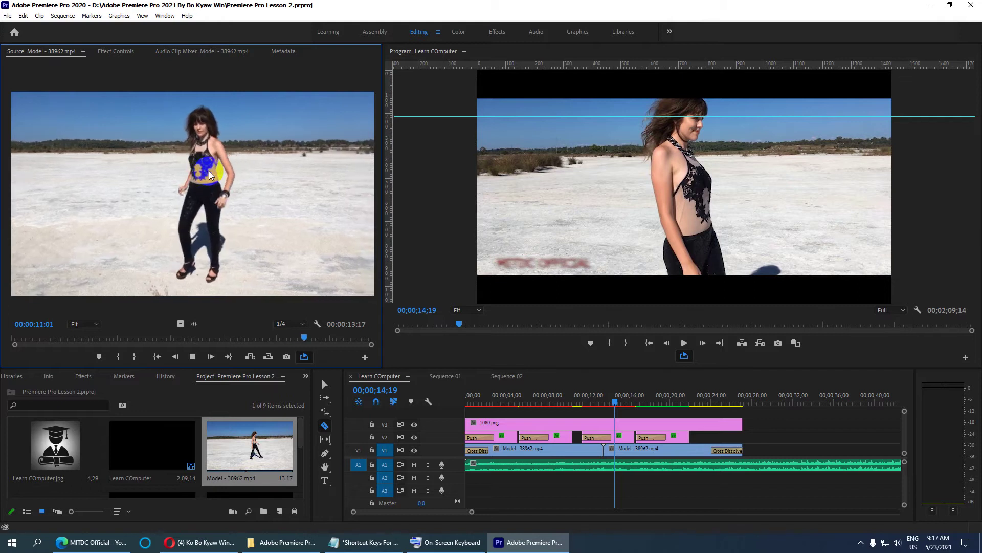
key(space)
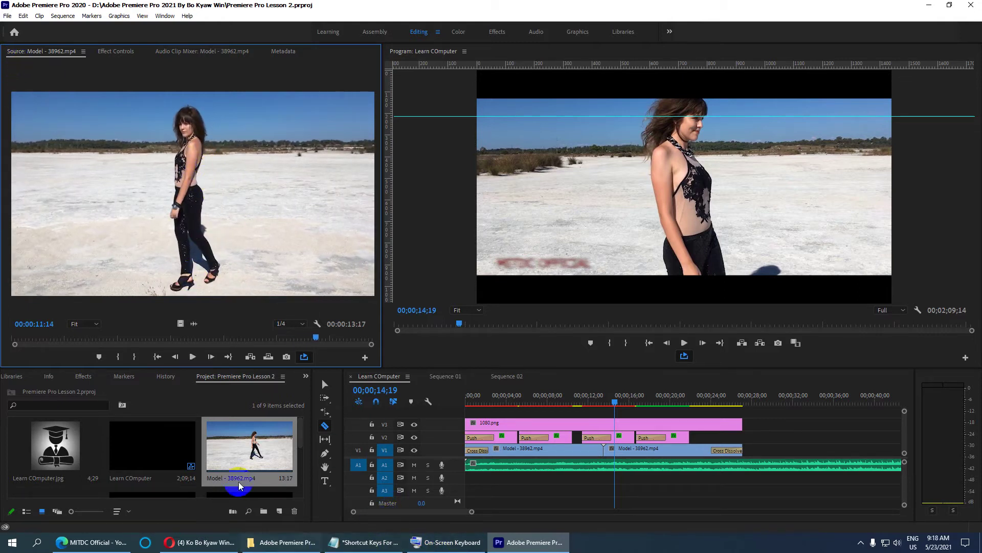
Complete the Shift+2 annotation in Notepad as "=Source Monitor", start the Ctrl+R one with an aligned "=", and save the file.
click(344, 535)
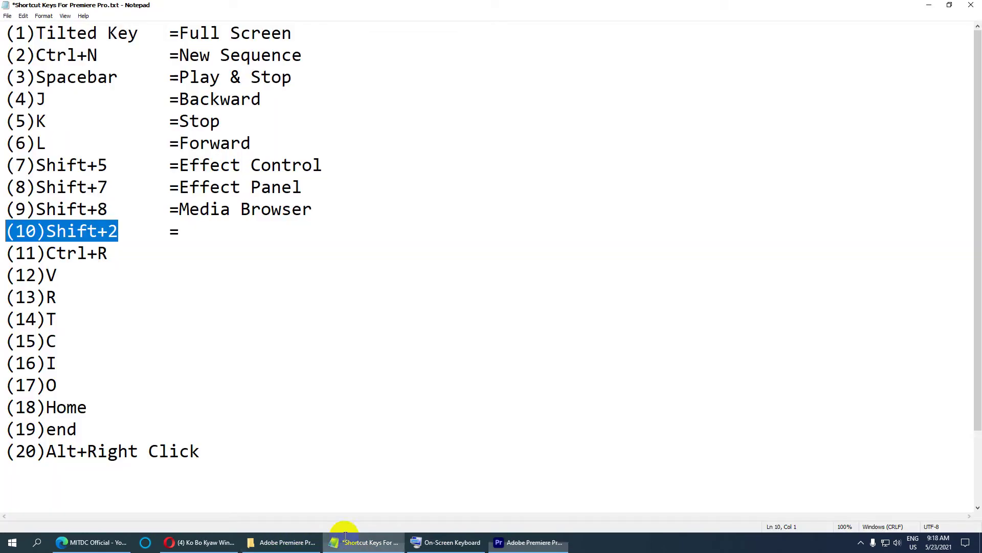
click(118, 233)
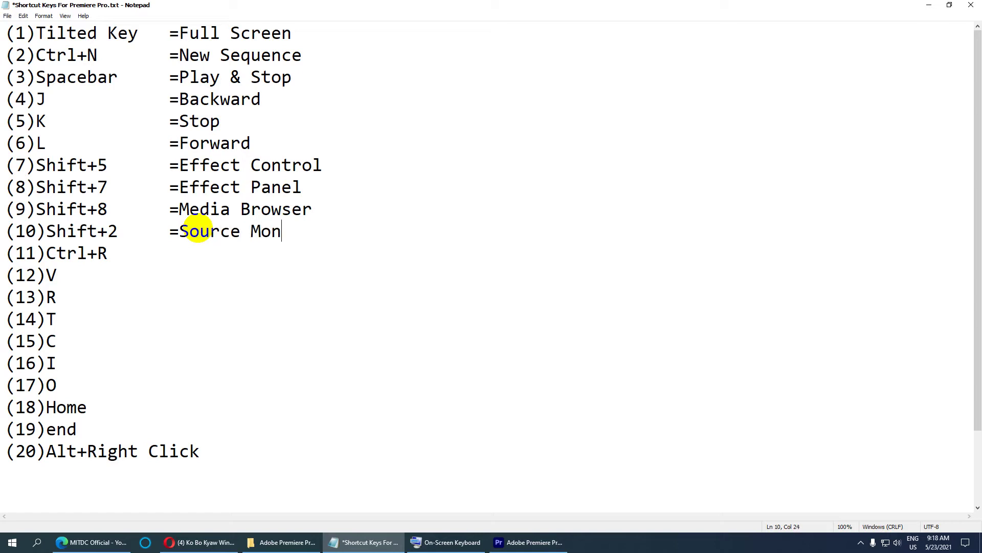
click(118, 255)
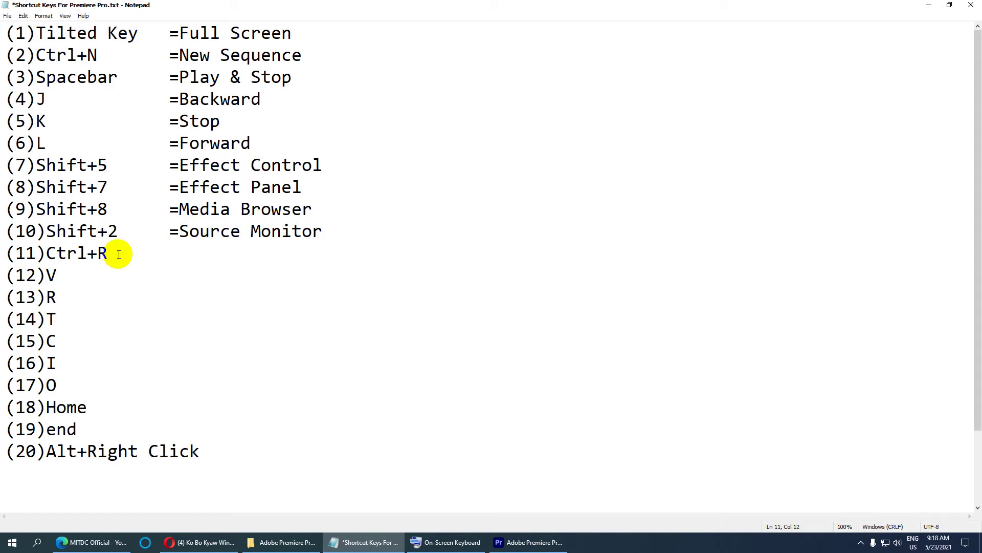
key(ctrl+s)
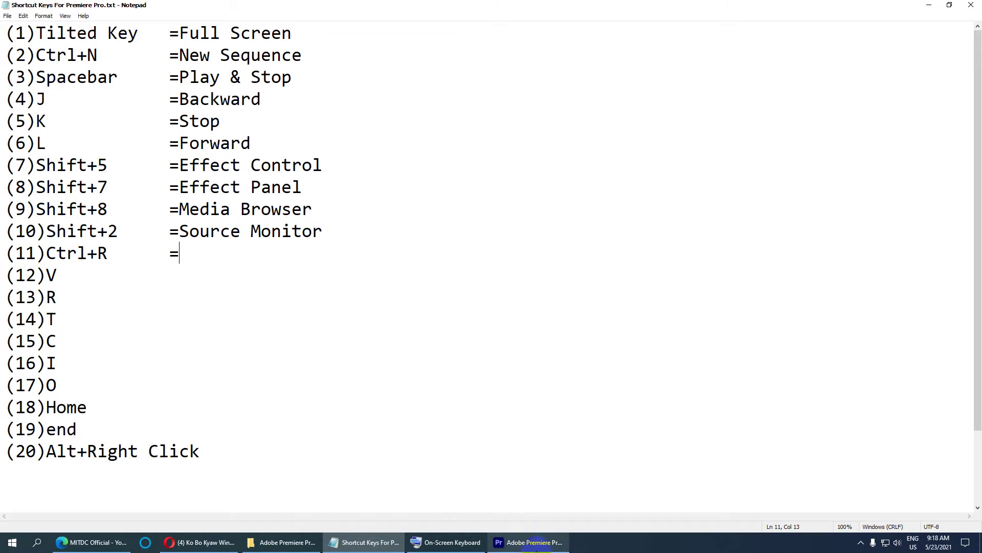
Switch to Premiere Pro and remove the horizontal guide from the Program Monitor using the Selection tool.
click(532, 542)
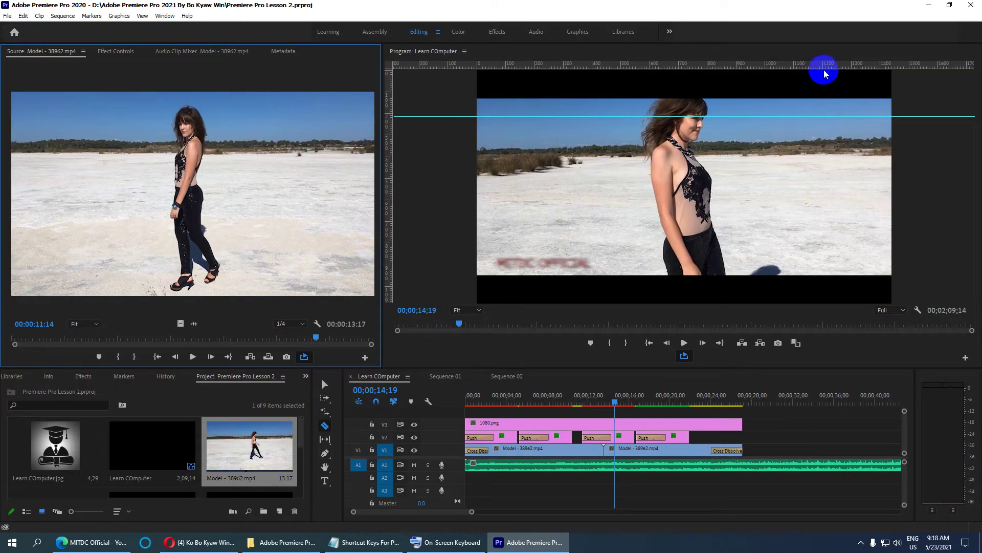
click(479, 118)
click(325, 384)
drag(533, 117, 540, 61)
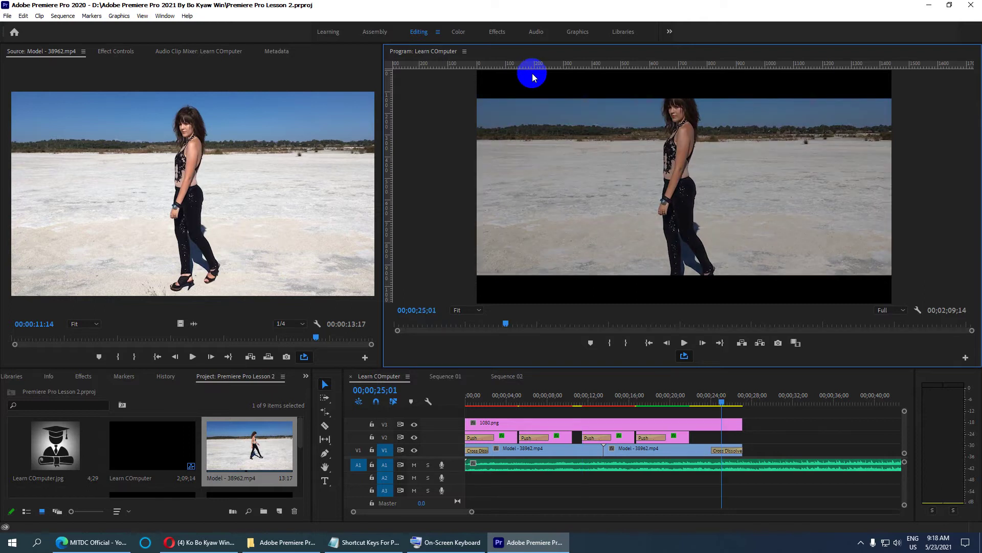
Save the project, and hide and show the rulers of the Program Monitor again.
click(545, 91)
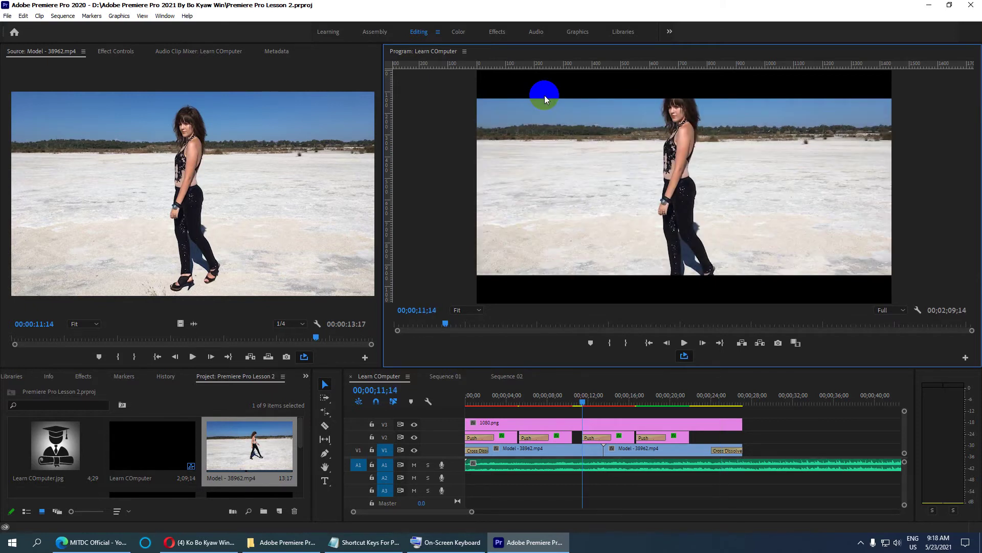
key(ctrl+s)
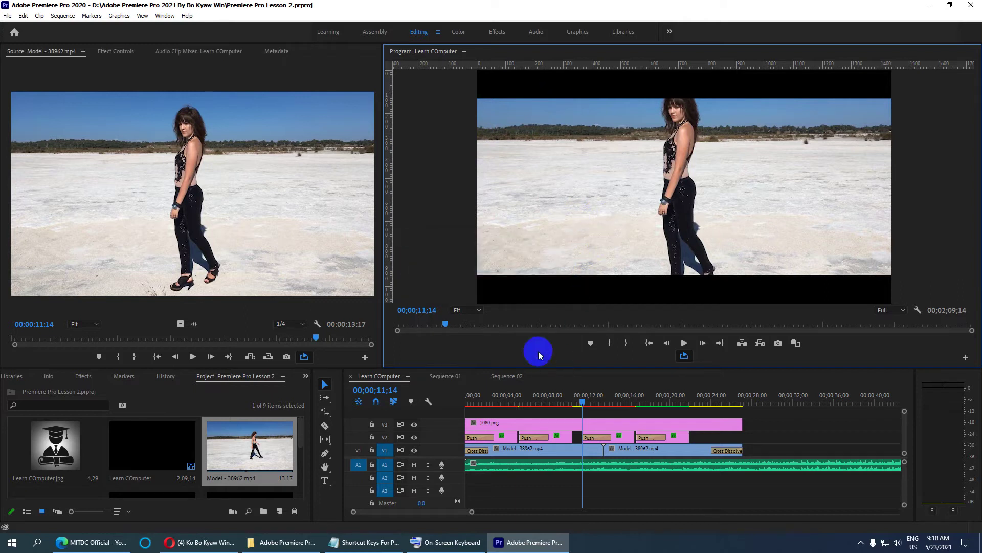
key(ctrl+r)
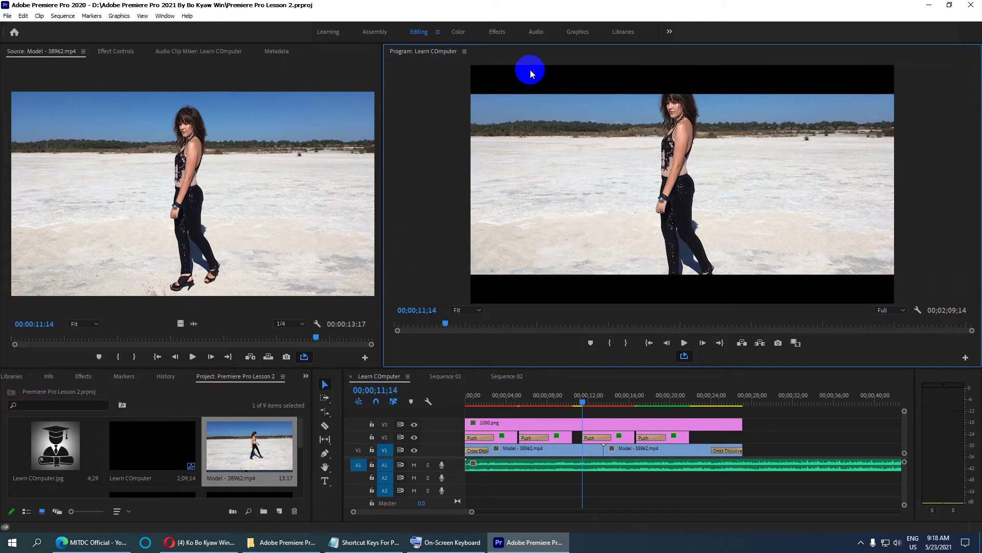
key(ctrl+r)
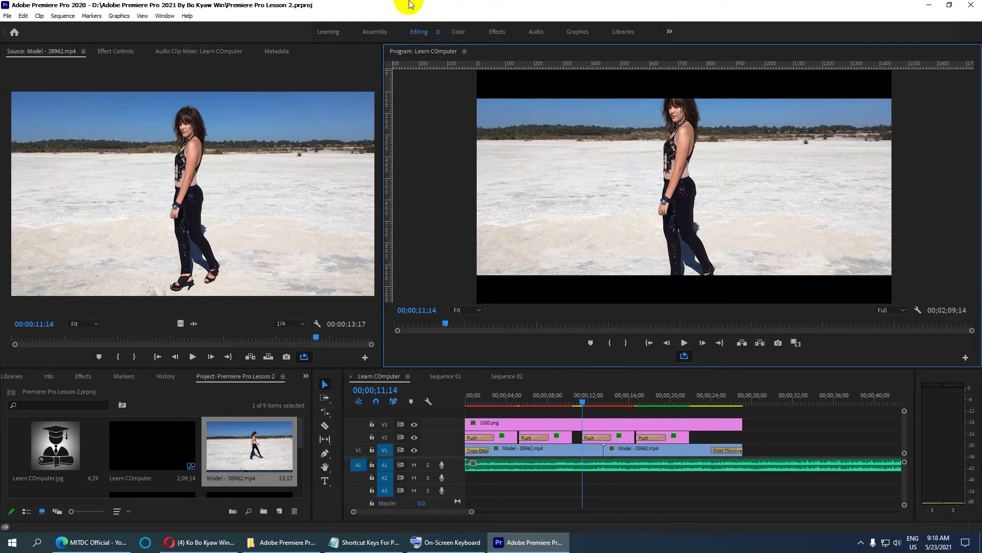
Complete the Ctrl+R annotation in Notepad as "=Ruler", save the file, and add an aligned "=" to the V entry.
click(381, 541)
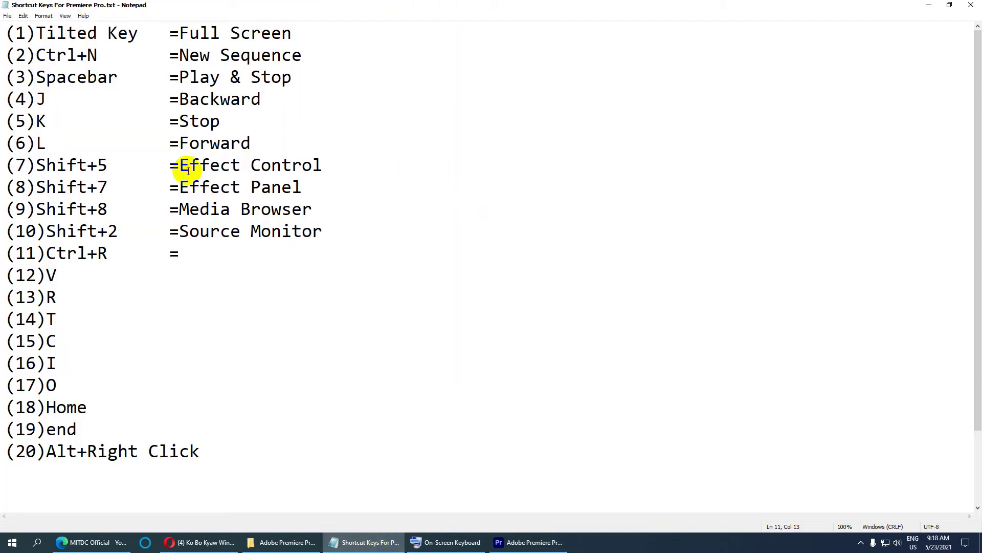
text(Ruler)
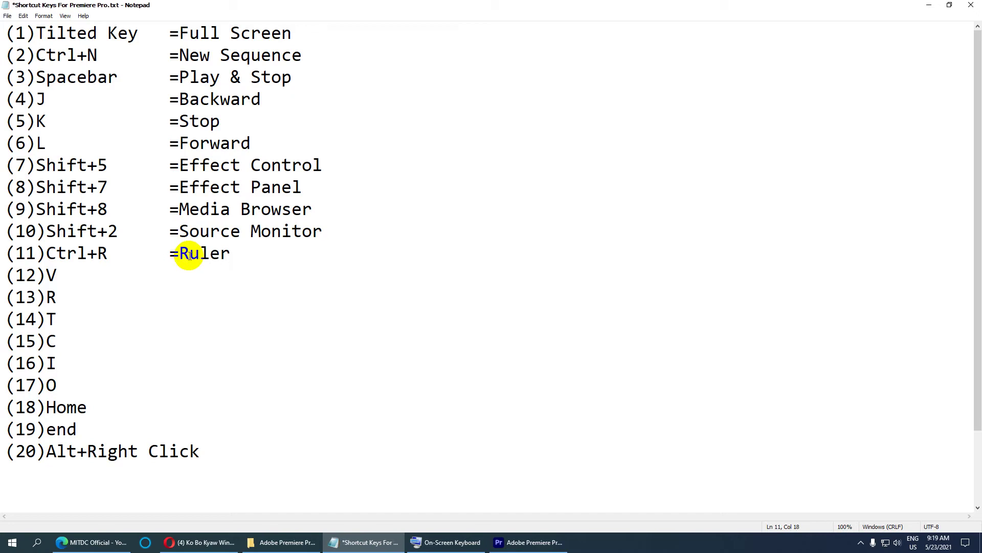
key(ctrl+s)
click(66, 276)
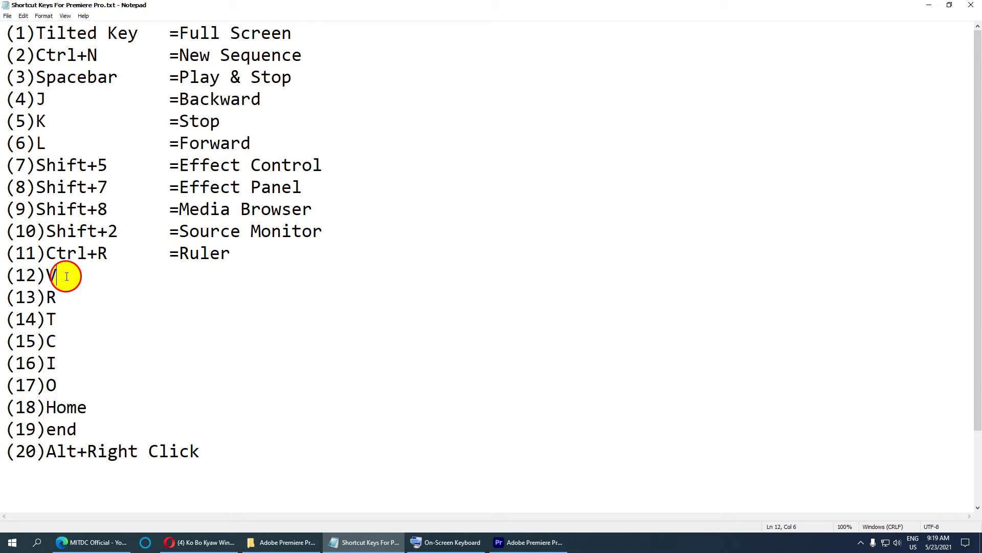
key(Tab)
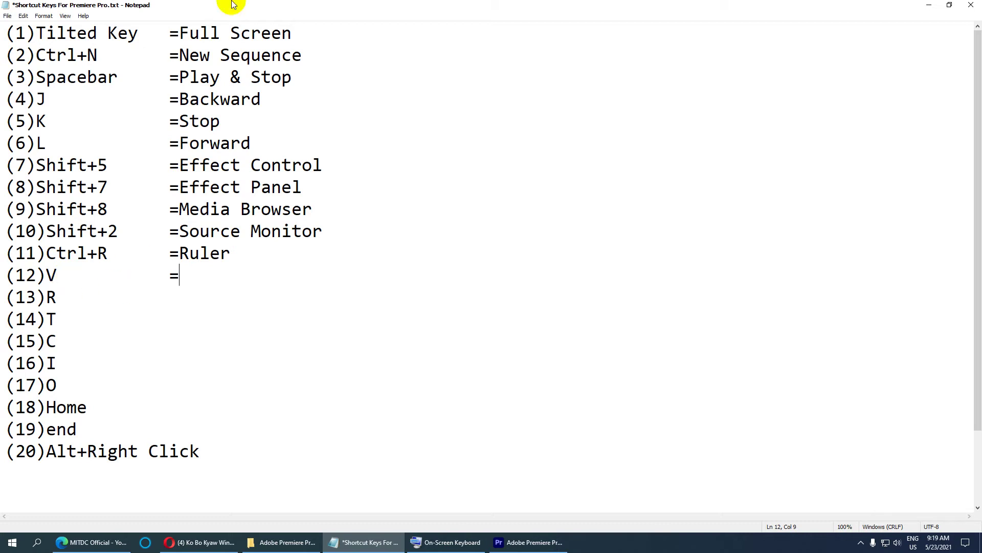
Activate the Selection tool in Premiere Pro, and in Notepad annotate V as "=Selection Tool" and add an aligned "=" to R.
click(528, 542)
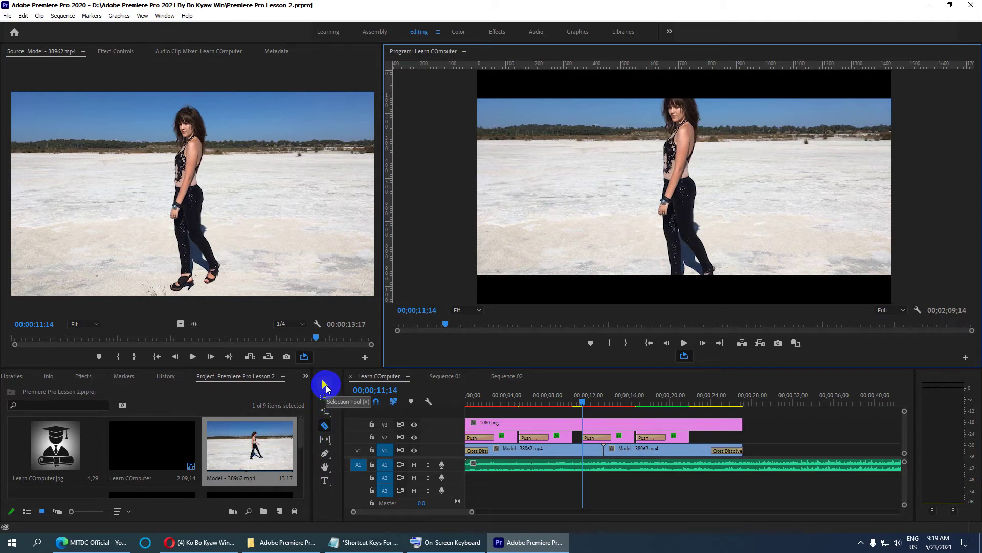
click(326, 385)
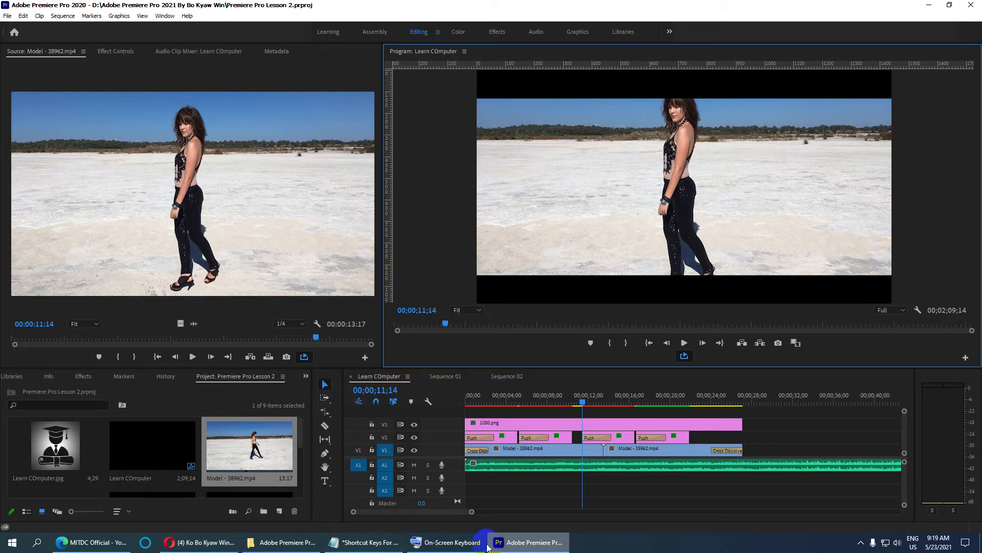
click(374, 542)
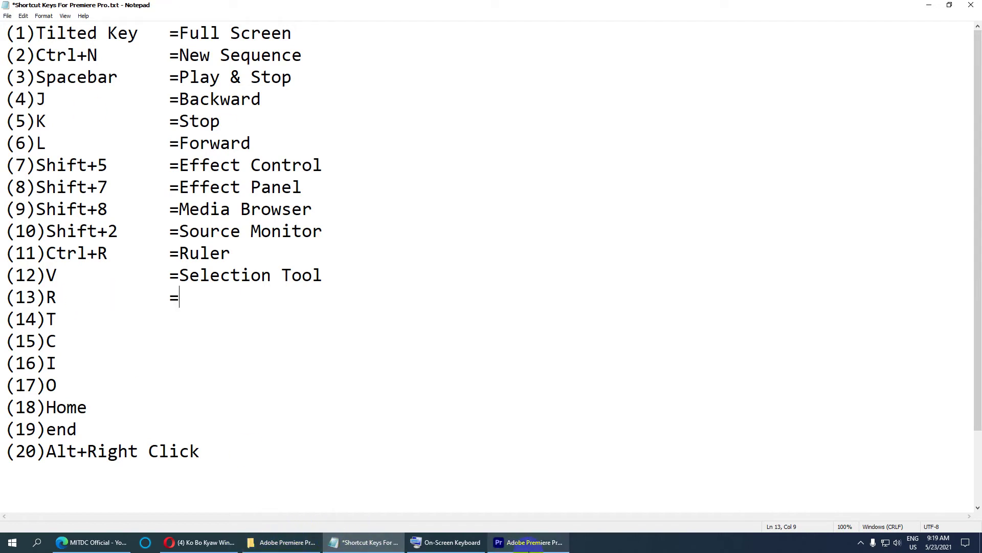
Switch to Premiere Pro and activate the Rate Stretch tool.
click(527, 542)
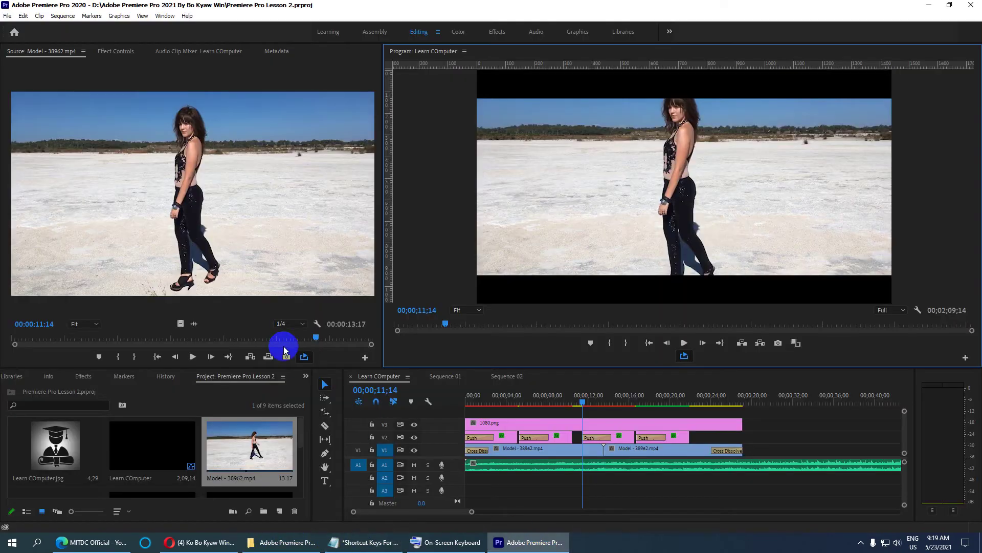
click(326, 412)
drag(326, 417, 386, 434)
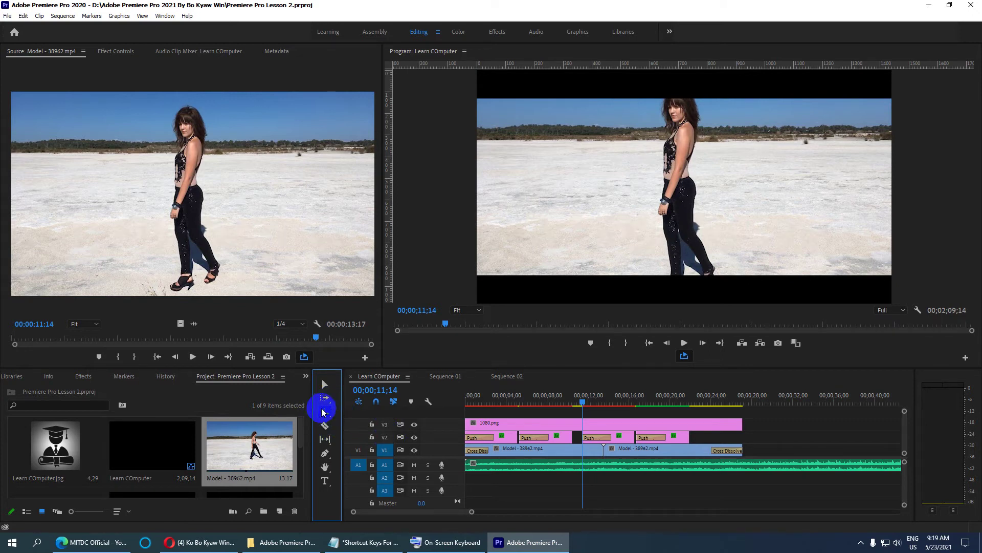
click(325, 409)
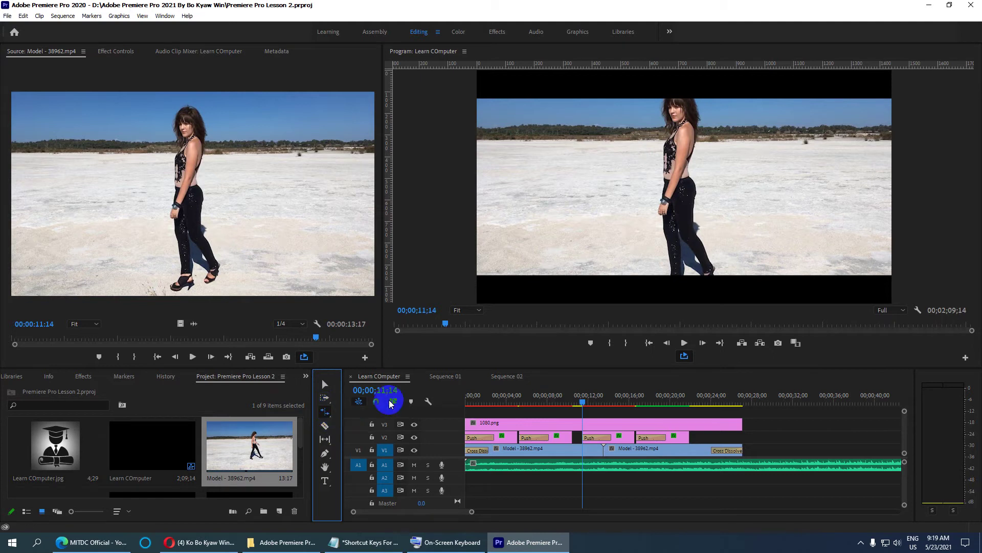
Open Sequence 02 and place Model - 38962.mp4 from the project on track V1 at about 28 seconds.
click(503, 377)
drag(235, 454, 487, 457)
click(594, 290)
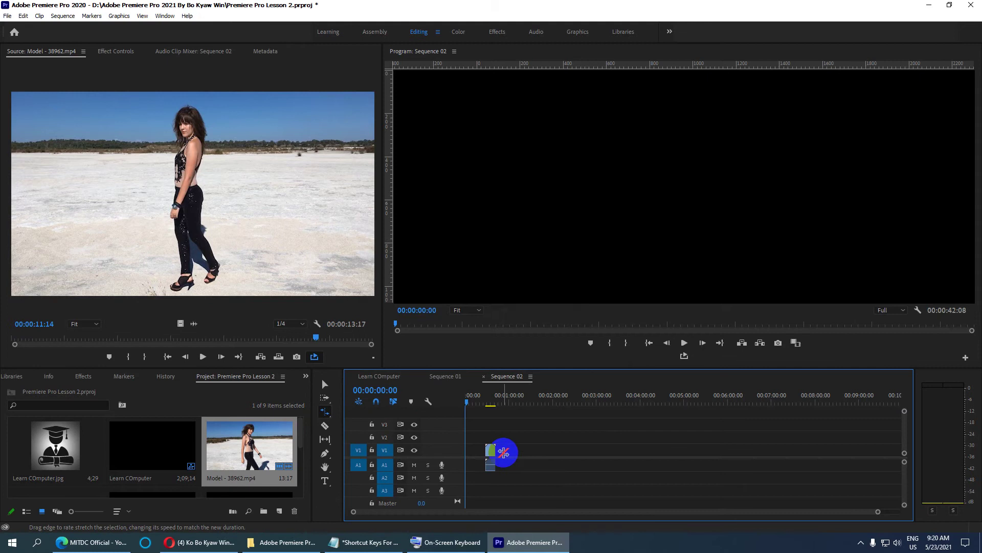
Rate-stretch the Model - 38962.mp4 clip to end at about 00:03:55:08 and play it in slow motion from inside the clip.
drag(494, 450, 636, 450)
click(502, 403)
key(space)
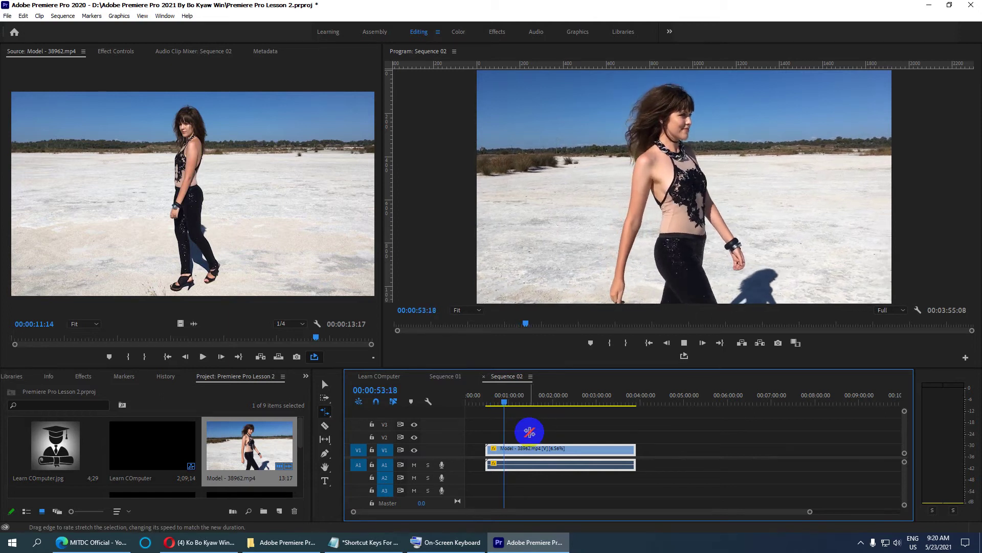
Shorten the stretched clip with the Rate Stretch tool to end at about 00:01:56:01, and play and stop it.
click(633, 450)
drag(634, 449, 548, 449)
key(space)
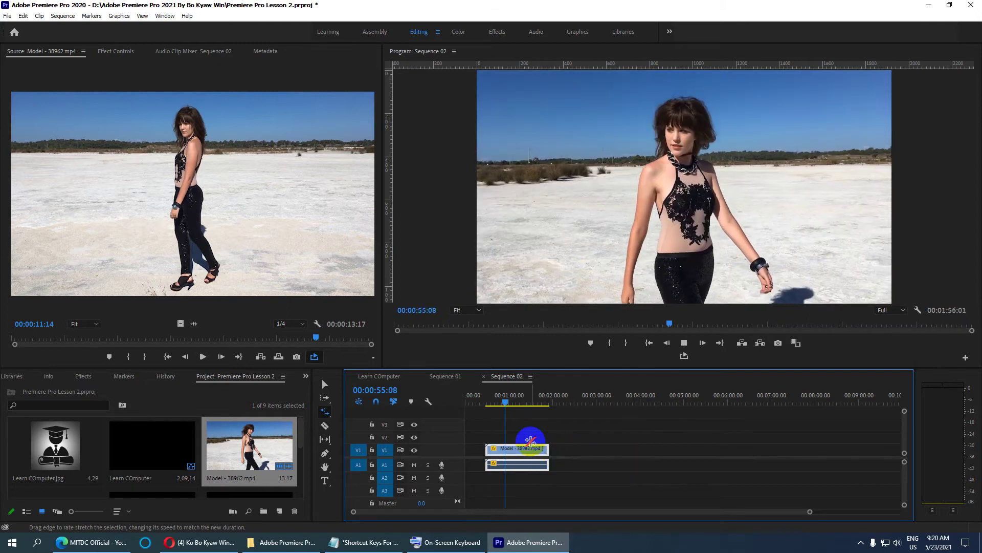
click(654, 239)
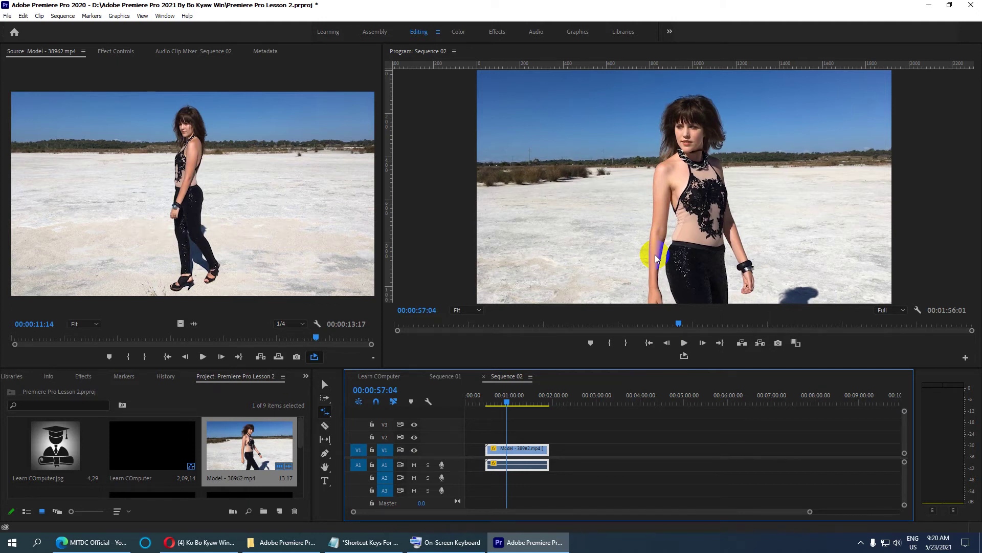
Complete the R annotation in Notepad as "=Slow Motion", add an aligned "=" to the T entry, and return to Premiere Pro.
click(365, 542)
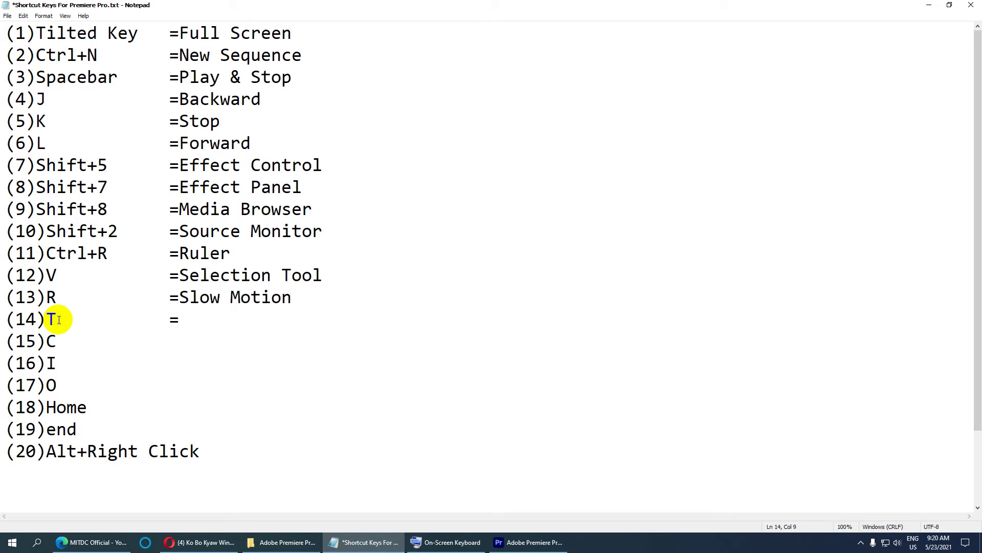
click(505, 543)
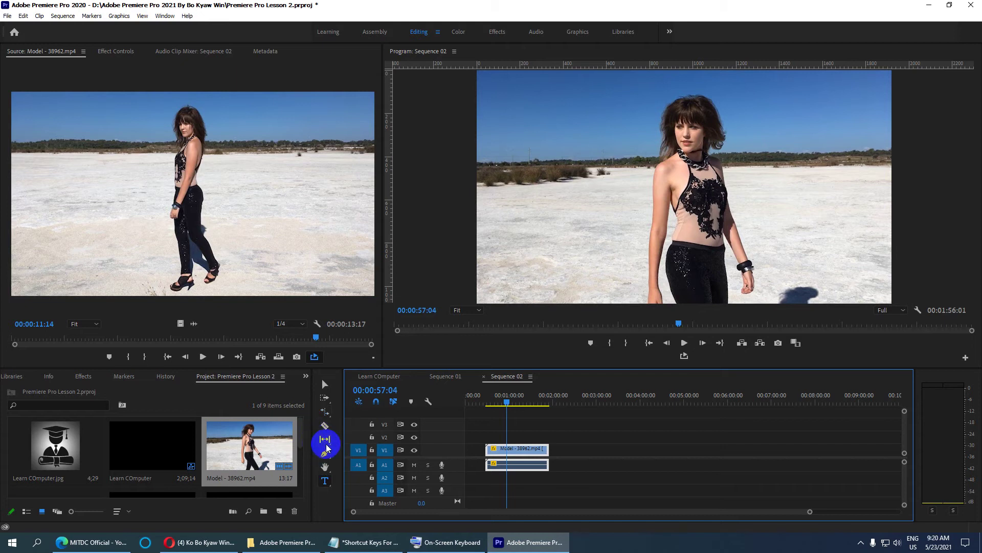
Add the text "mitdc" with the Type tool beside the model in the Program Monitor.
click(325, 480)
click(456, 401)
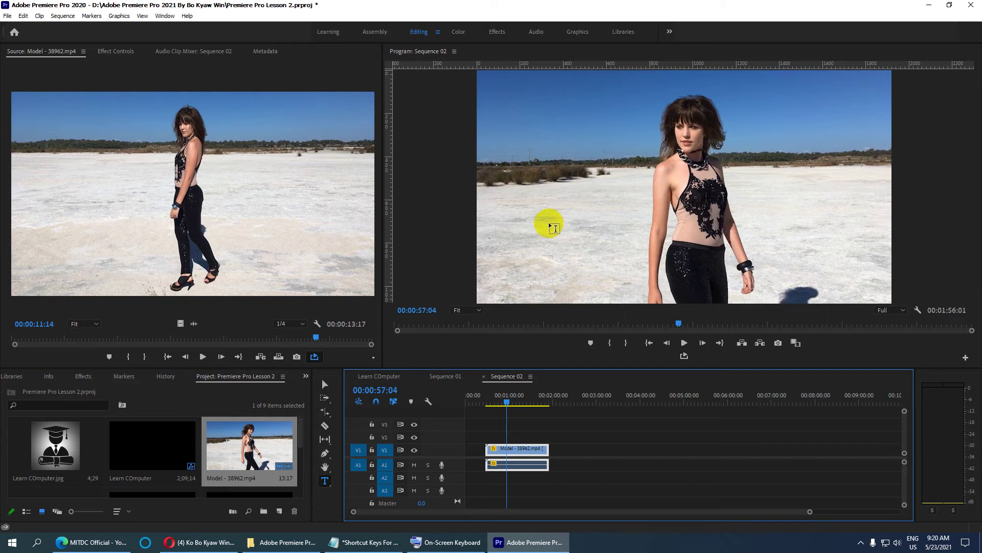
click(566, 200)
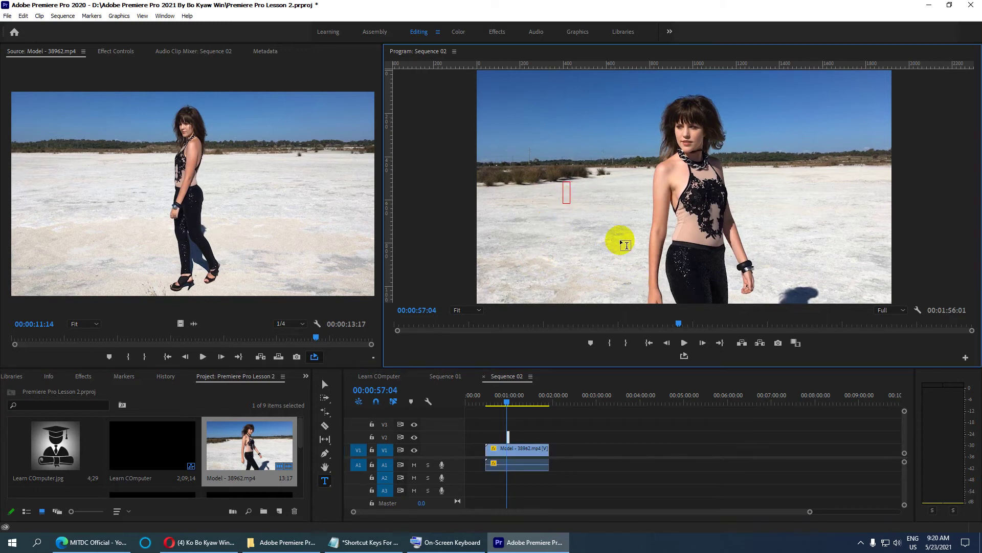
text(mitdc)
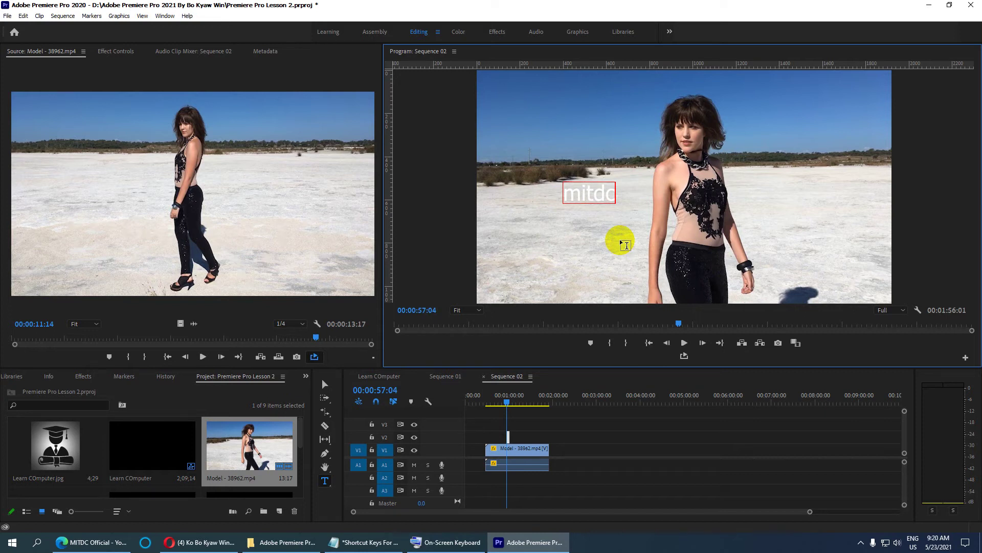
Select all of the "mitdc" text and set it to All Caps in the Essential Graphics edit settings.
key(ctrl+a)
click(157, 14)
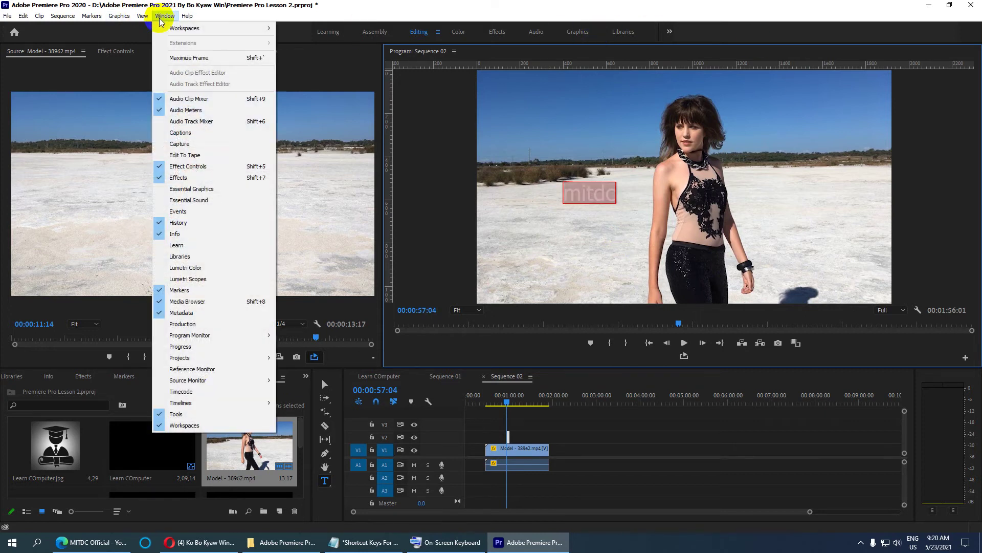
click(204, 190)
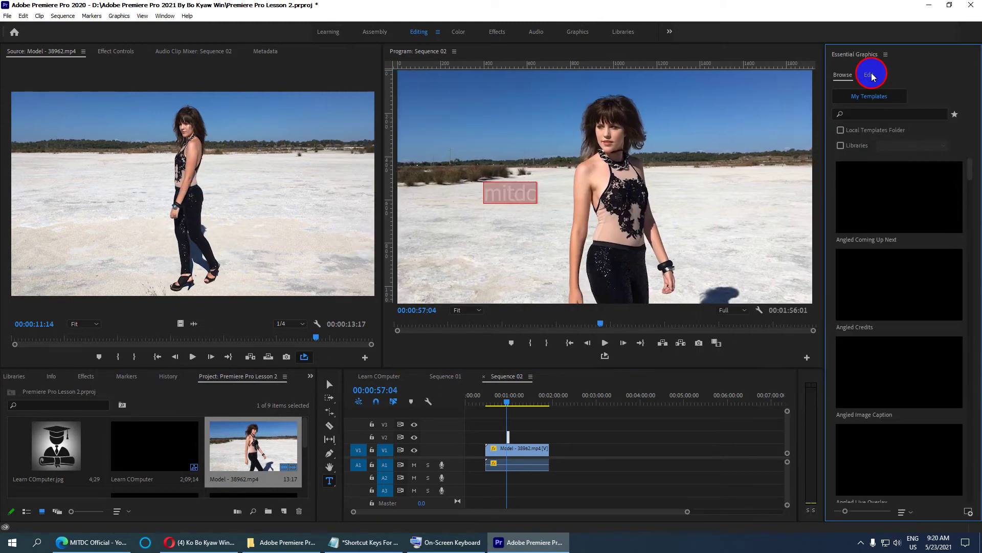
click(873, 76)
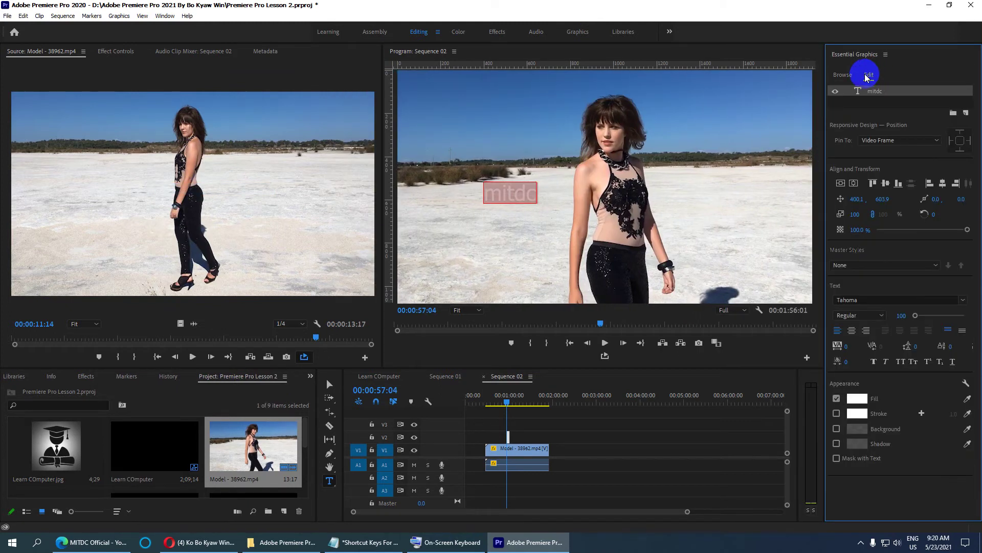
click(899, 360)
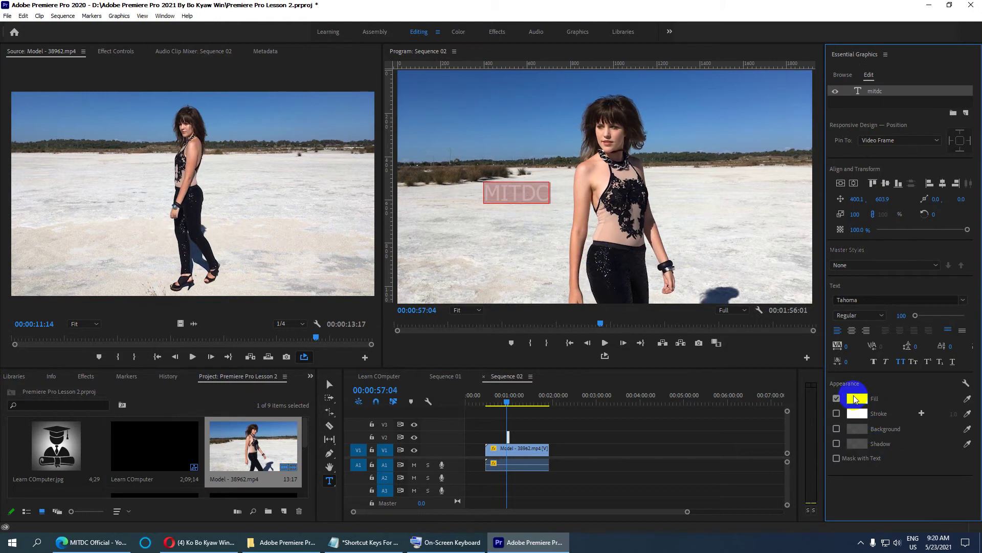
Set the MITDC text's fill colour to red, enlarge its font size to about 286, and deselect it.
click(855, 399)
drag(379, 252, 499, 388)
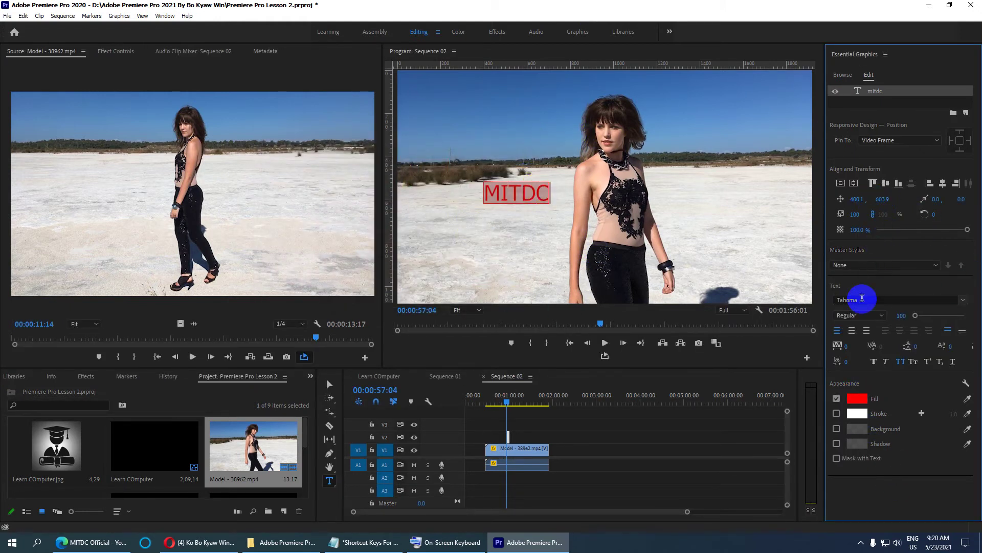
mouse_move(900, 314)
mouse_down()
mouse_move(910, 314)
mouse_move(898, 315)
mouse_up()
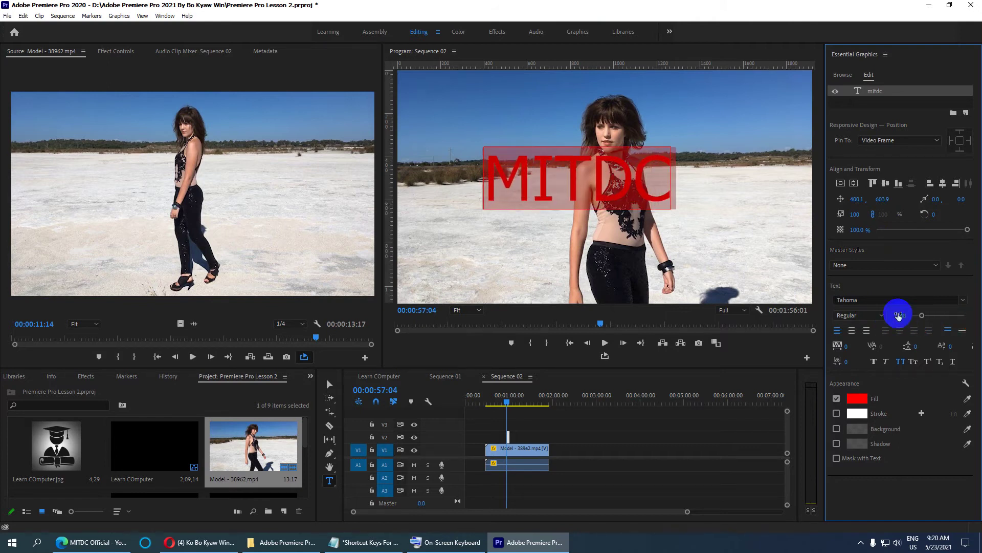
click(670, 179)
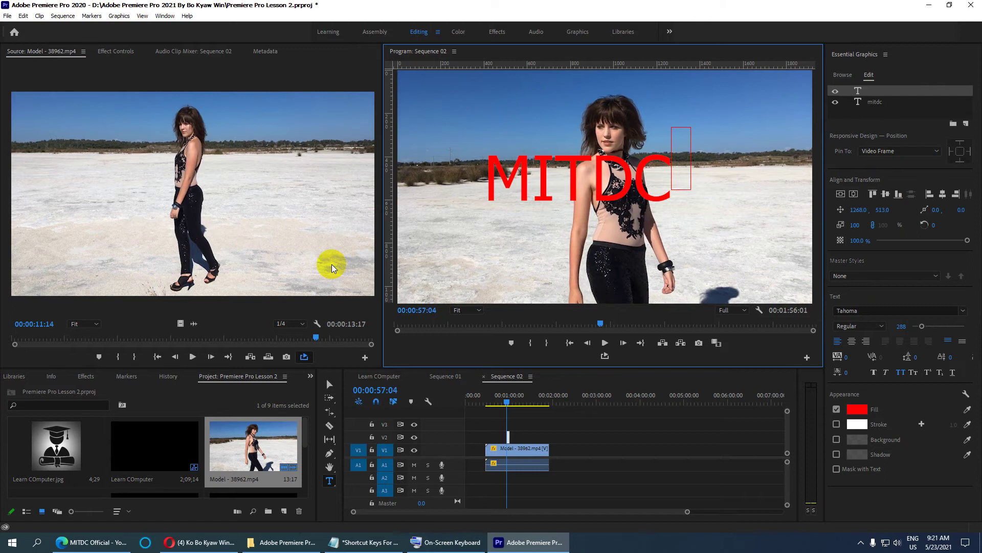
click(398, 314)
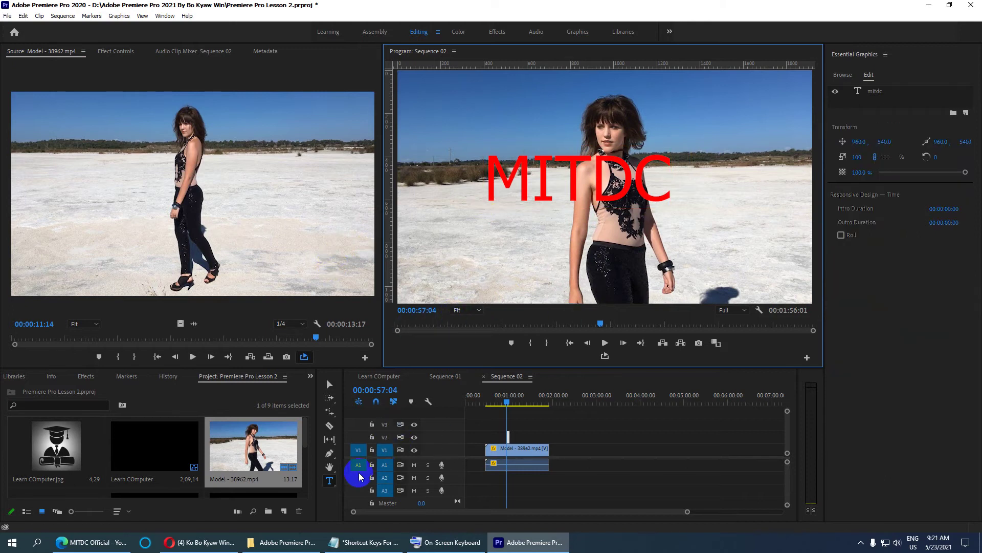
Complete the T annotation in Notepad as "=Type tool" and add an aligned "=" to the C entry.
click(376, 541)
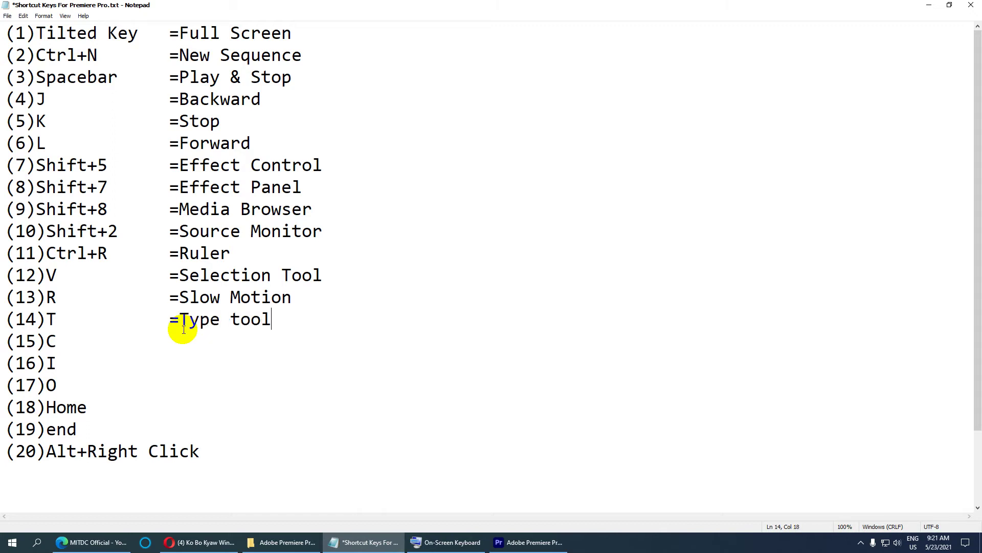
click(74, 348)
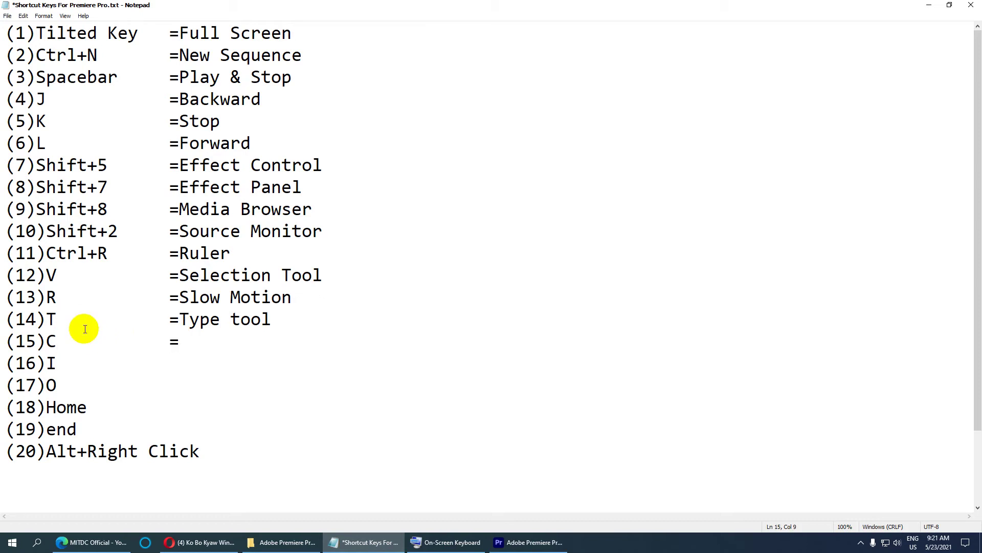
Check the Razor Tool in Premiere Pro and complete the C annotation in Notepad as "=Razor Tool".
click(529, 542)
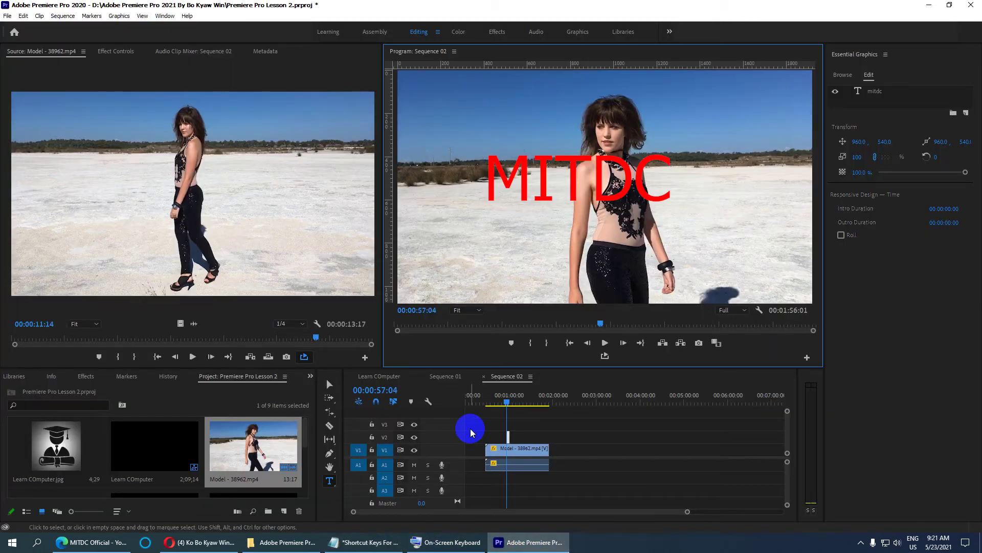
click(329, 424)
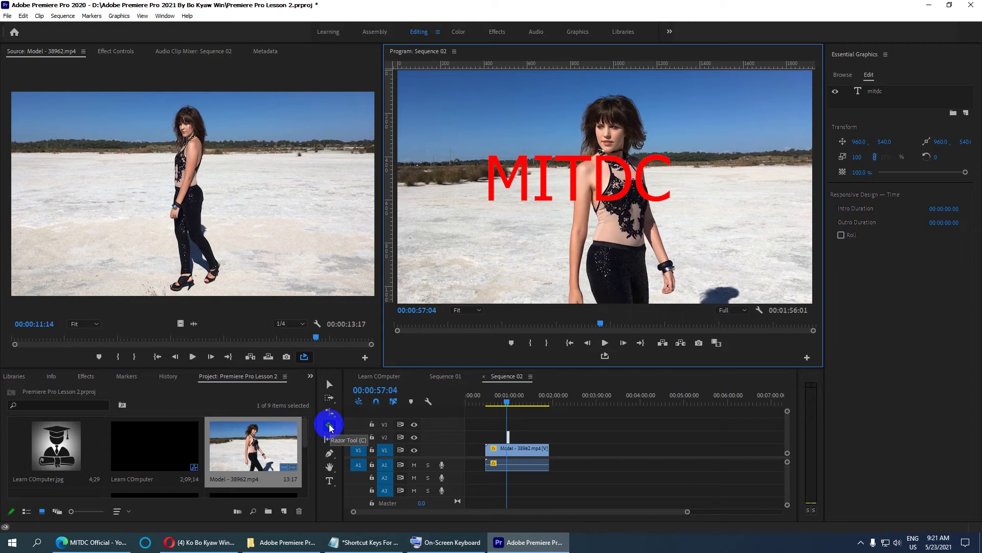
click(363, 542)
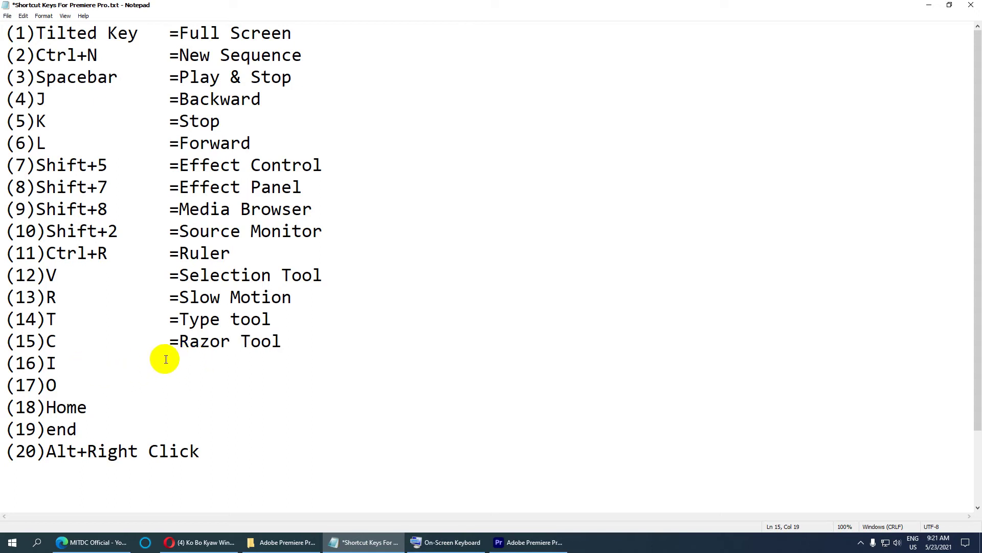
drag(291, 342, 180, 341)
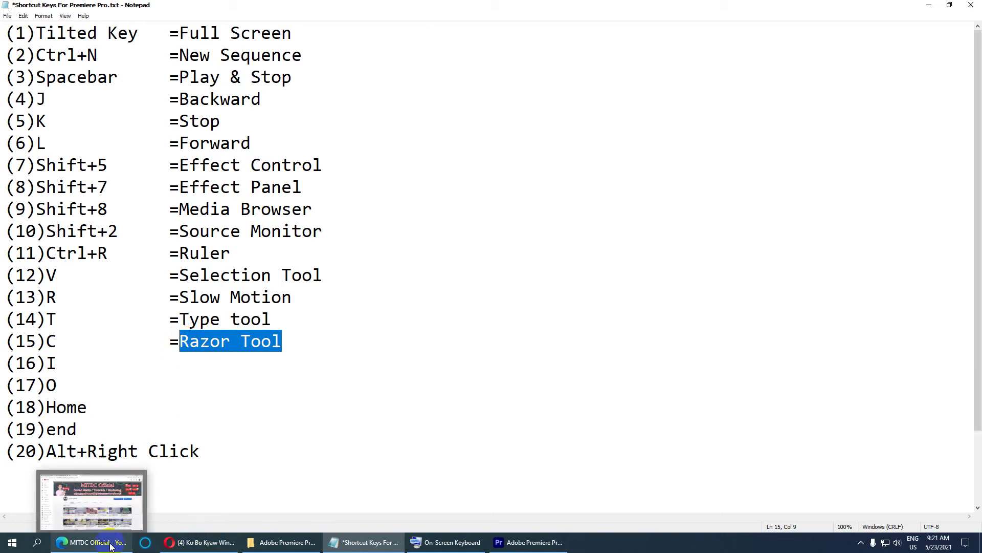
In Premiere Pro, cut the Model clip near its end with the Razor tool and delete the trailing piece.
click(533, 543)
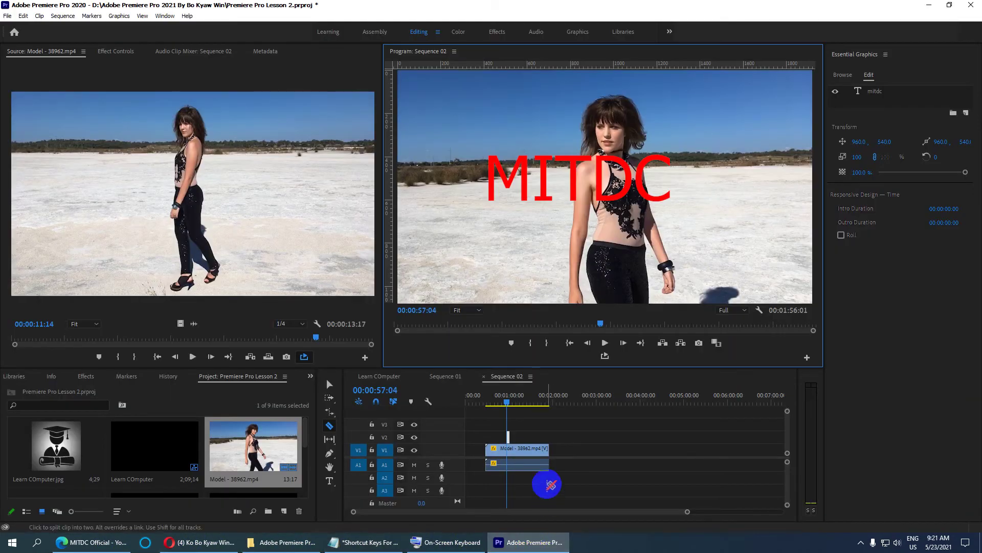
drag(507, 404, 541, 402)
click(544, 450)
key(Up)
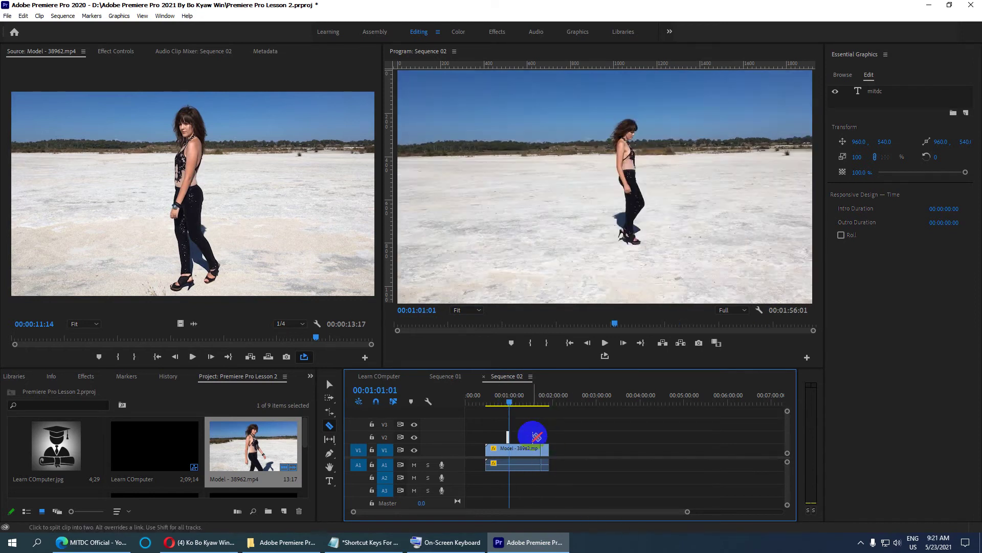
key(v)
click(547, 449)
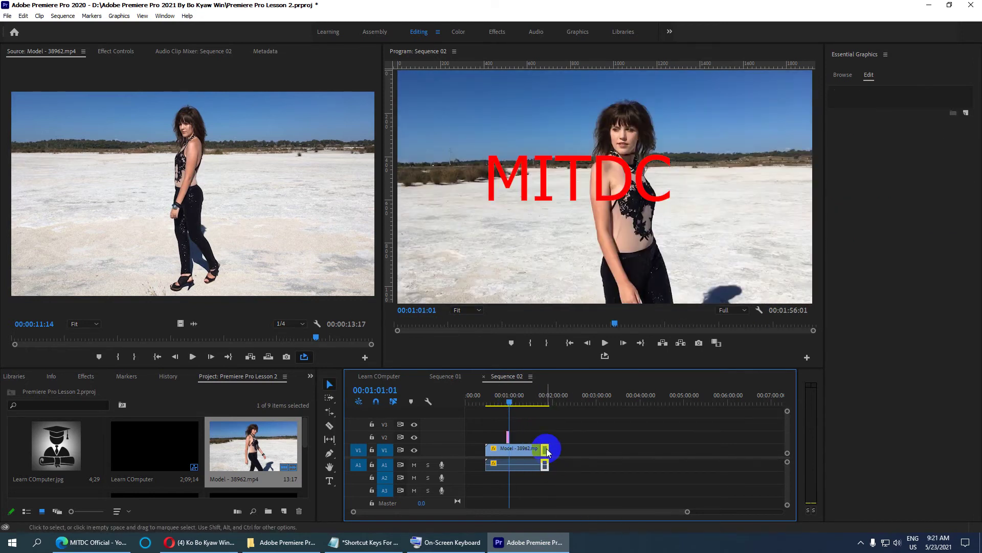
key(Delete)
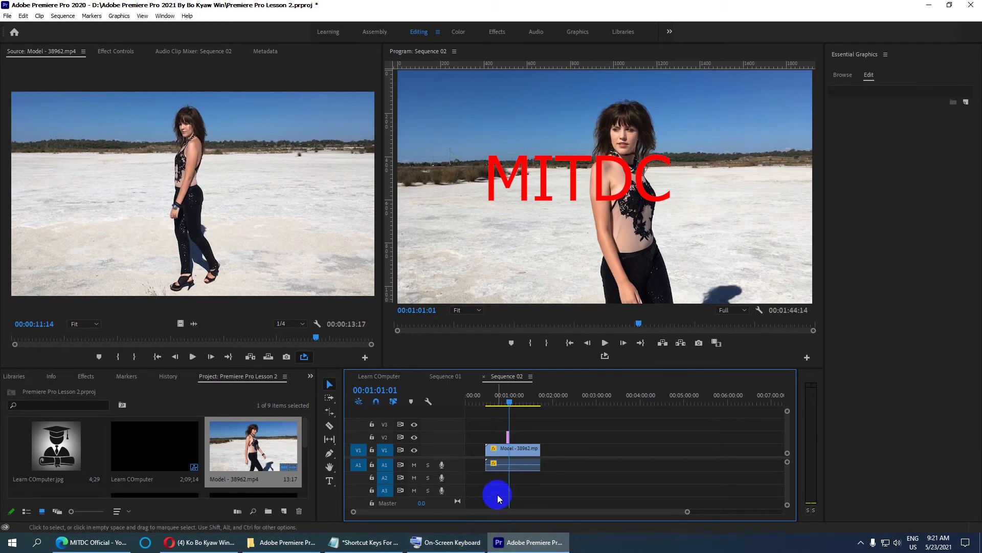
Switch to Notepad and add an aligned "=" to the I entry, placing the cursor after the O entry.
click(499, 538)
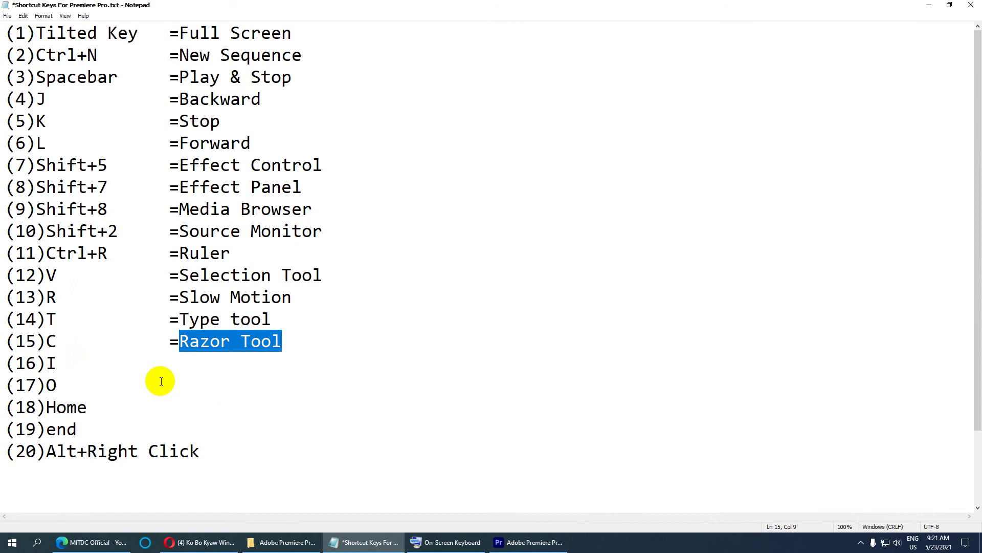
click(63, 363)
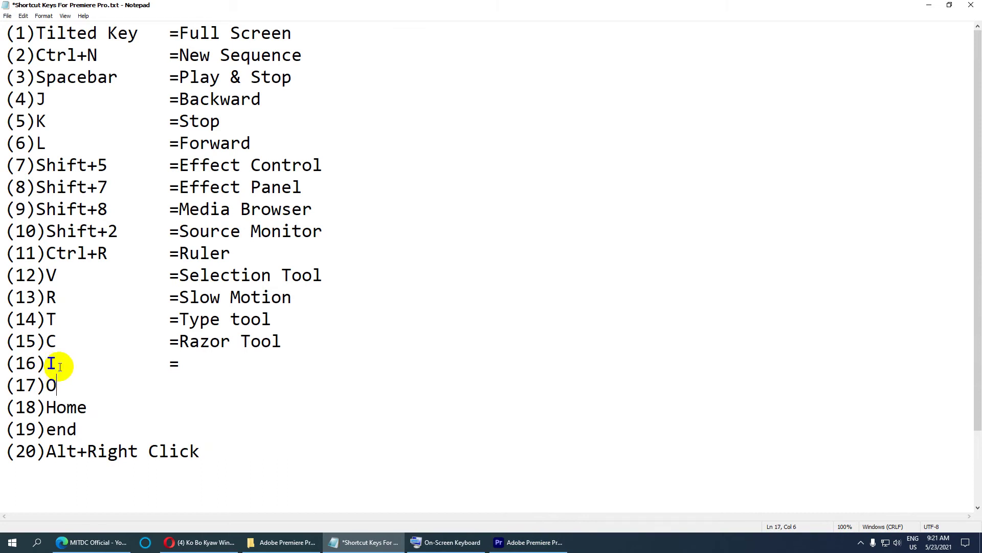
drag(56, 385, 49, 378)
click(56, 385)
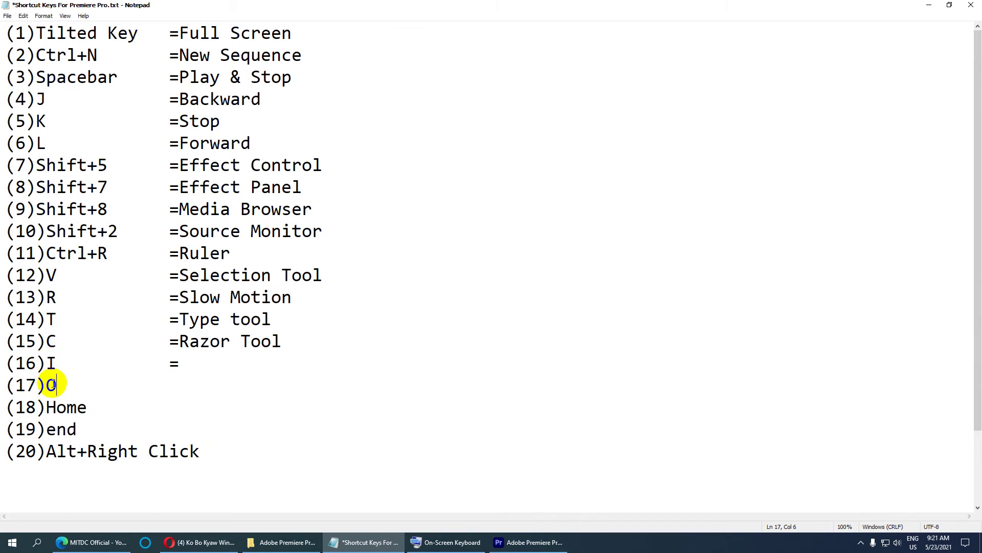
In Premiere Pro, move the Model clip with its audio to the very start of Sequence 02.
click(509, 545)
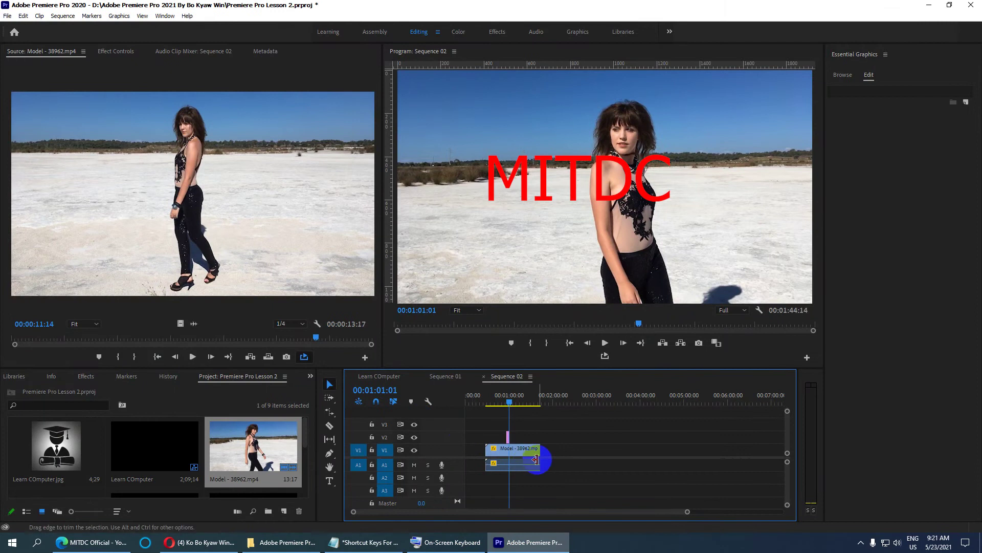
key(=)
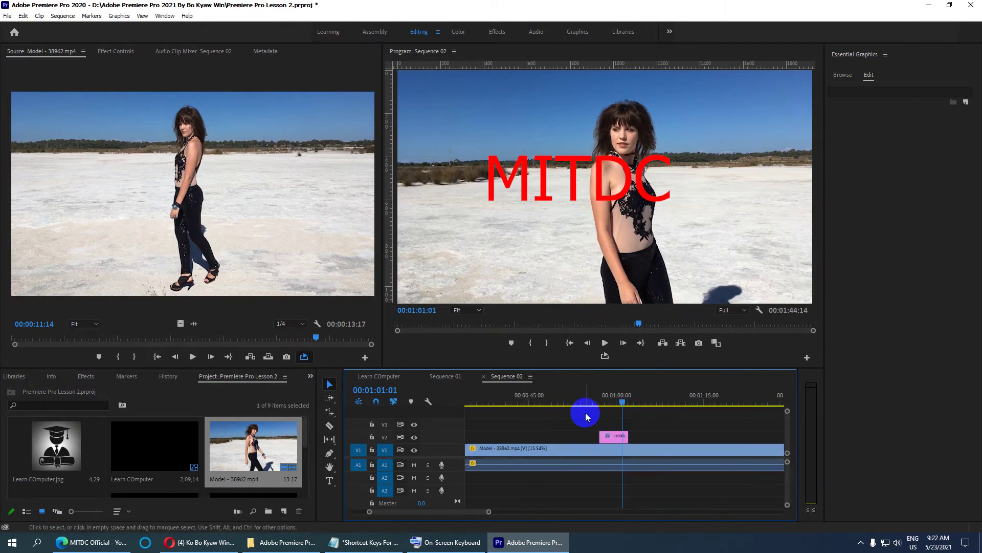
key(minus)
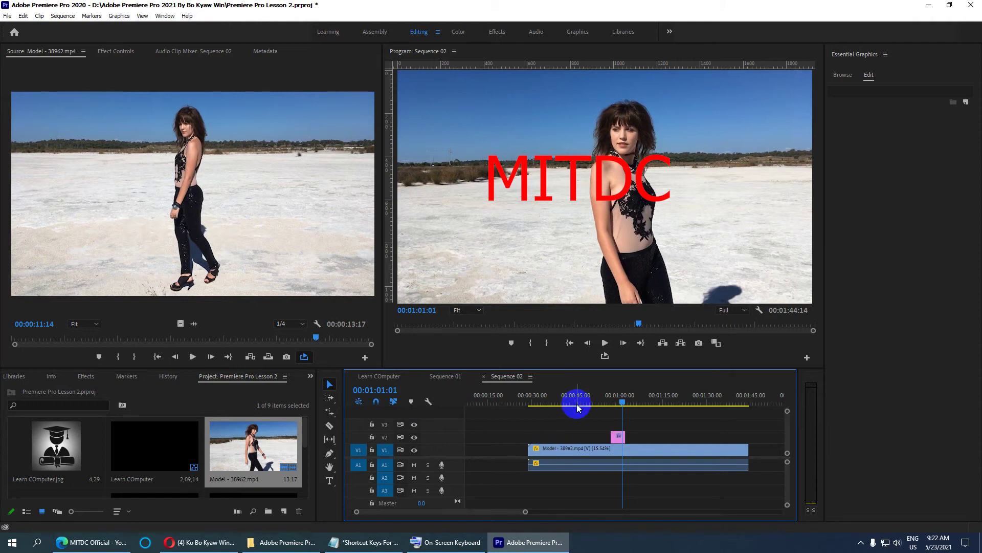
click(549, 450)
click(535, 402)
drag(535, 402, 569, 396)
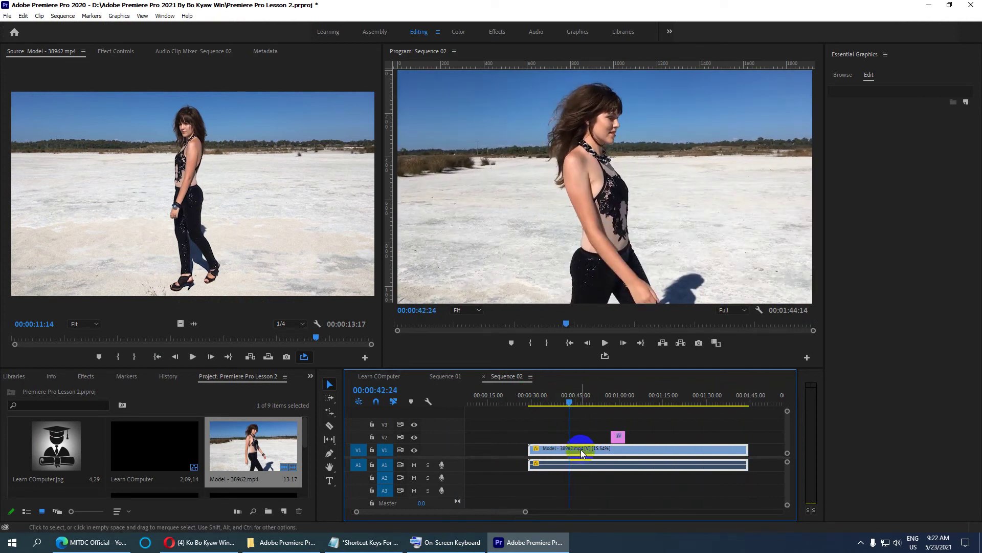
key(Home)
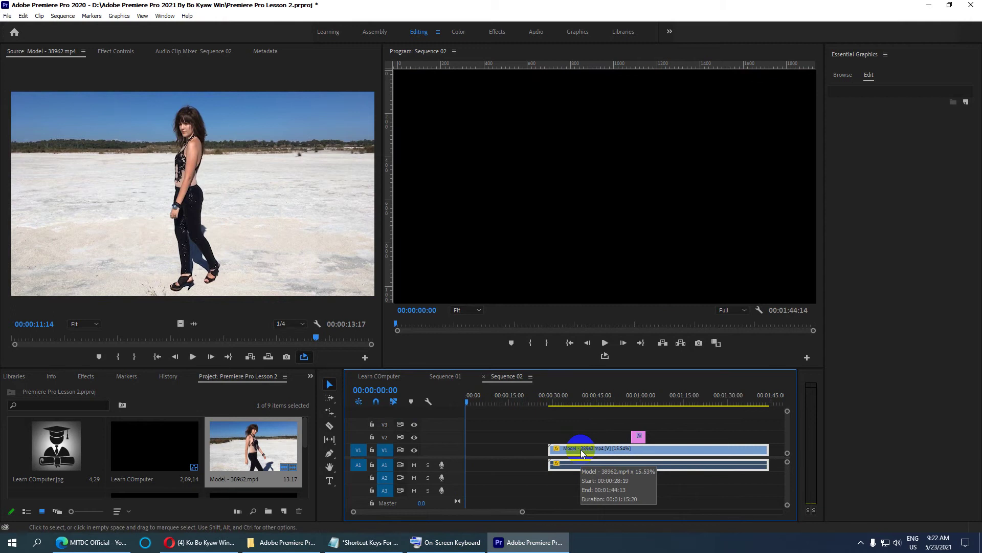
drag(582, 449, 495, 449)
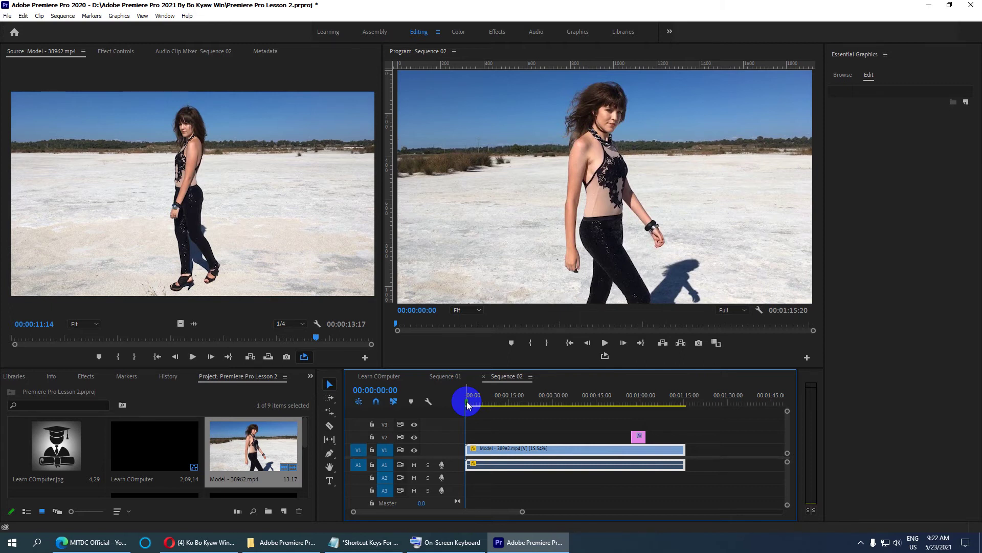
Mark an In point at the start of Sequence 02 and an Out point at the end of the Model clip.
drag(469, 405, 441, 390)
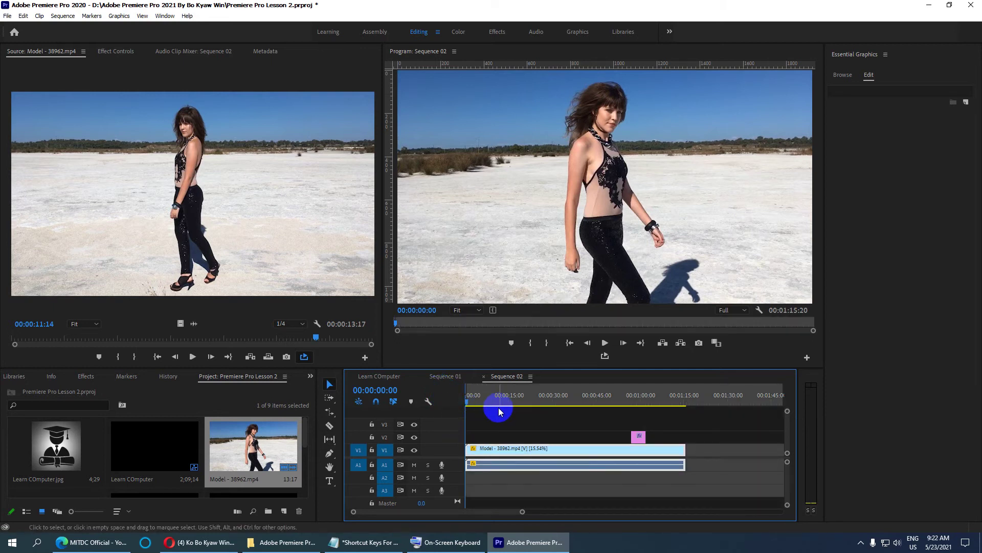
key(End)
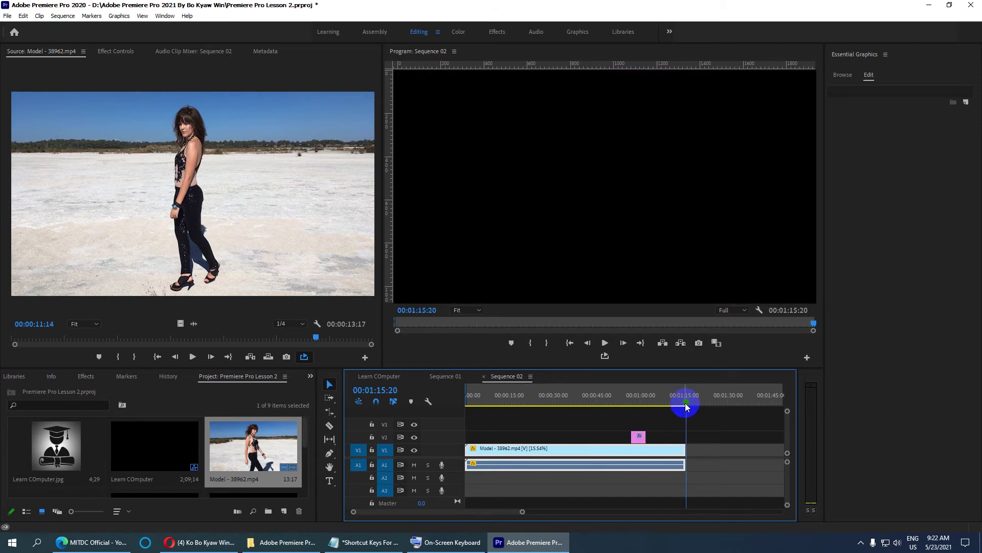
key(o)
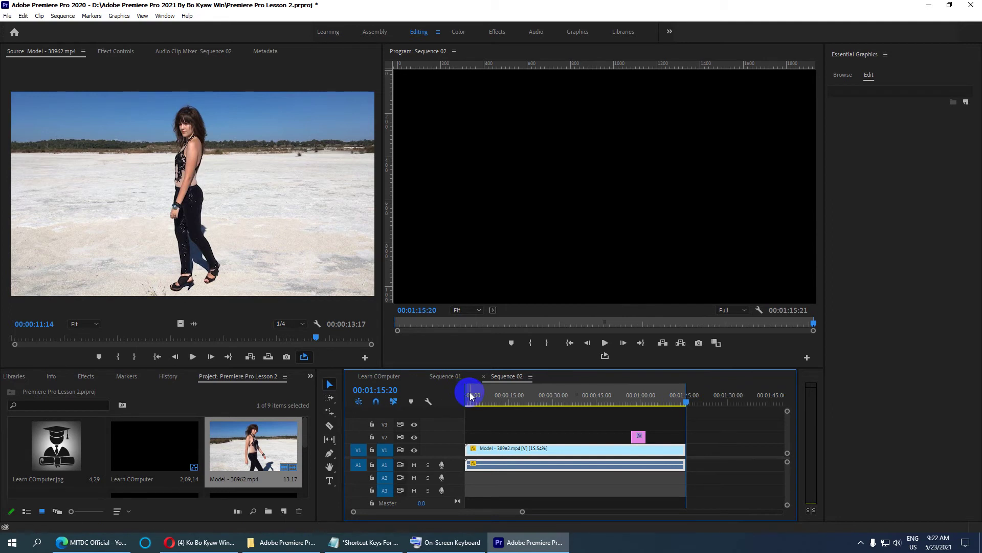
Complete the Notepad annotations as "=In Point" for the I entry and an aligned "=Out Point" for the O entry.
click(350, 540)
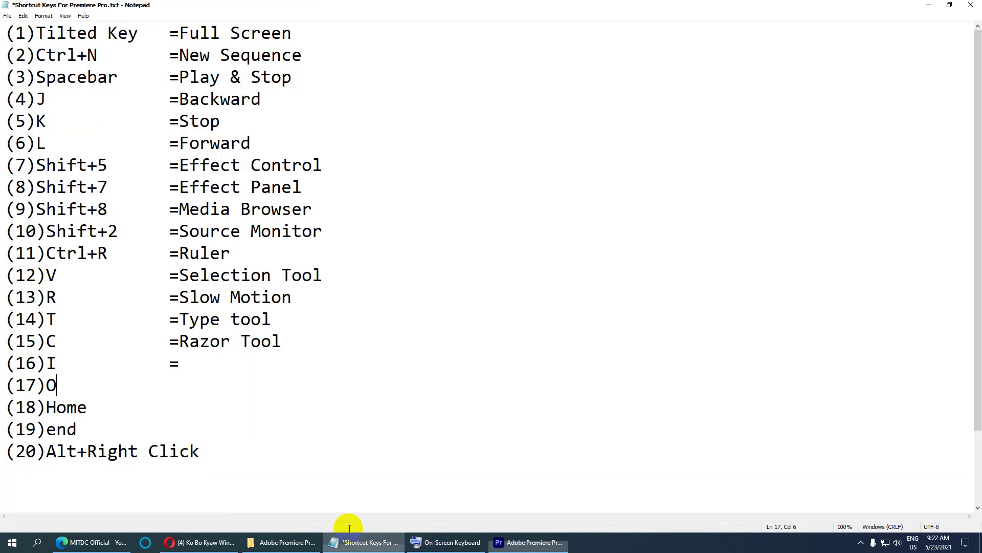
click(190, 361)
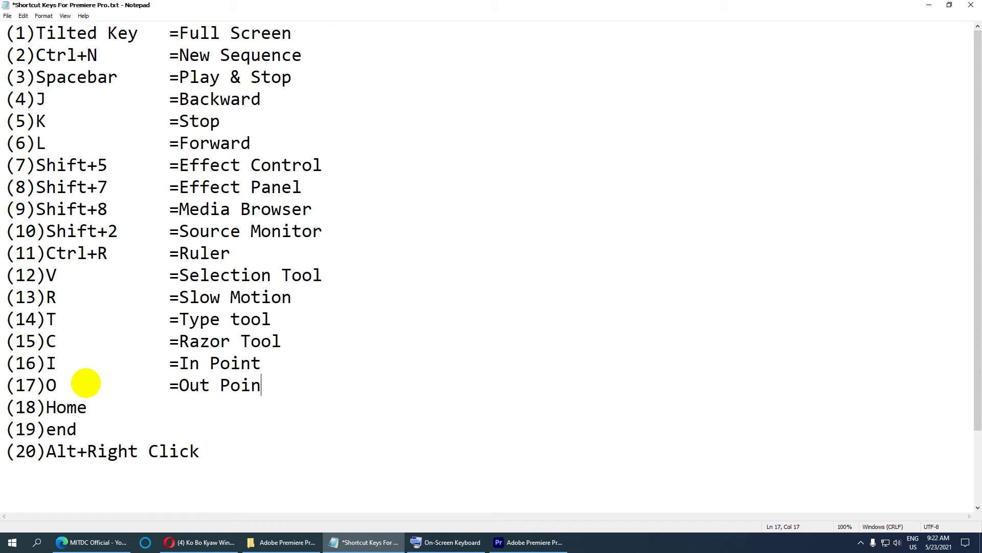
click(65, 384)
click(179, 363)
click(187, 384)
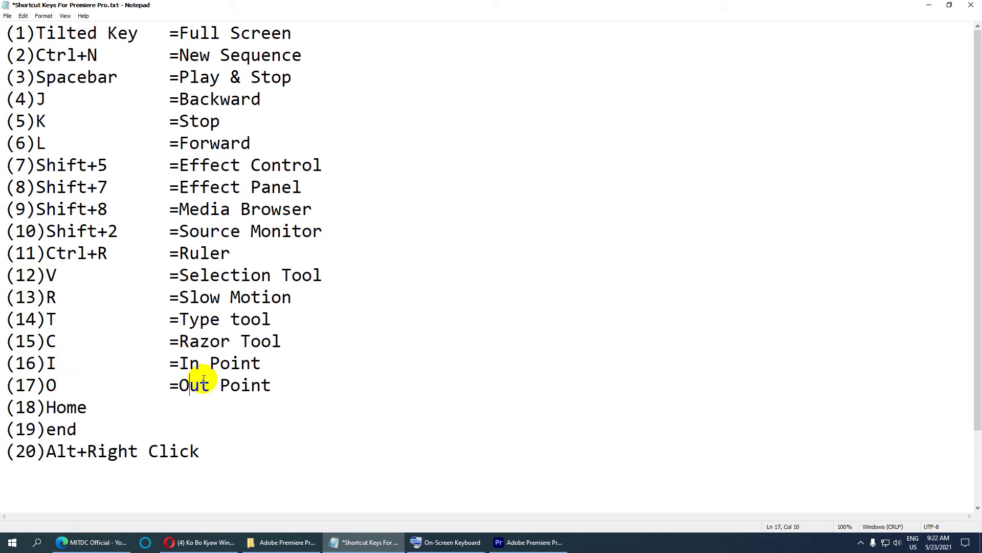
click(57, 364)
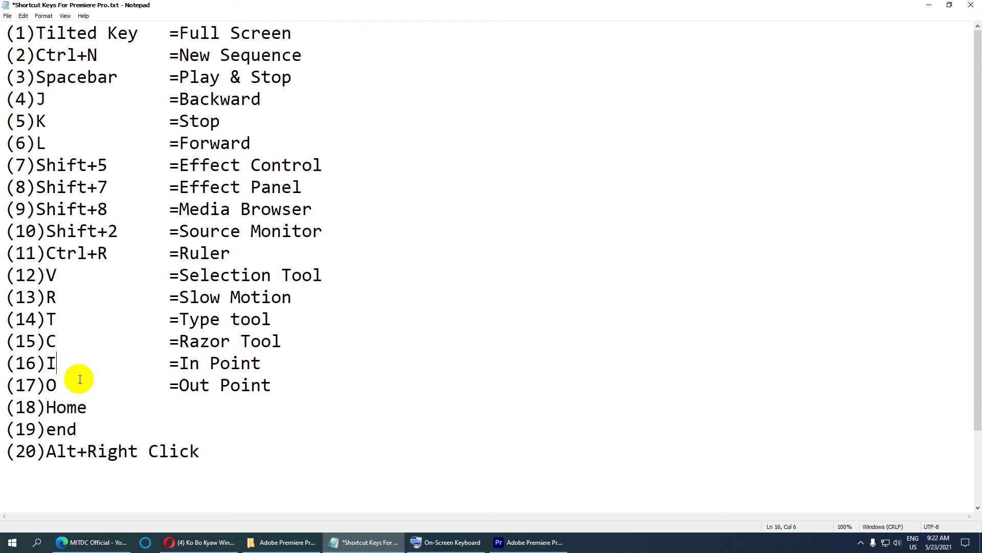
drag(273, 384, 182, 386)
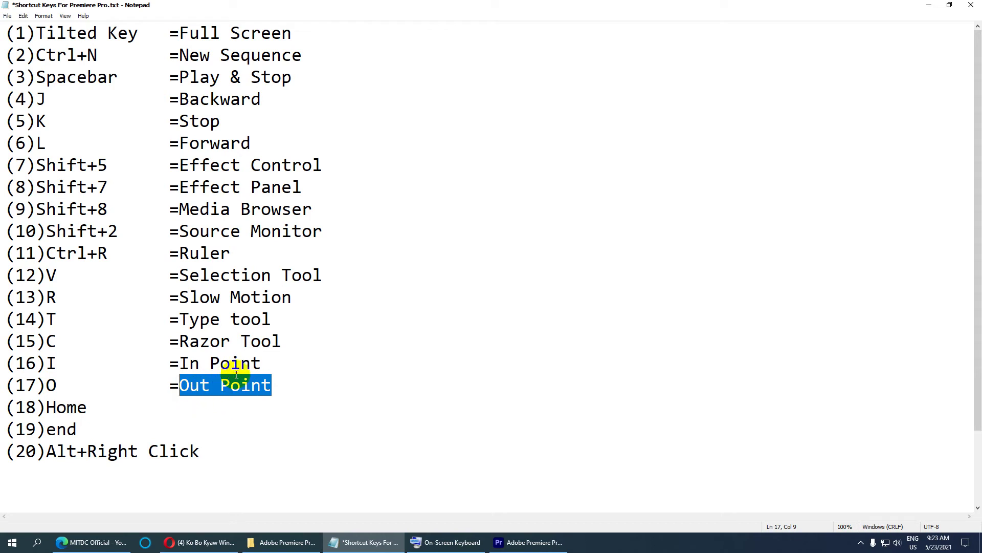
drag(262, 363, 207, 373)
In Premiere Pro, move the playhead back to 00:00:34:10 within the marked range and save the project.
click(532, 542)
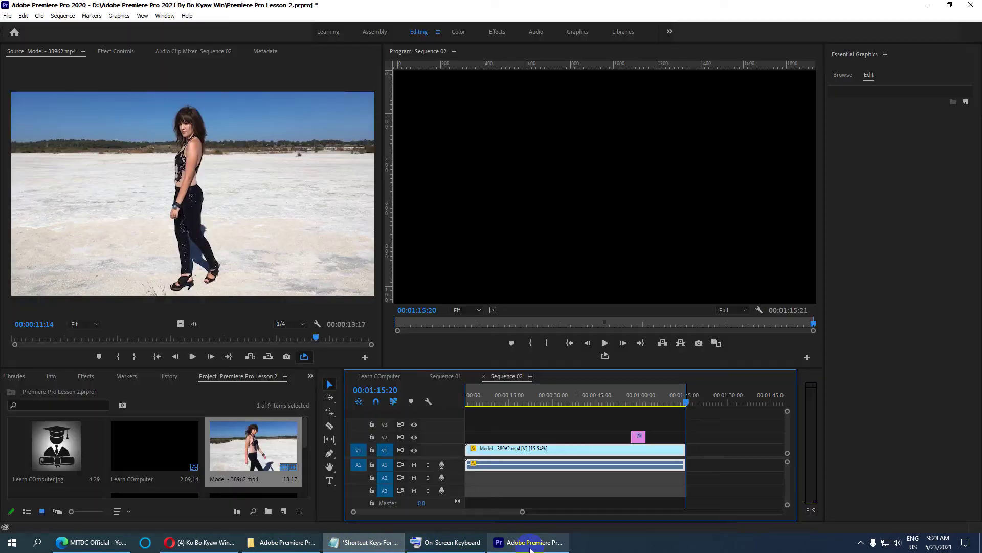
drag(683, 400, 566, 407)
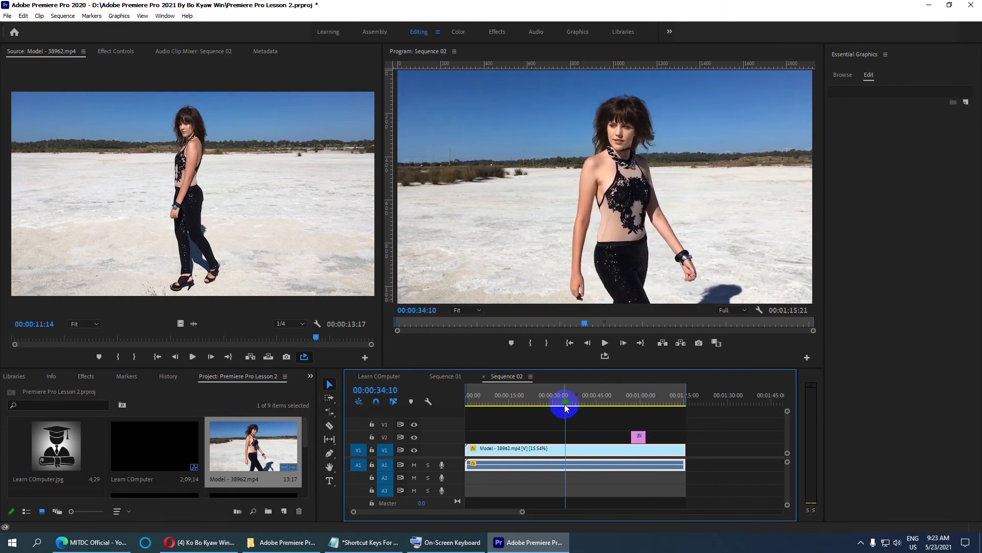
key(ctrl+s)
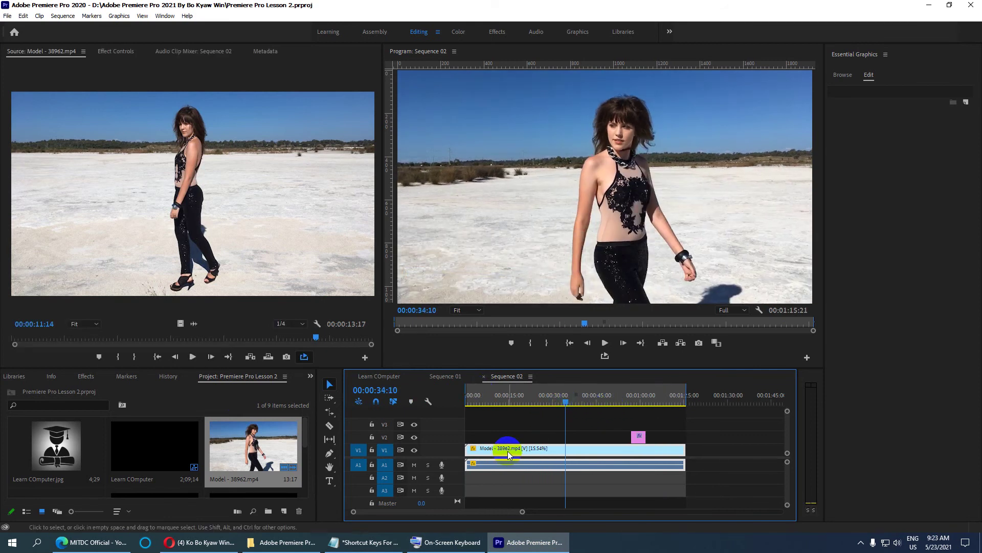
Switch to Notepad, add an aligned "=" to the Home entry, and select the word "end" in entry 19.
key(alt+Tab)
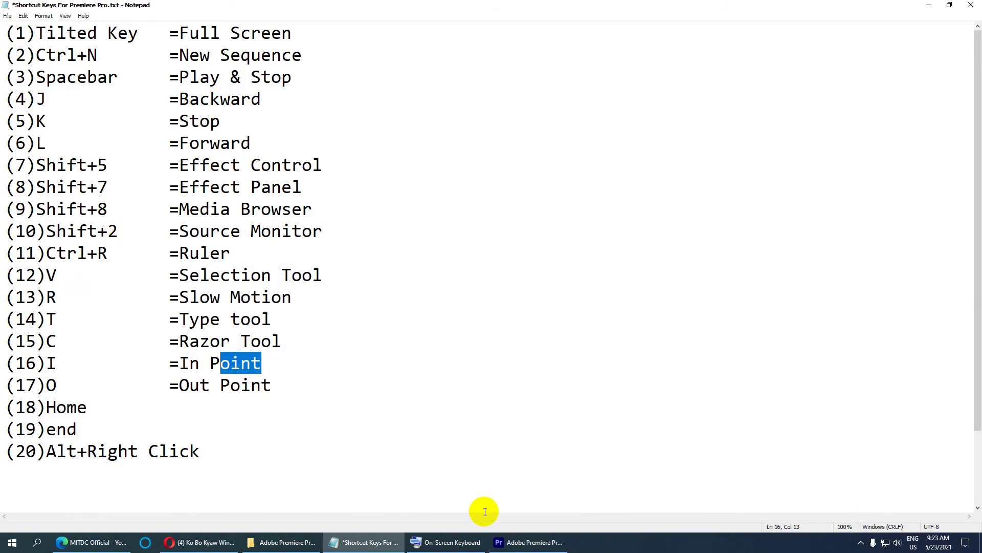
click(93, 408)
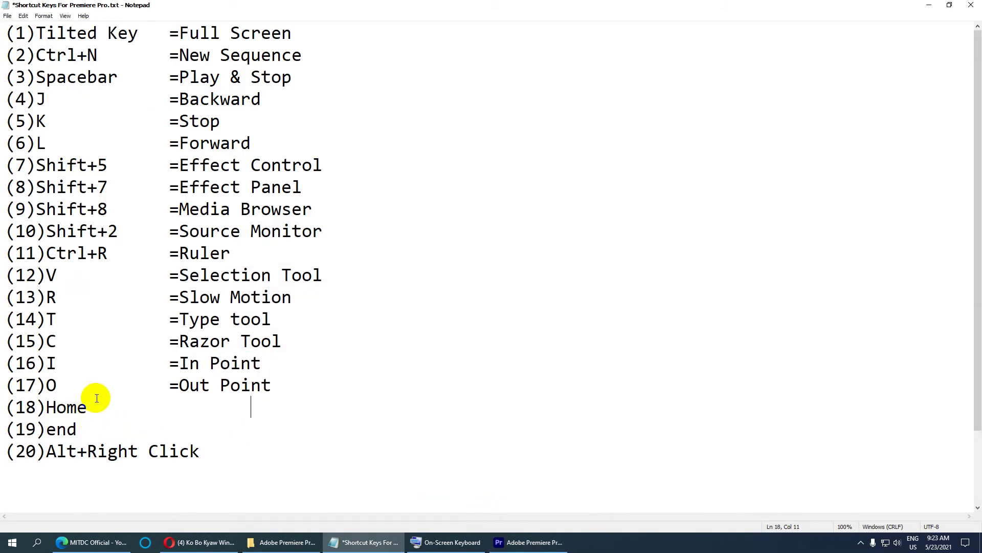
text(=)
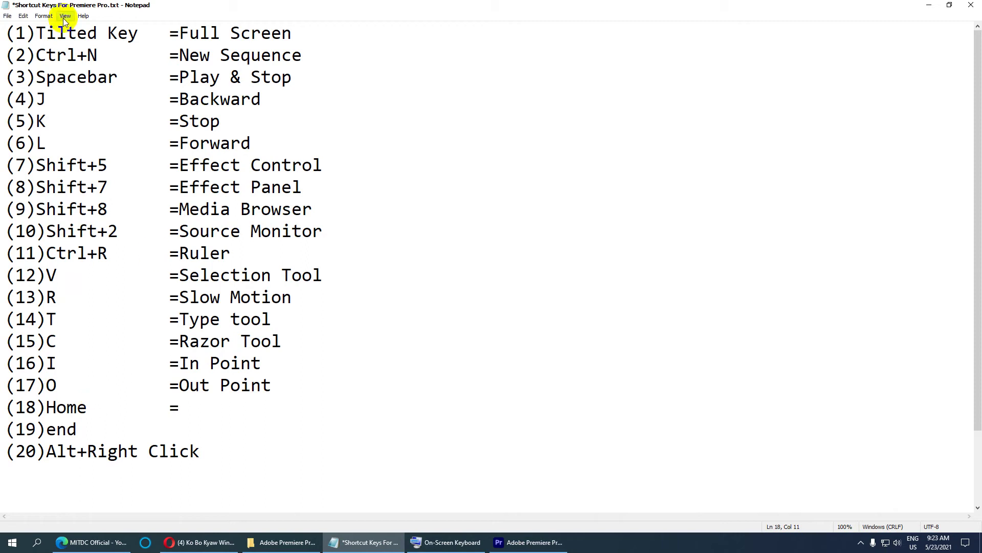
mouse_move(78, 429)
mouse_down()
mouse_move(47, 429)
mouse_move(46, 407)
mouse_move(87, 409)
mouse_move(78, 428)
mouse_up()
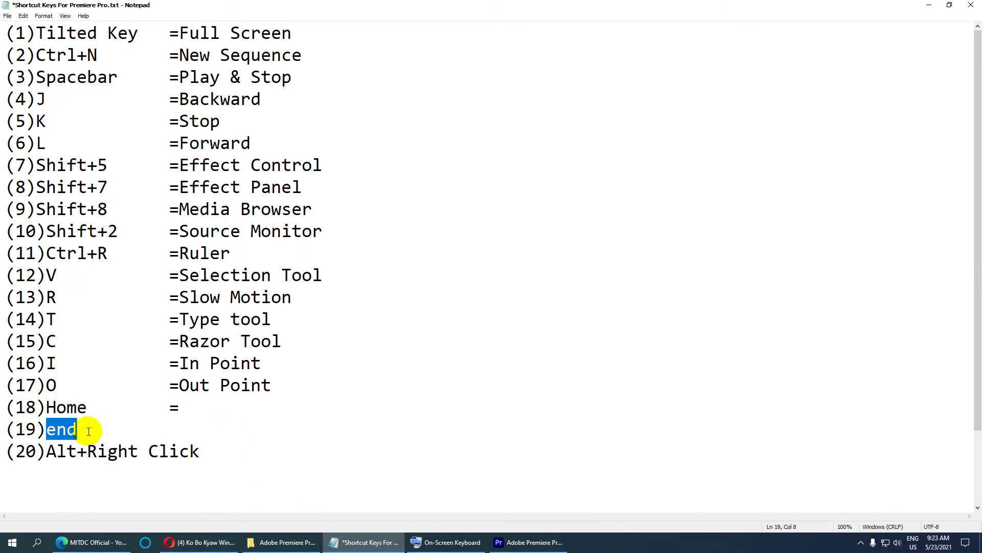
Show the On-Screen Keyboard over Premiere Pro, clear of the timeline, and use its Home key to send the playhead to the sequence start.
click(452, 542)
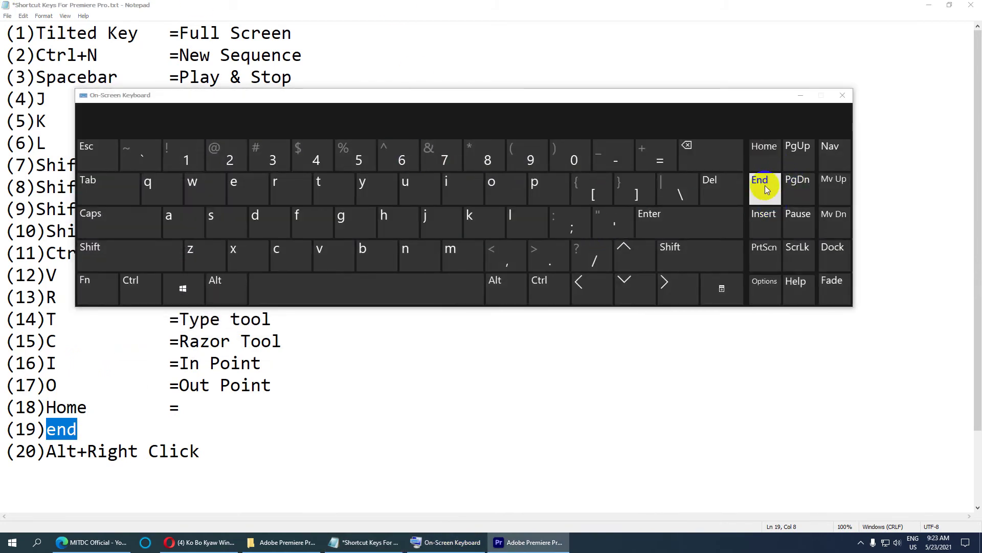
click(529, 542)
drag(623, 95, 592, 22)
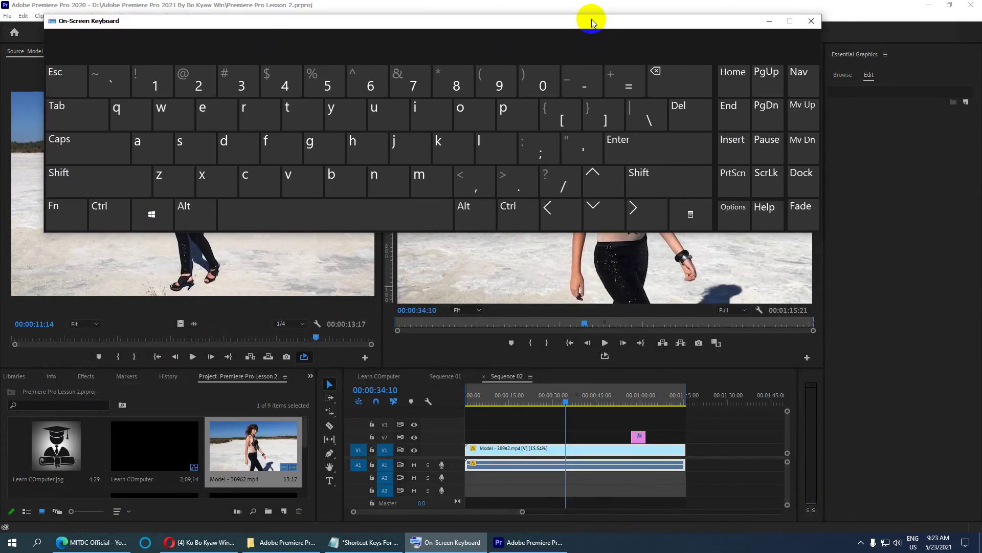
click(537, 401)
click(733, 79)
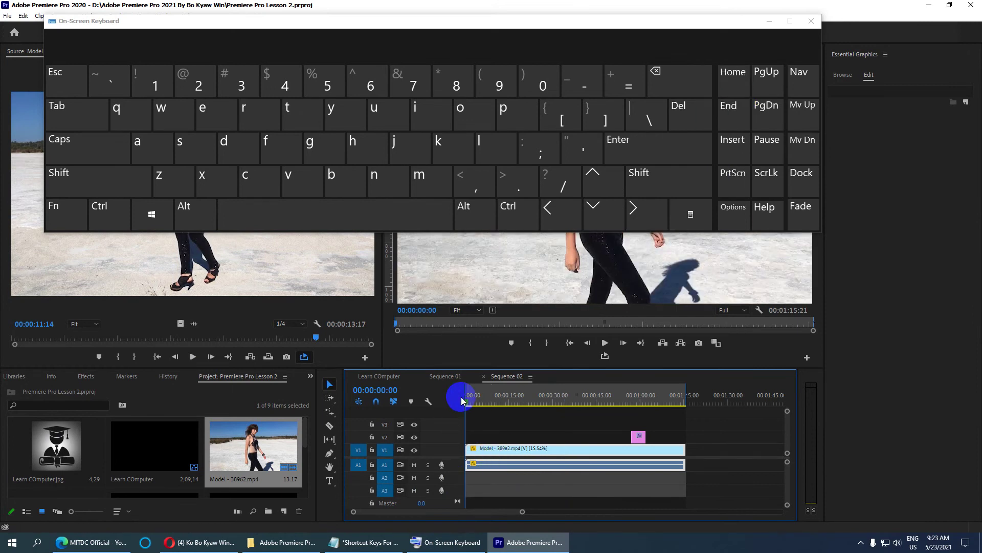
Use the On-Screen Keyboard's End key to send the playhead to the end of Sequence 02.
click(731, 108)
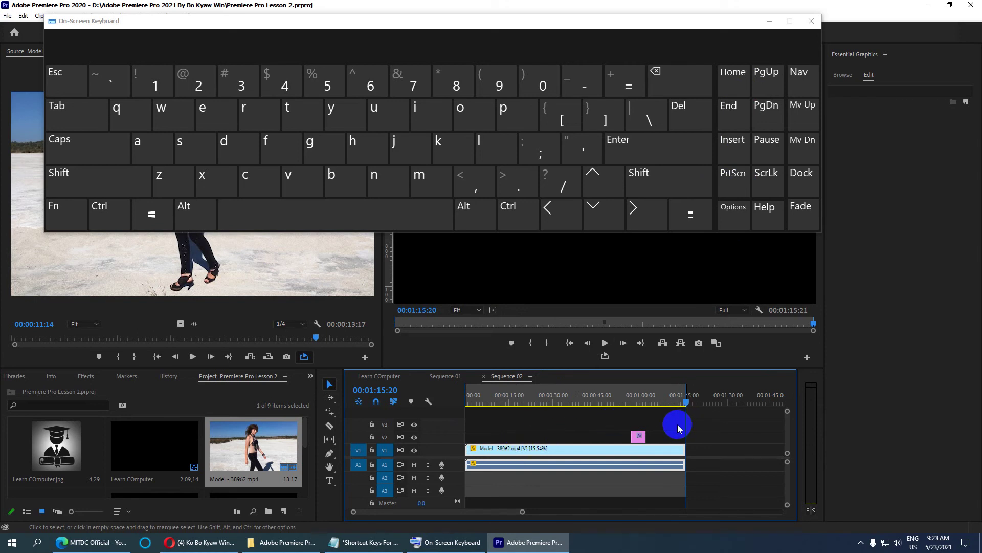
click(732, 108)
click(733, 92)
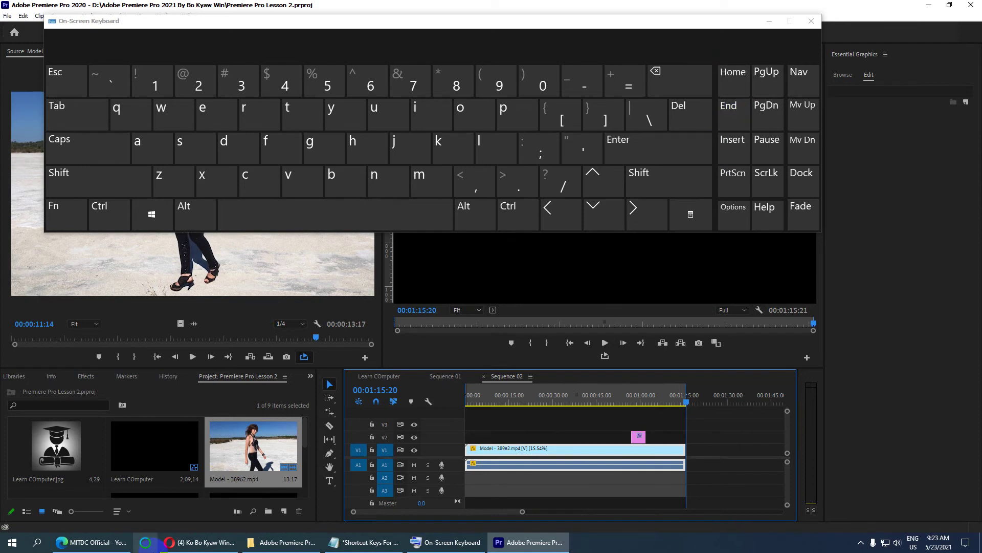
Switch to Notepad and annotate the Home entry as "=Start" and the end entry as an aligned "=Finish".
click(364, 541)
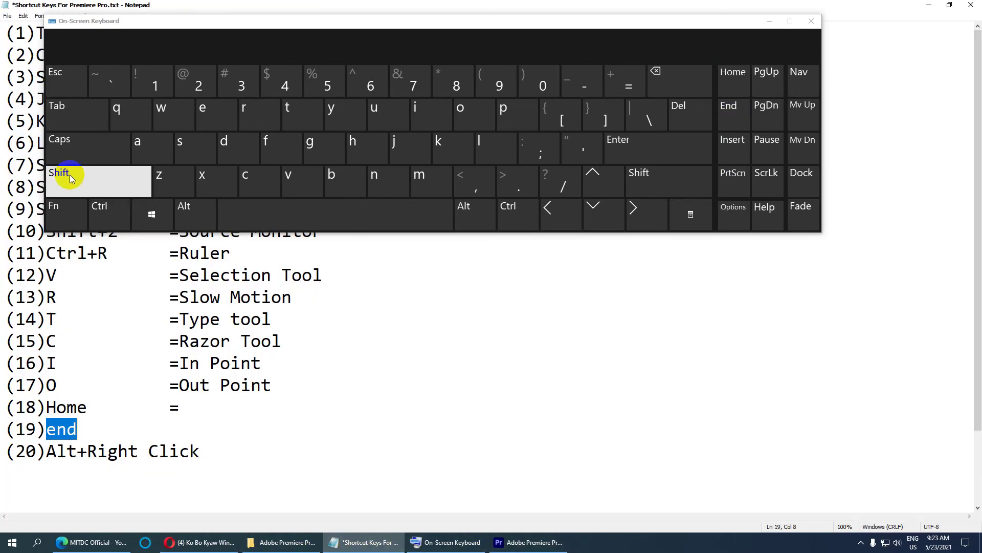
click(186, 404)
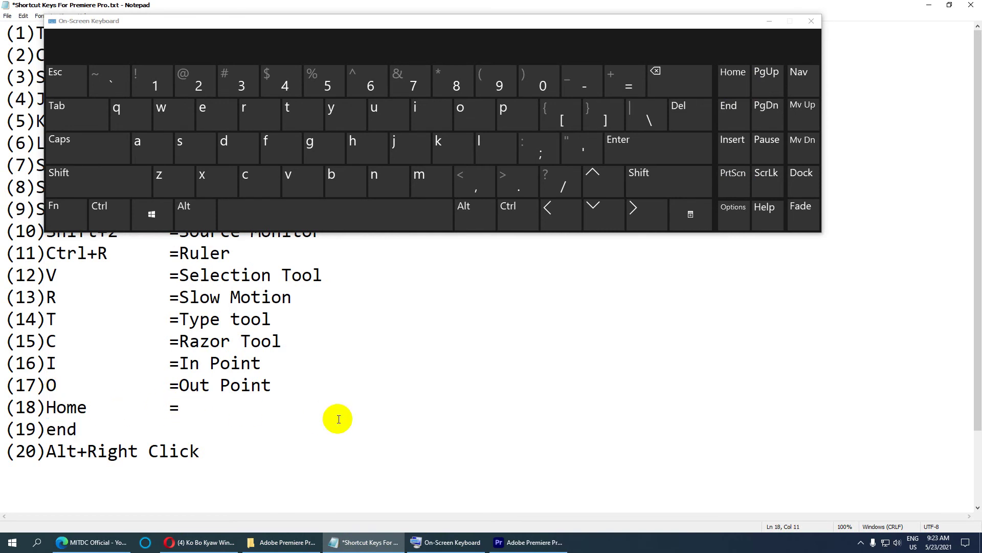
text(Start)
click(134, 435)
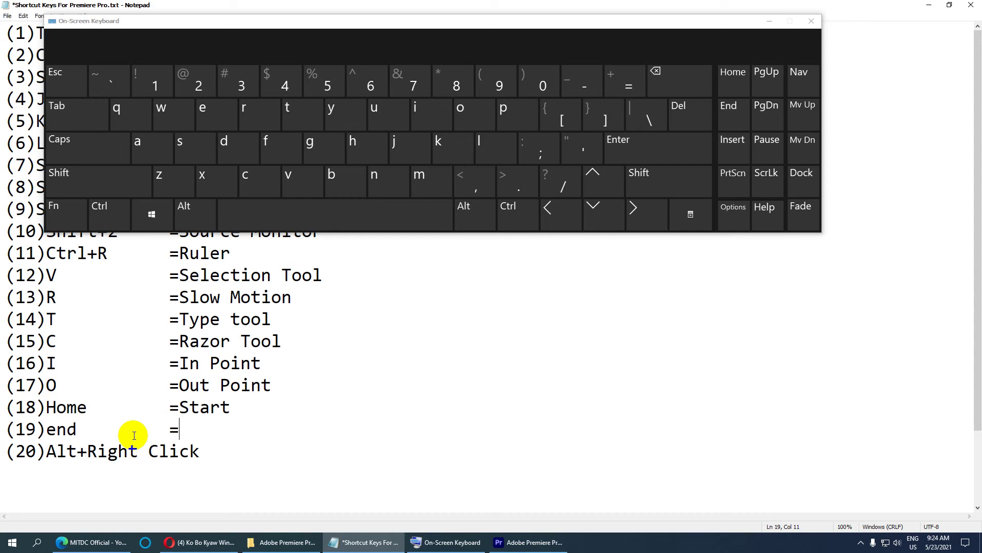
text(Finish)
Extend the annotations to "=Start at a clip" for Home and "=Finish at a clip" for end.
drag(233, 407, 181, 407)
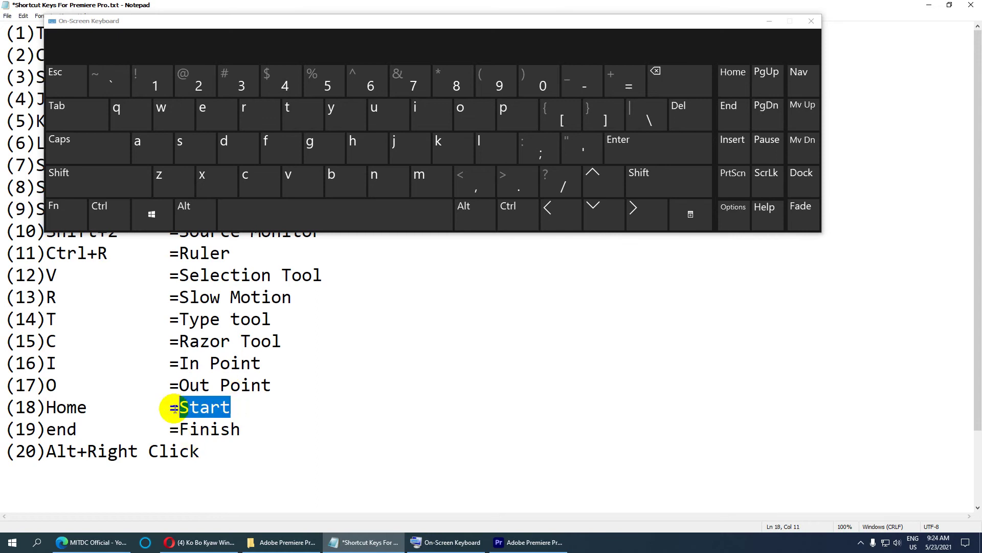
drag(271, 436, 234, 407)
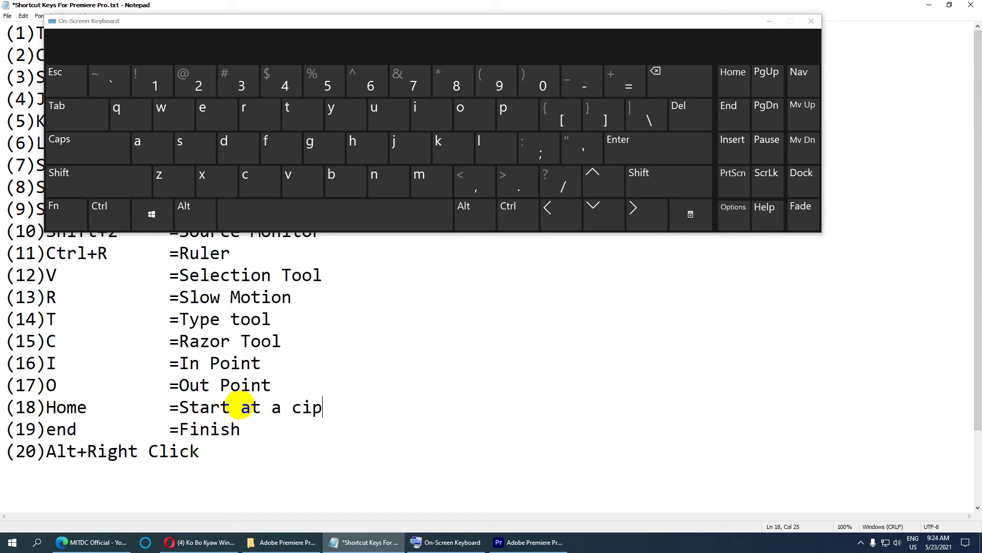
text(lip)
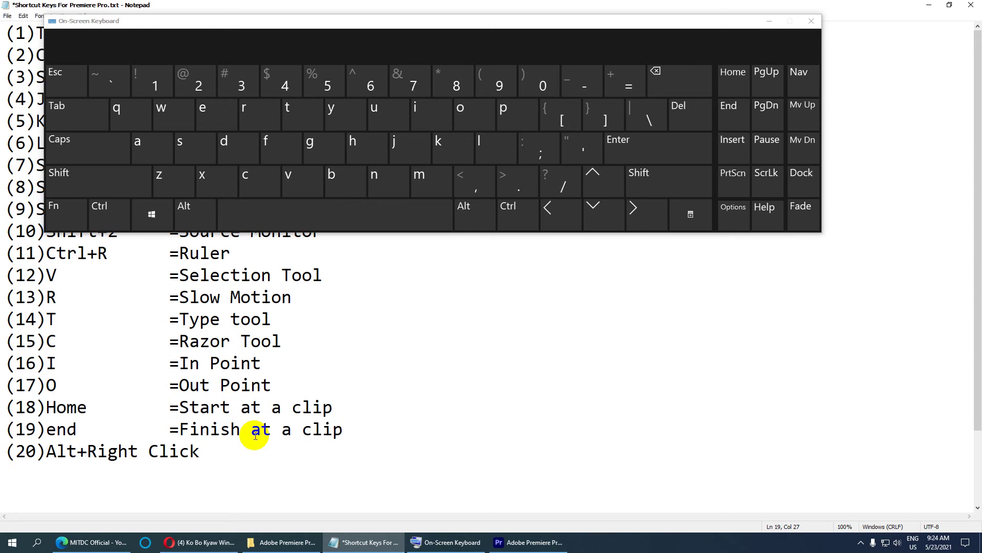
double_click(330, 430)
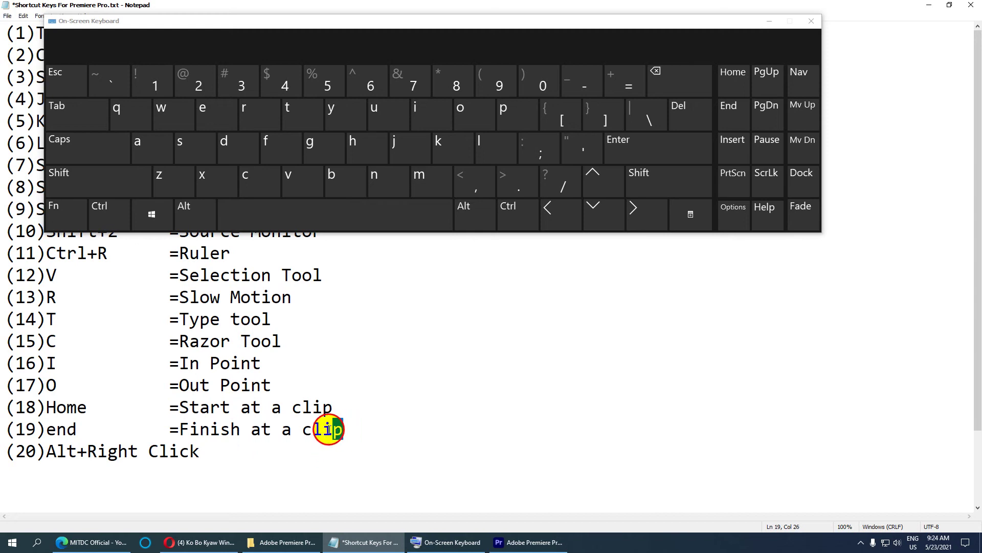
drag(232, 430, 190, 430)
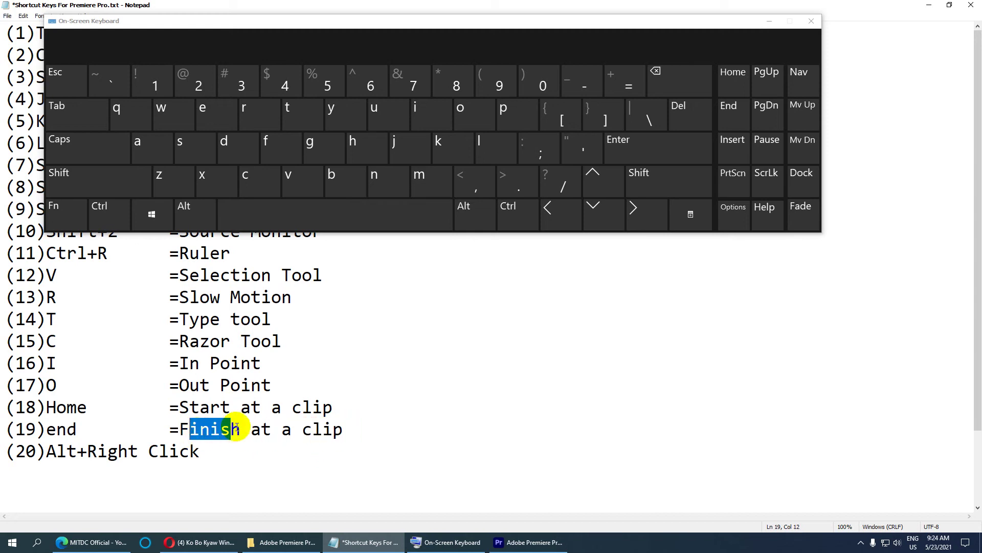
drag(331, 405, 269, 408)
drag(89, 408, 47, 429)
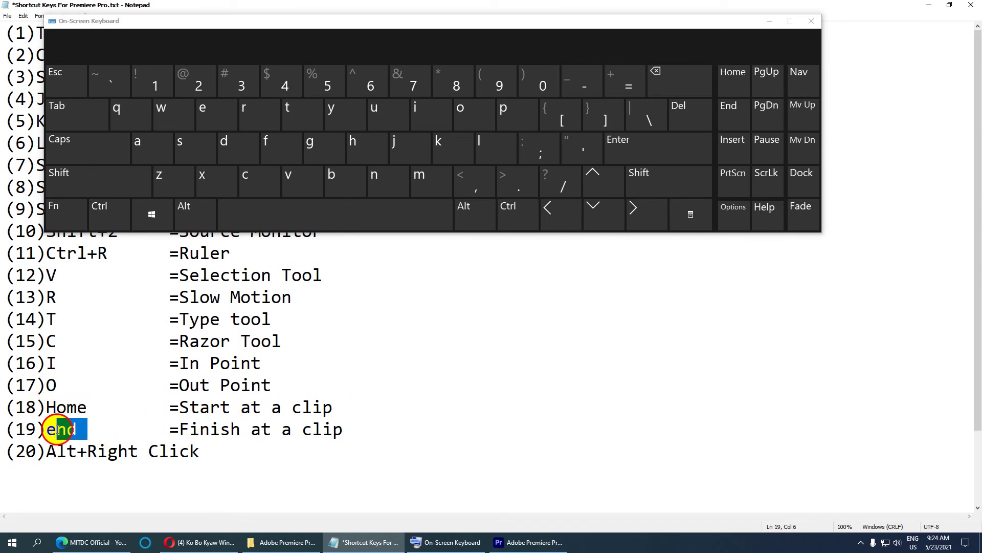
click(241, 430)
drag(342, 429, 179, 430)
drag(88, 408, 46, 408)
click(67, 408)
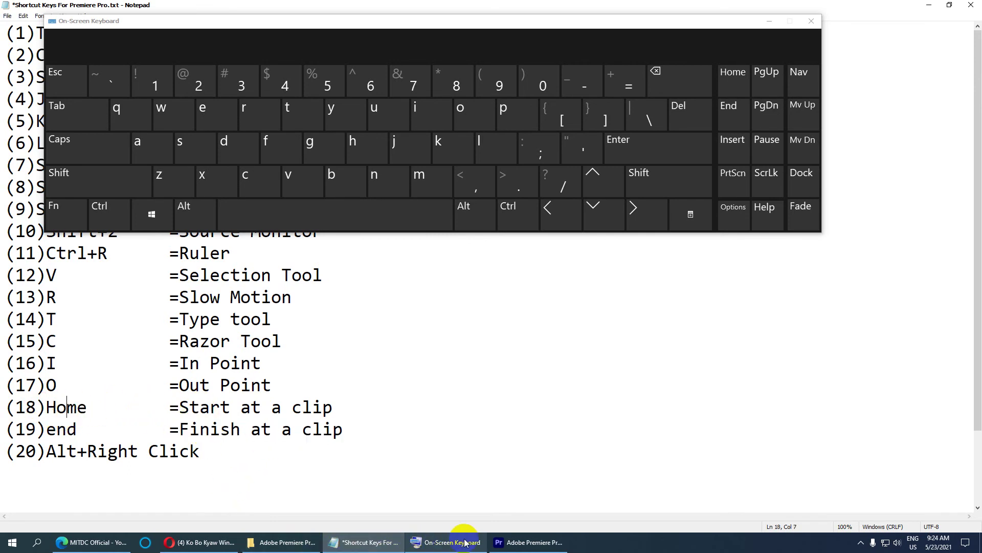
Remove the word "a" from the annotations of the Home and end entries.
double_click(276, 407)
key(BackSpace)
double_click(287, 428)
key(BackSpace)
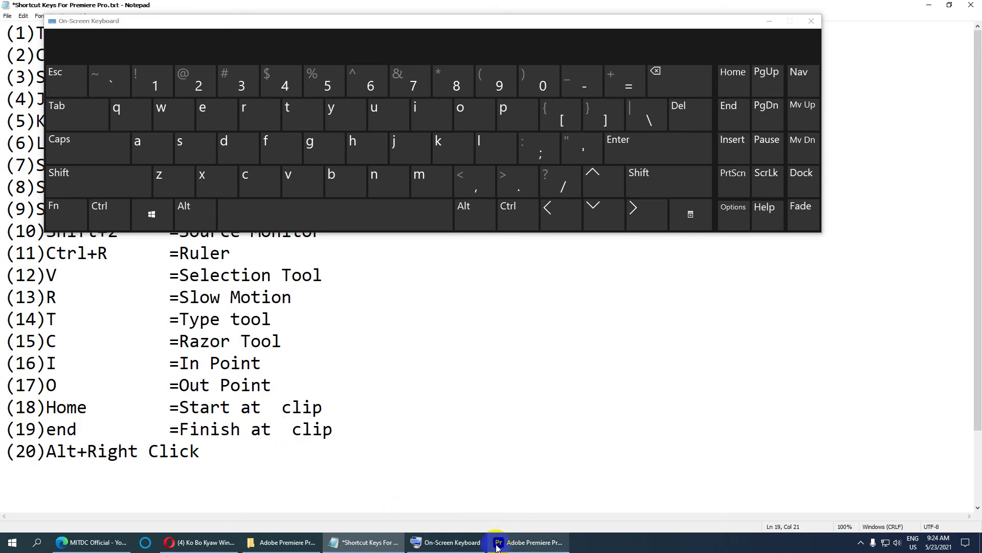
Switch to Premiere Pro and duplicate the Model clip after the original on V1 with a small gap, ending at about 00:02:42:20.
click(512, 542)
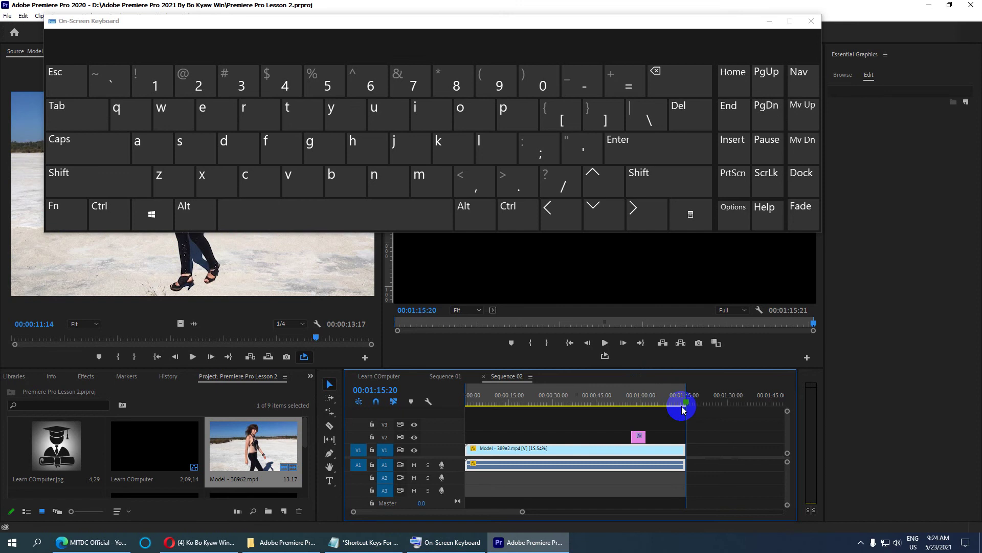
key(minus)
key(minus)
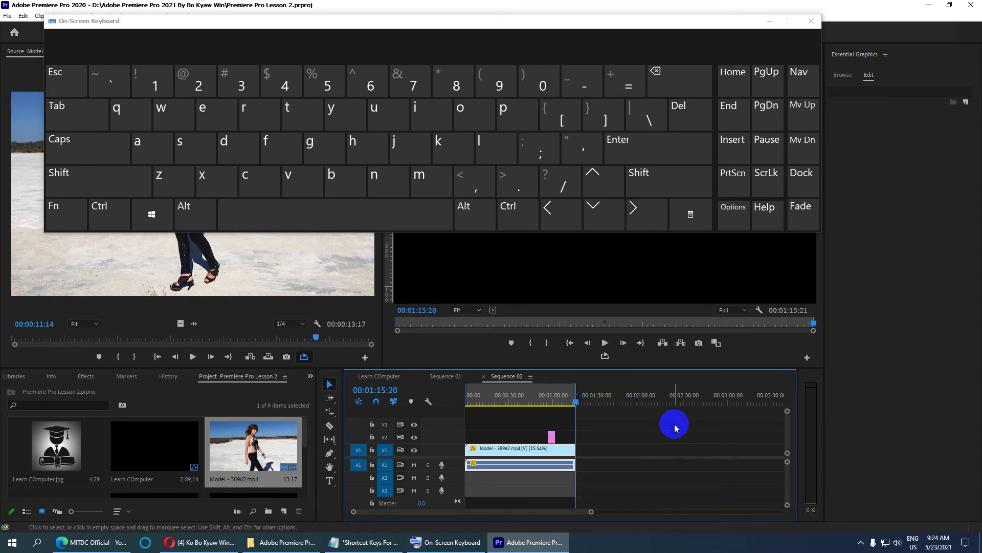
click(488, 456)
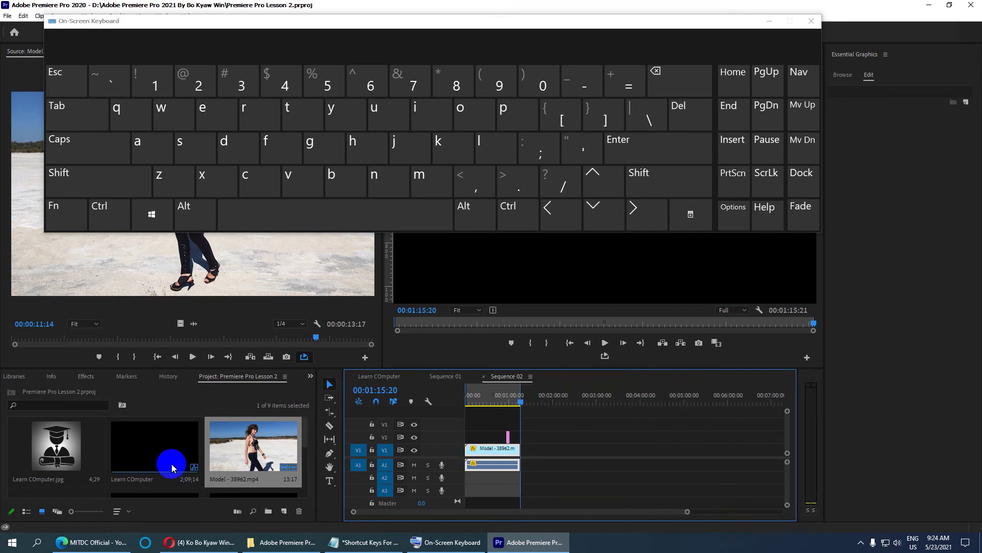
scroll(168, 463, down, 2)
click(233, 476)
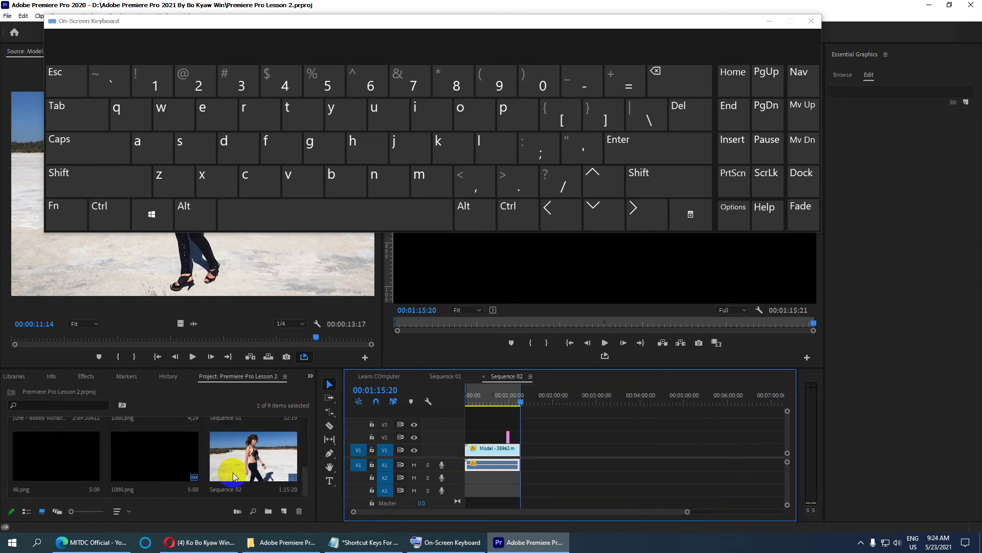
click(306, 472)
drag(306, 472, 306, 417)
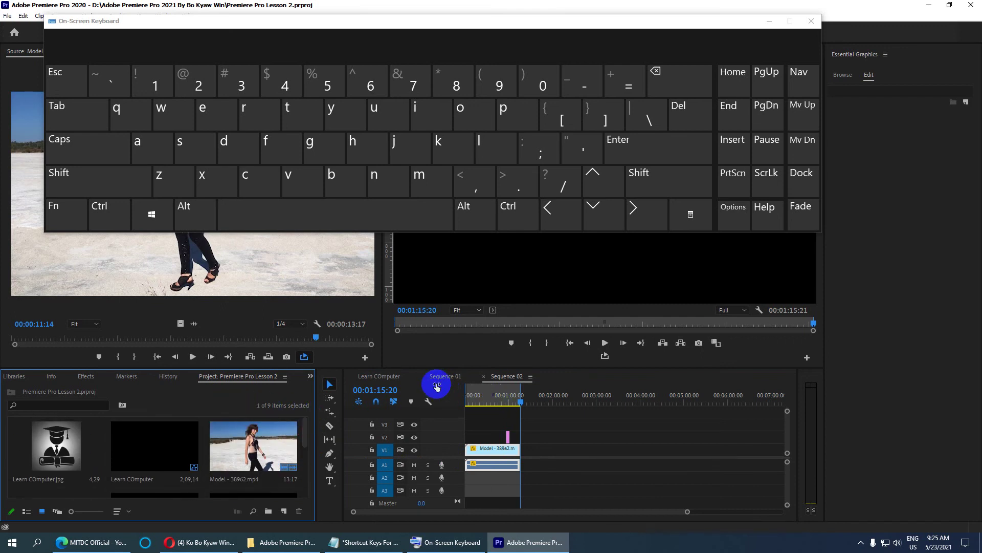
key(alt)
drag(488, 451, 550, 449)
Use Home and End to jump the playhead between the sequence start and the end of the duplicated clip.
drag(520, 401, 327, 404)
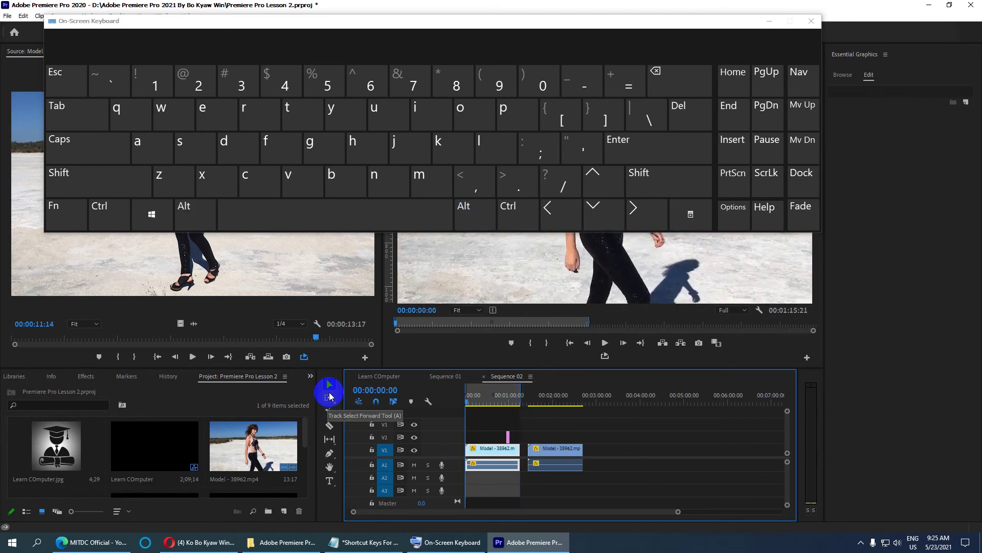
key(End)
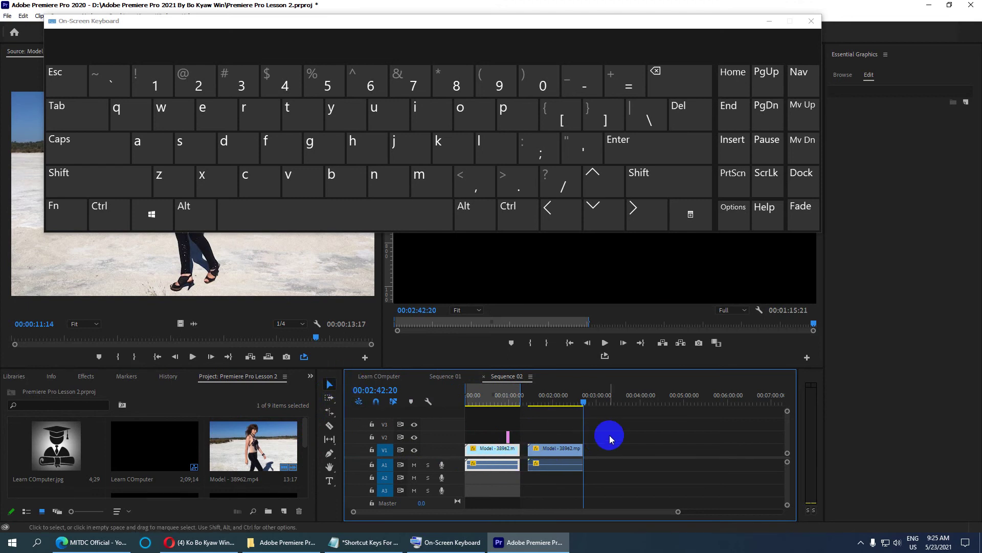
key(Home)
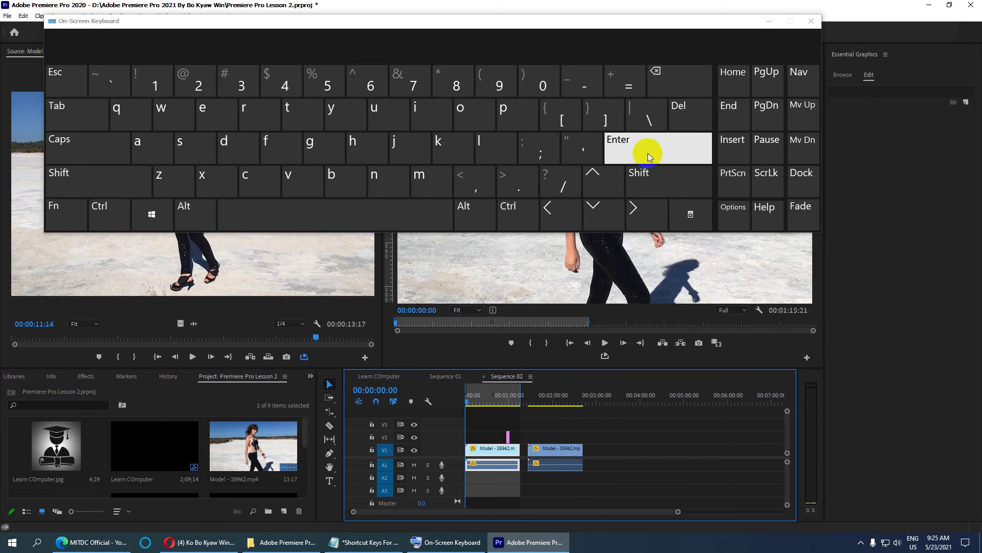
click(730, 111)
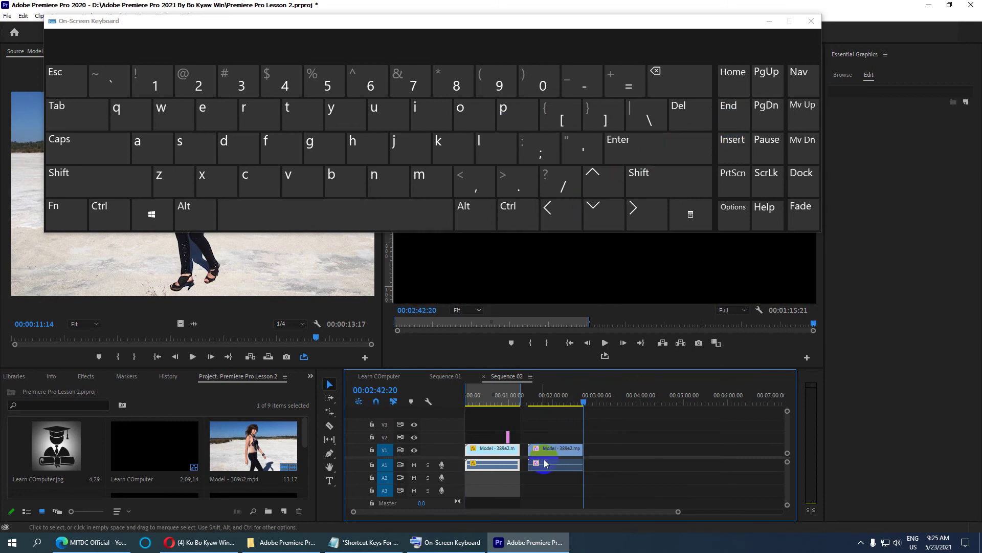
click(582, 404)
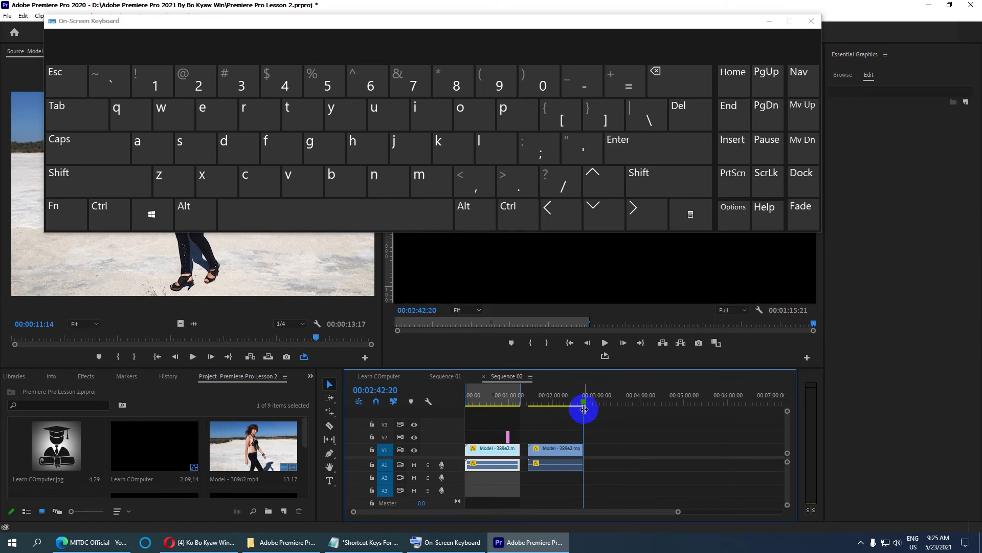
Duplicate the second Model clip further along V1, ending at about 00:04:47:18, and jump the playhead to the sequence end and back to its start.
click(546, 450)
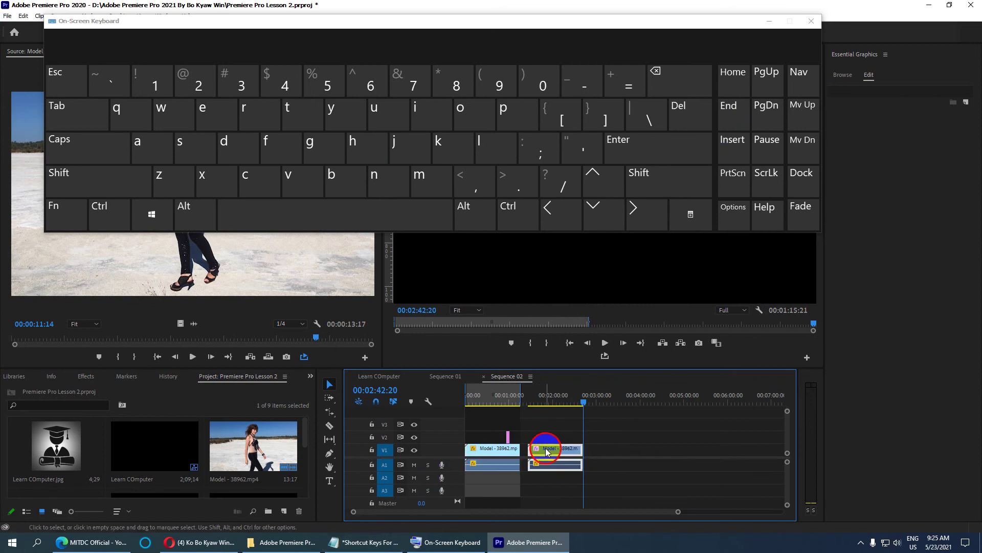
drag(545, 447, 637, 448)
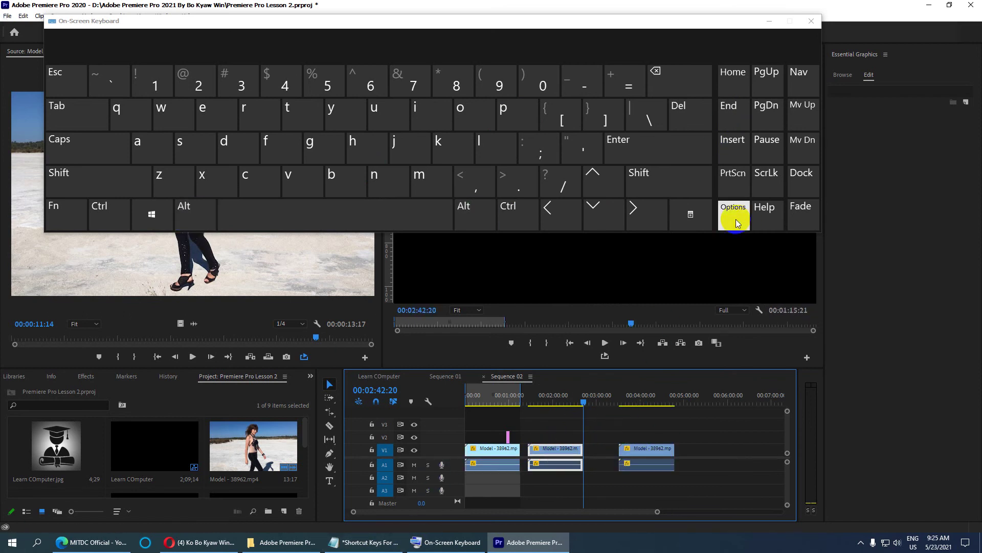
click(744, 127)
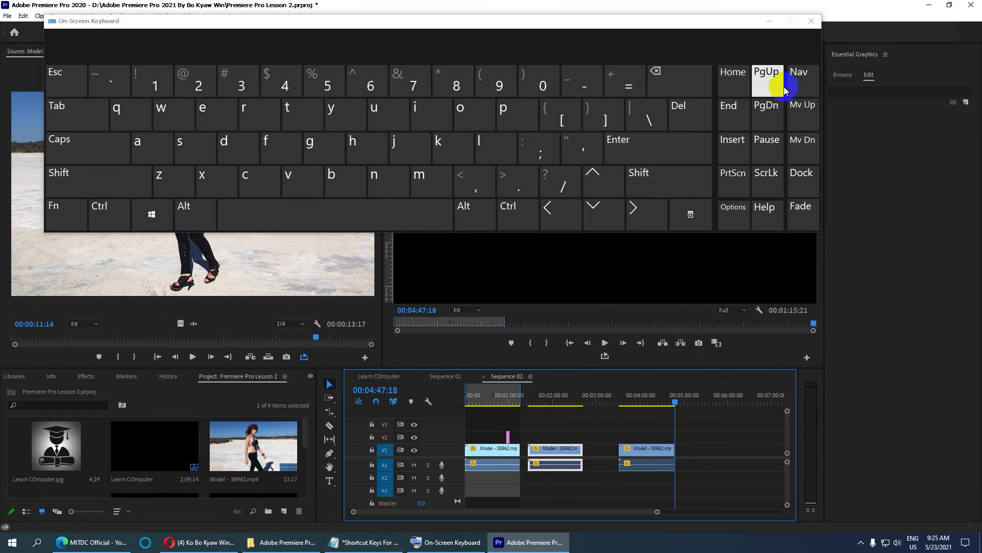
click(732, 82)
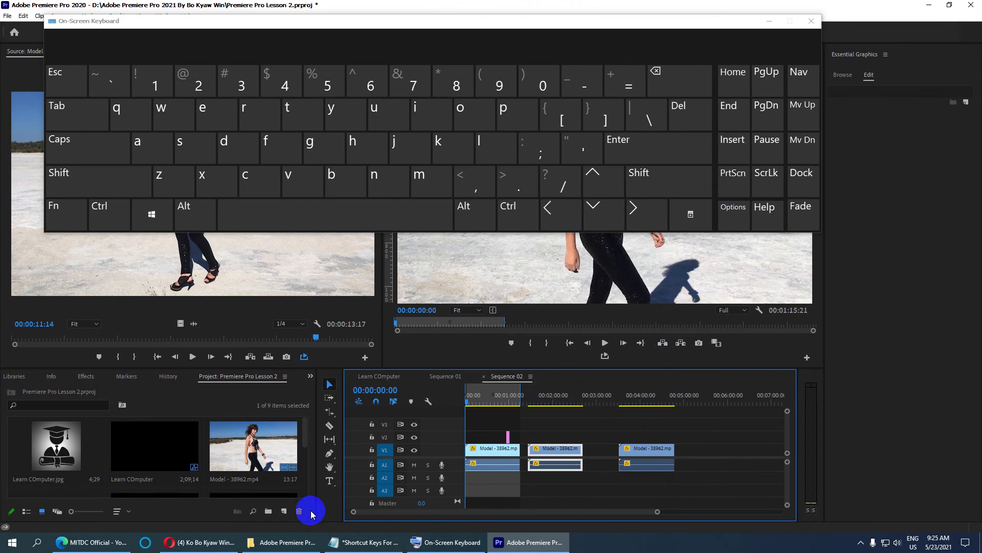
Switch to Notepad, change the Home annotation to "=Start Point", and cut the end annotation back to "=Finish".
click(456, 546)
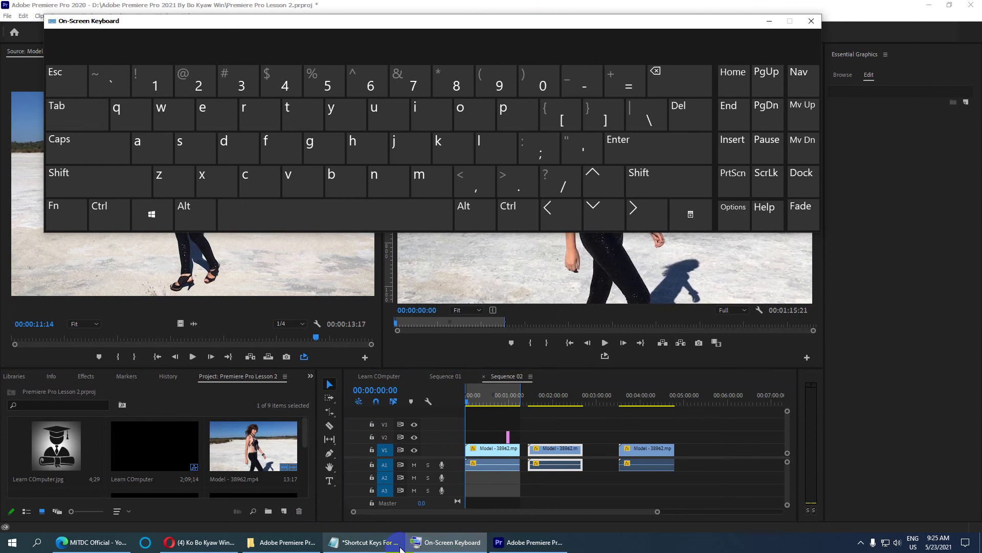
click(366, 542)
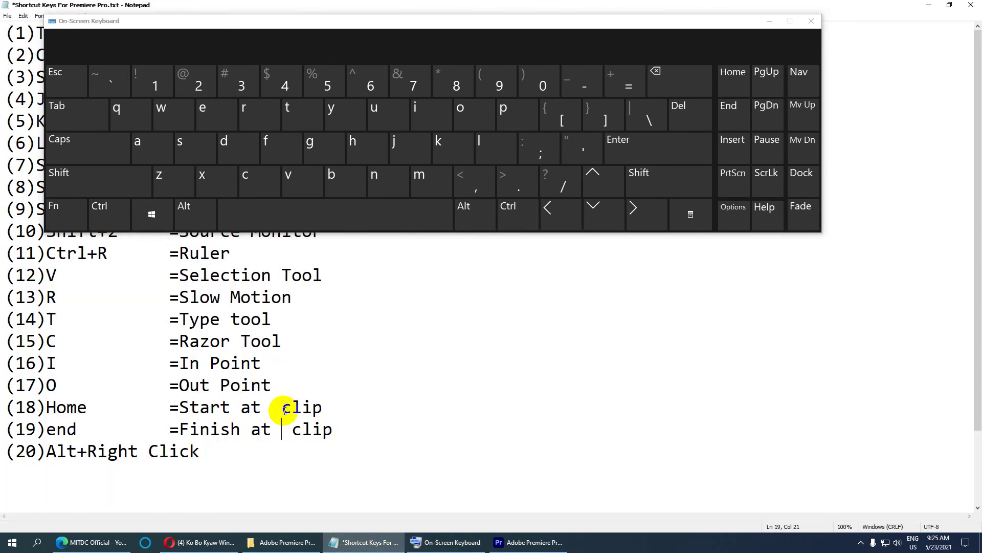
drag(242, 408, 256, 428)
key(BackSpace)
key(BackSpace)
click(242, 407)
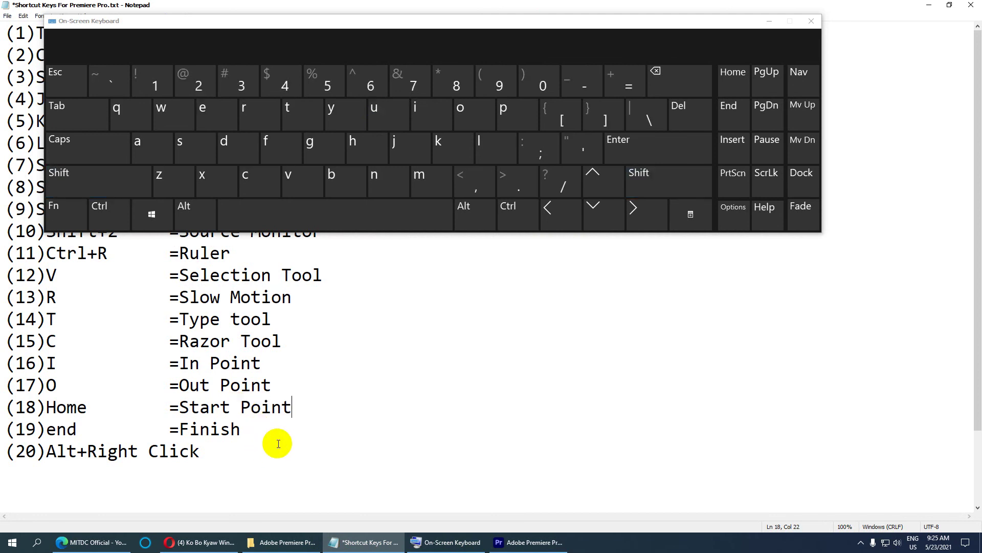
Complete the end entry's annotation as "=Finish Point".
click(248, 434)
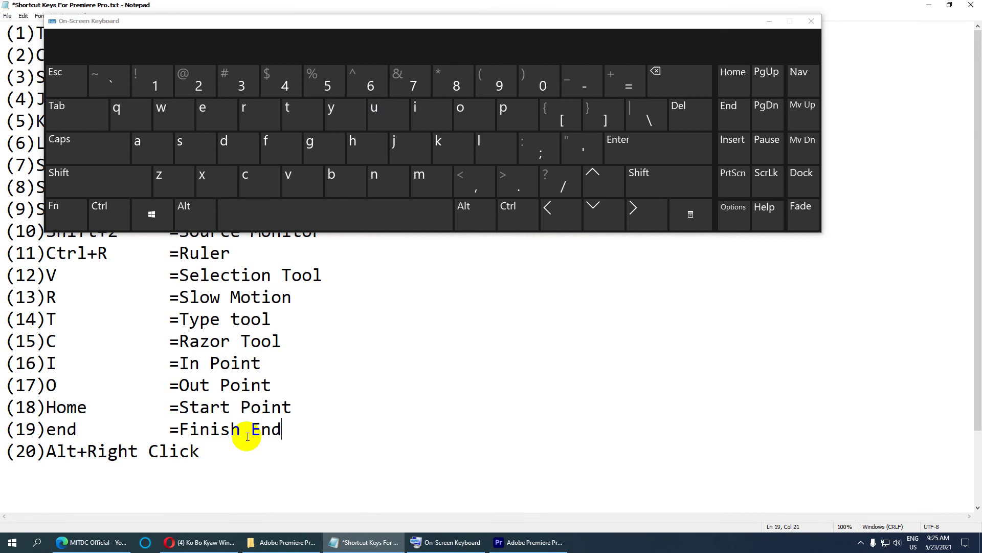
text(E)
key(BackSpace)
text(Point)
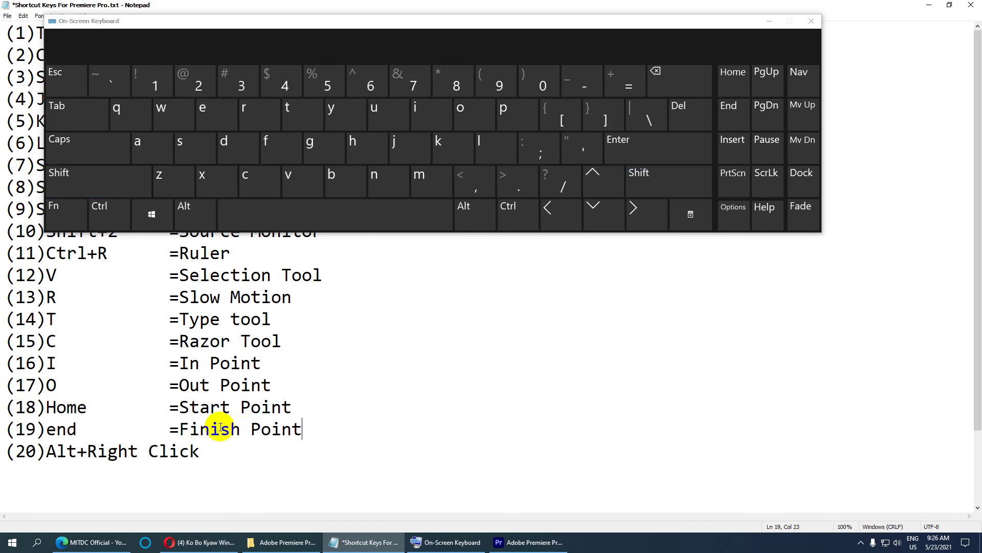
Place the text cursor after "Alt+Right Click" in entry 20, minimize the On-Screen Keyboard, and switch to Premiere Pro.
click(194, 459)
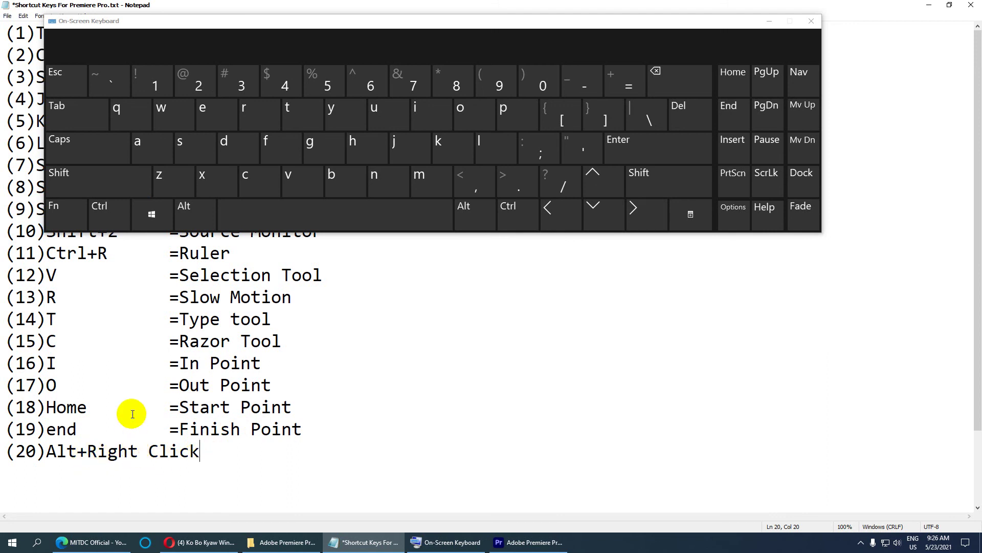
click(764, 24)
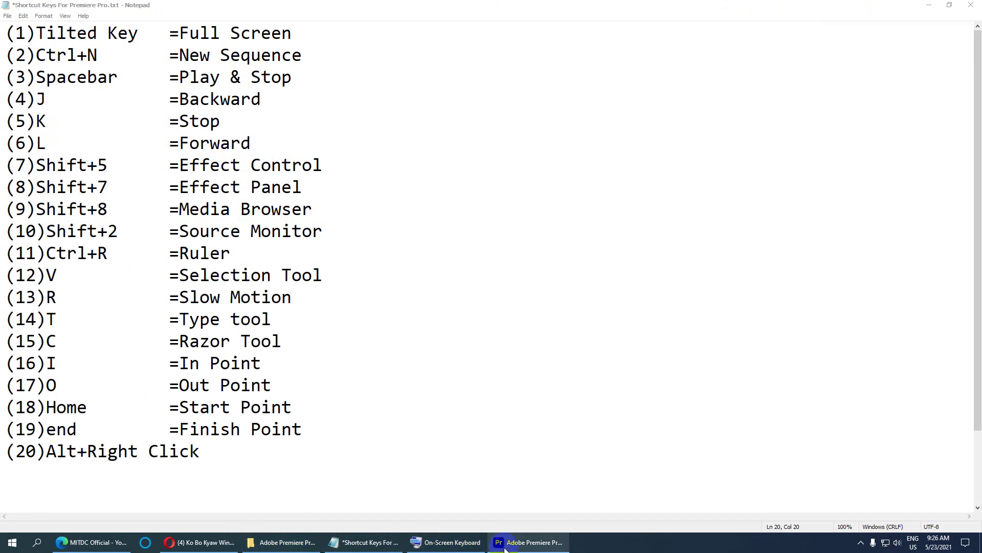
click(529, 543)
click(544, 323)
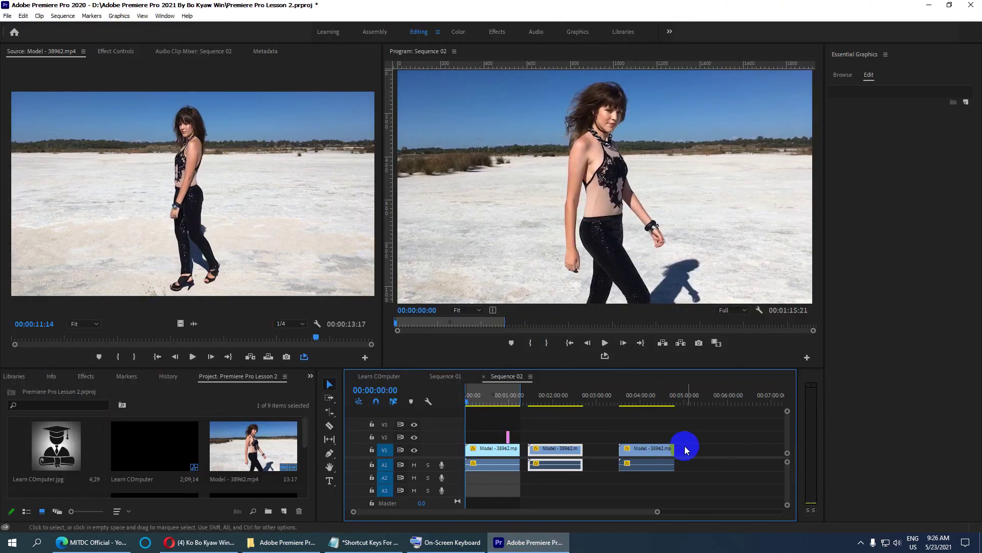
Delete all clips from Sequence 02 and clear the sequence's In and Out points.
drag(712, 466, 533, 424)
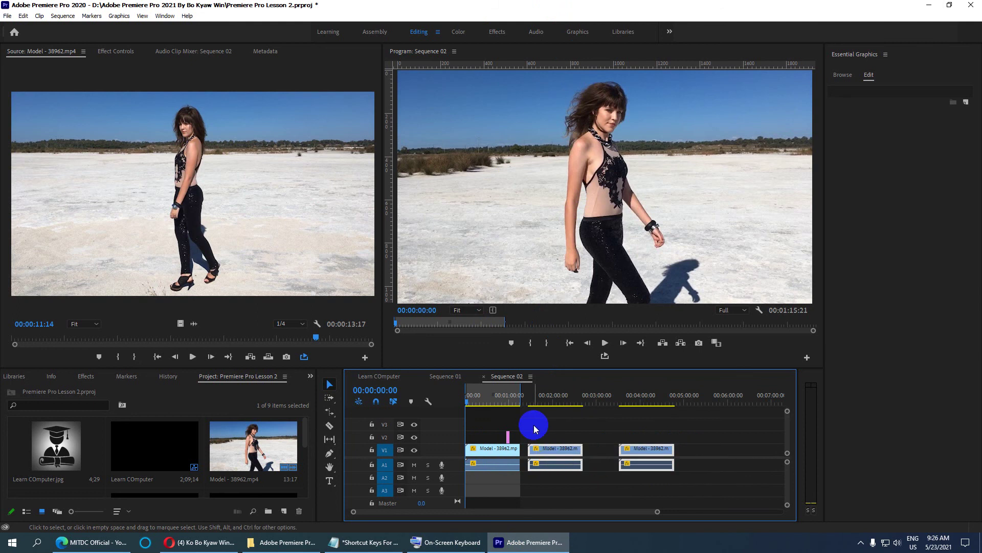
key(Delete)
drag(543, 478, 462, 411)
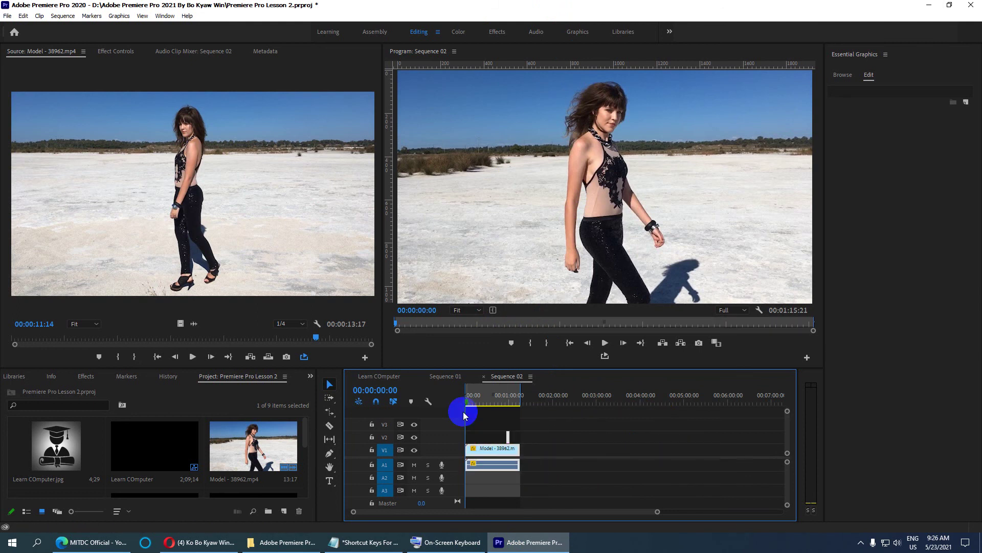
key(Delete)
right_click(492, 394)
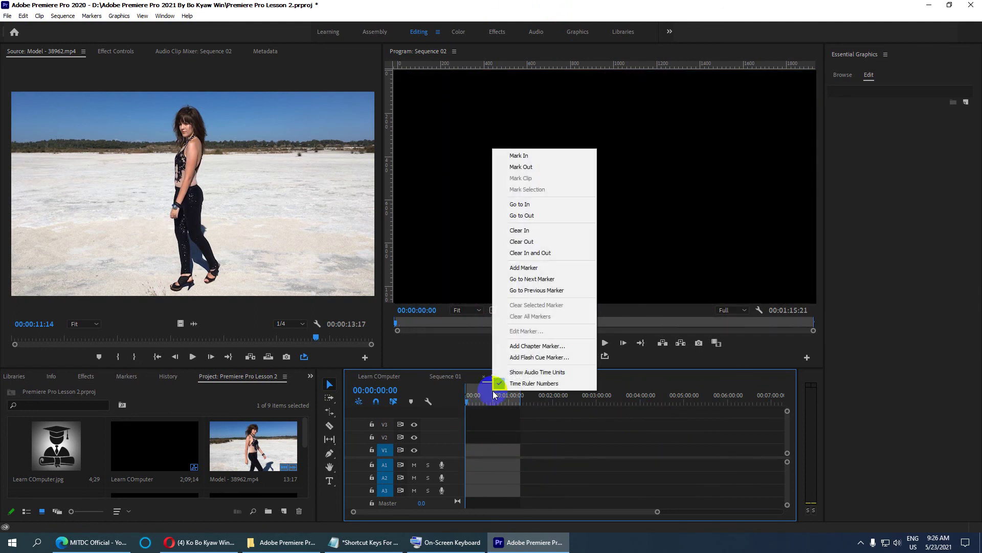
click(559, 250)
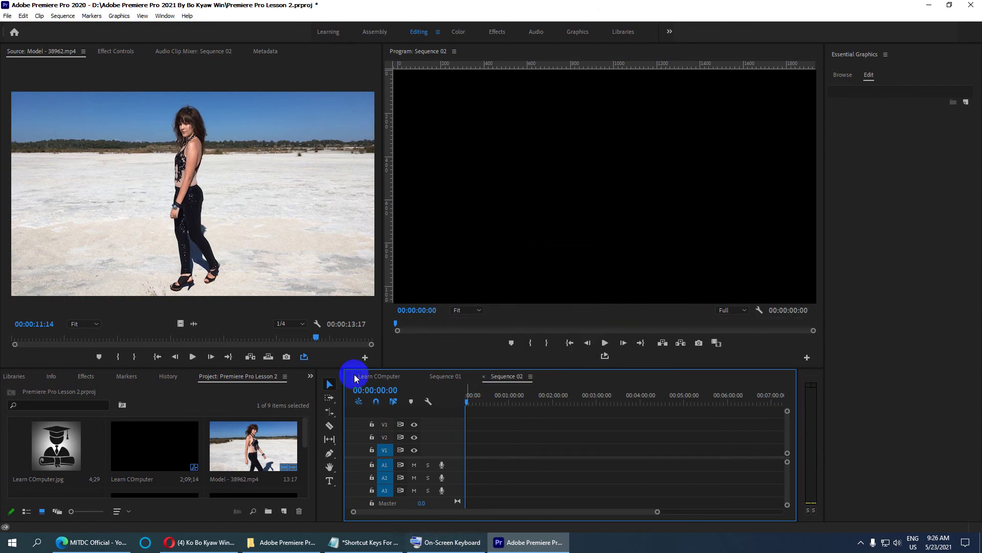
Try placing only the video of Model - 38962.mp4 at the start of V1 with the existing sequence settings, and undo it.
double_click(256, 445)
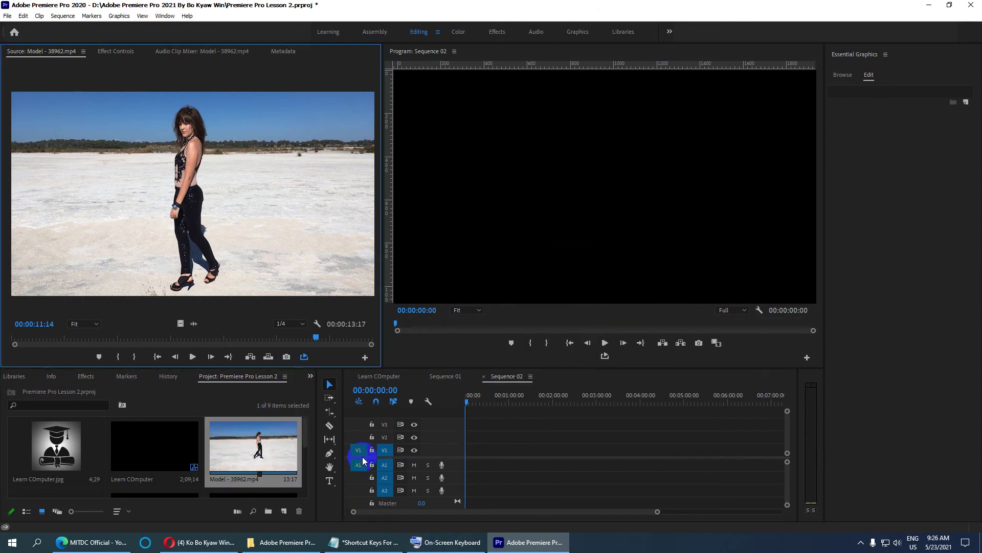
click(255, 453)
drag(181, 322, 468, 451)
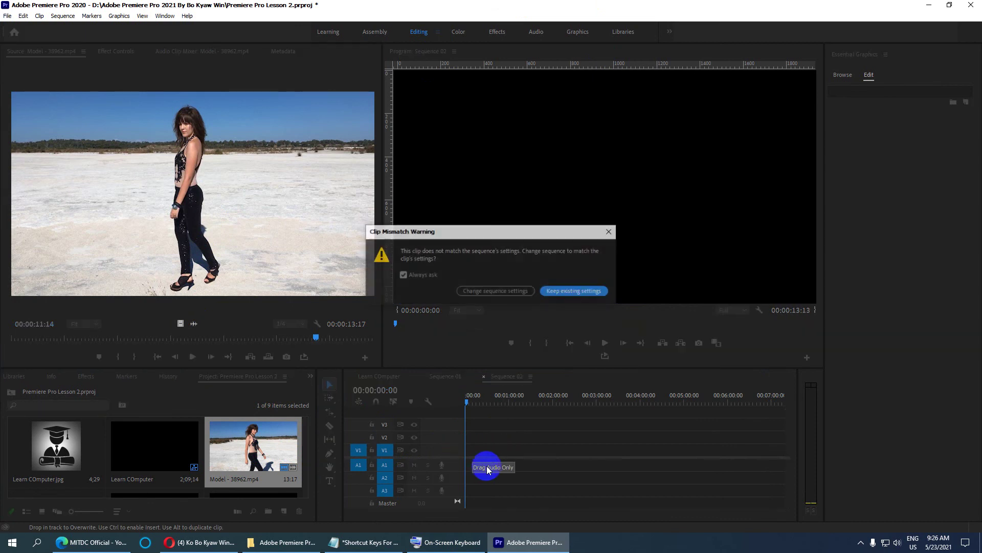
click(571, 291)
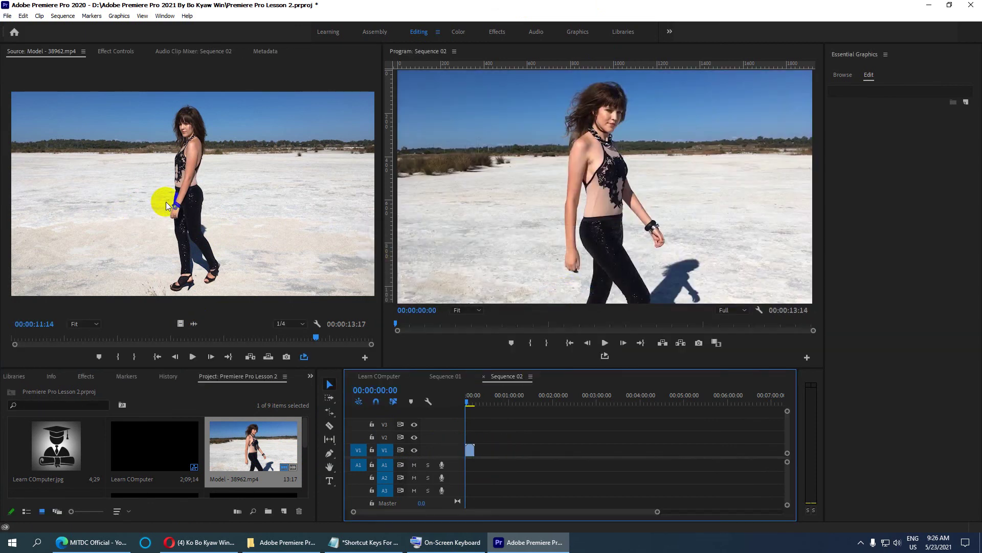
key(ctrl+z)
Place Model - 38962.mp4 with both video and audio at the start of V1 and A1, keeping the existing sequence settings.
drag(158, 193, 470, 466)
click(571, 290)
key(equal)
key(equal)
key(equal)
key(equal)
key(minus)
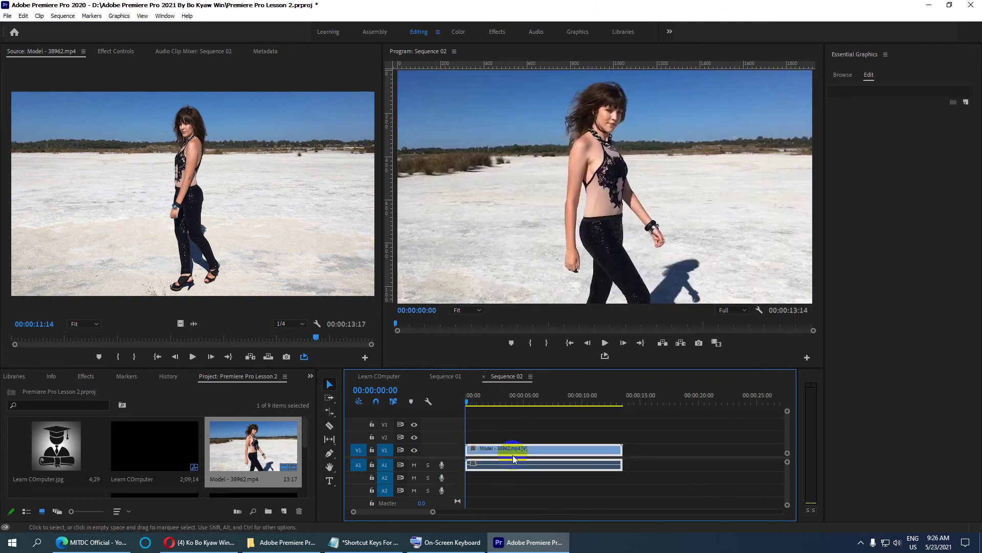
key(minus)
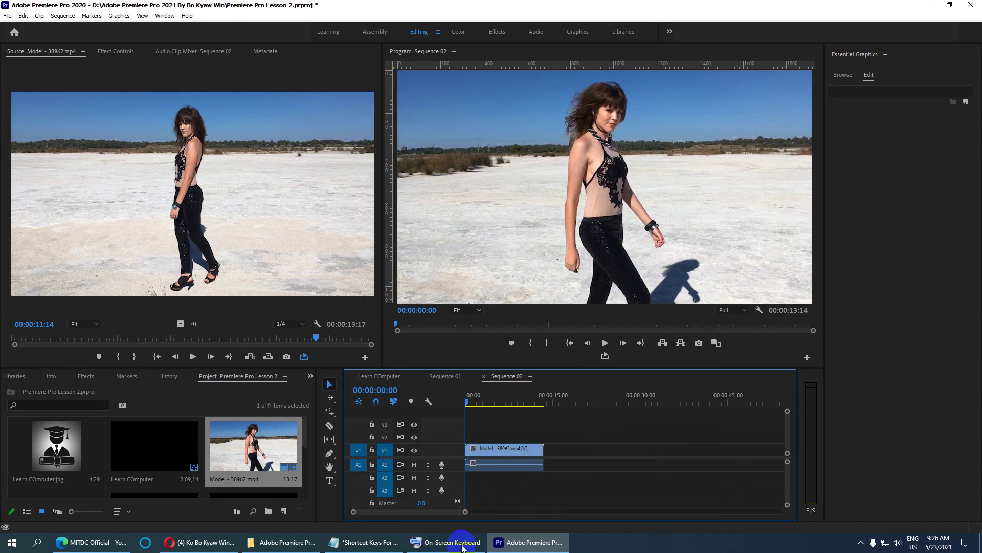
Check entry 20 in Notepad, switch back to Premiere Pro, and select the Model clip's linked video and audio together before deselecting them.
click(365, 542)
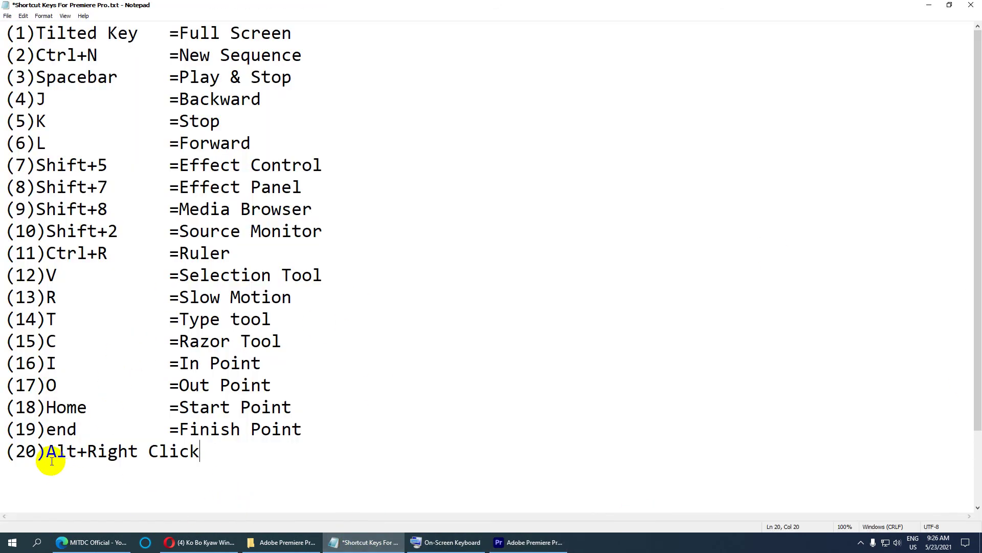
click(494, 538)
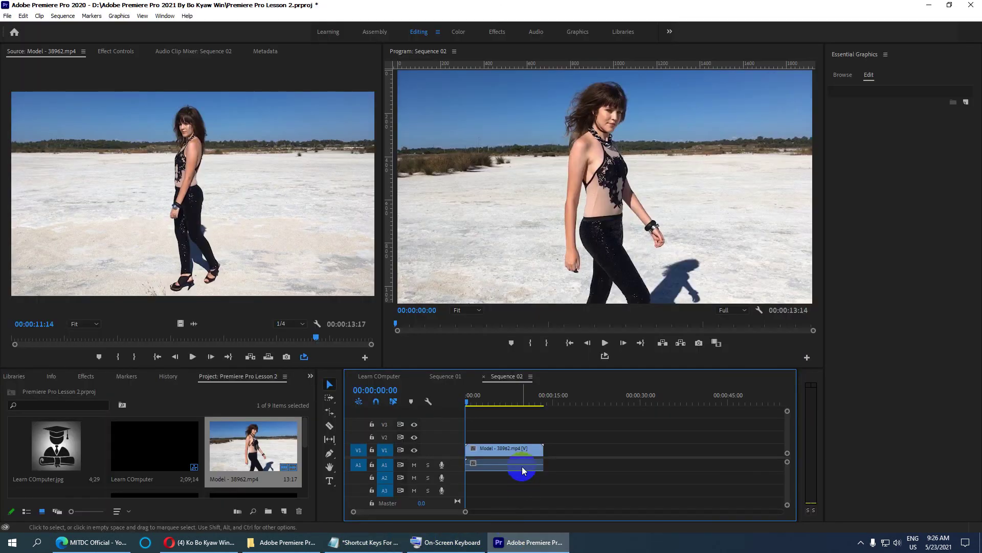
click(527, 447)
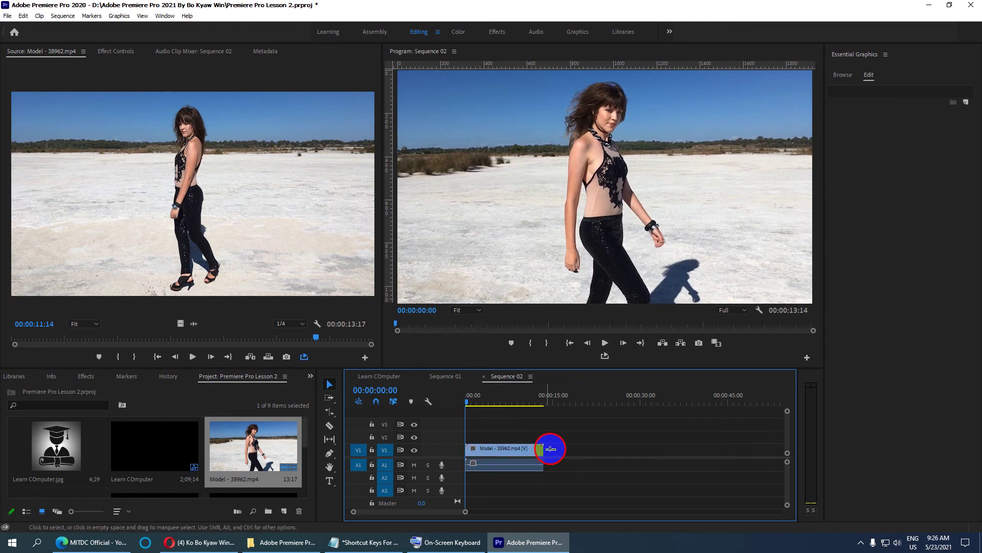
click(530, 467)
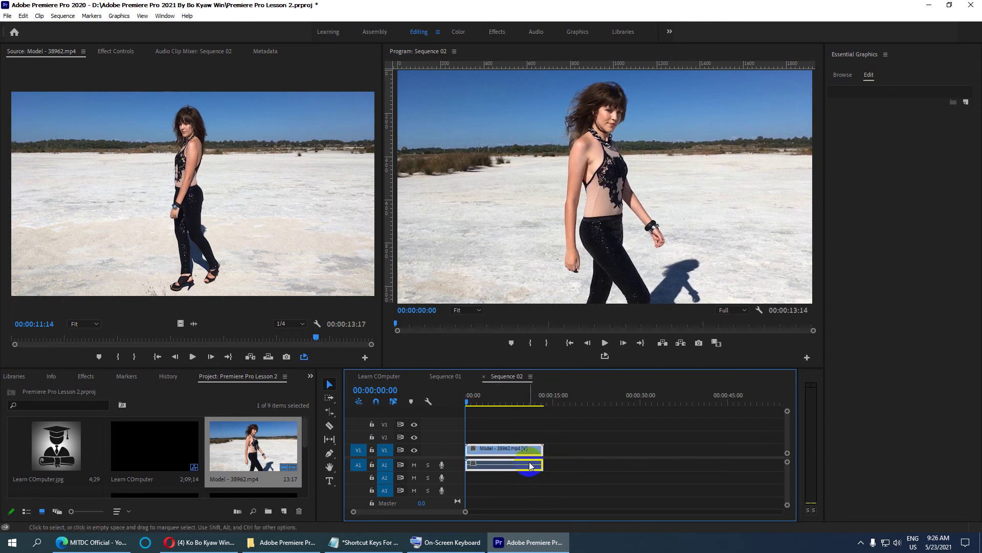
click(561, 464)
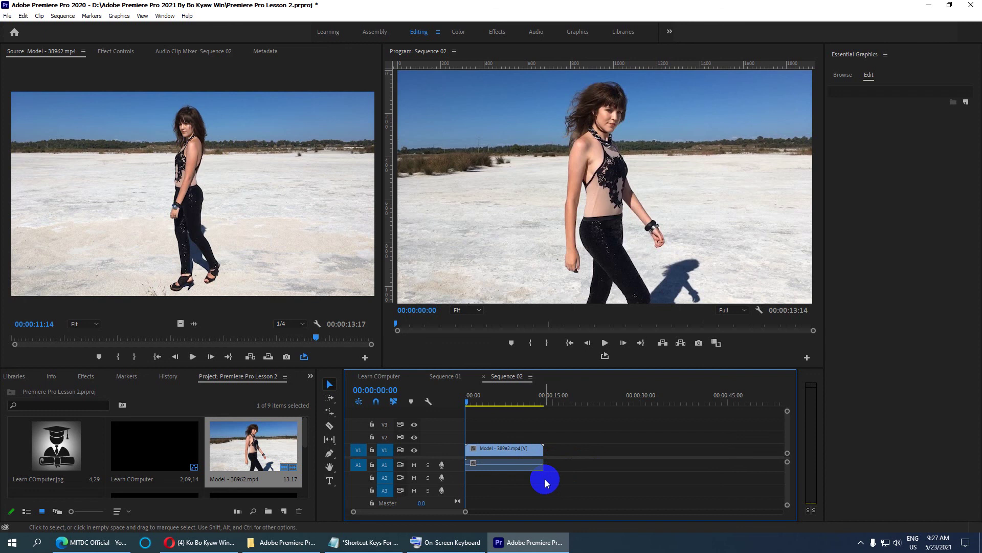
Select only the Model clip's A1 audio independently of its video and delete it, and check the Notepad list before returning to Premiere Pro.
click(539, 463)
click(520, 466)
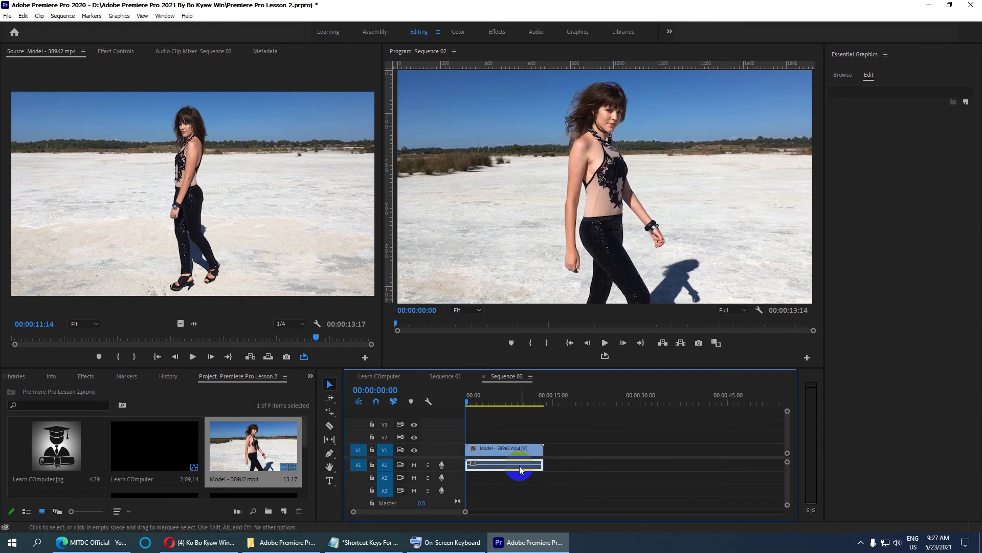
click(490, 460)
click(562, 460)
click(541, 463)
click(523, 465)
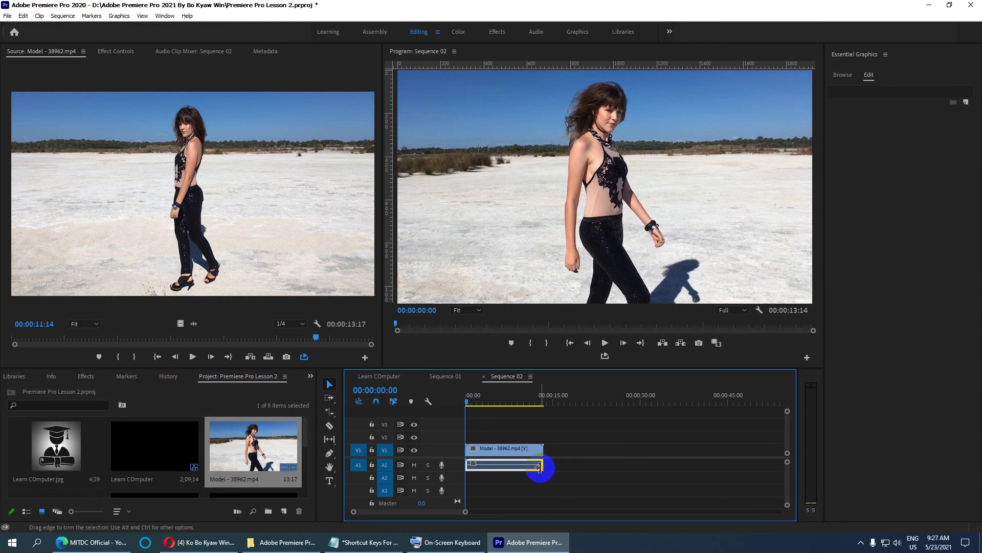
key(Delete)
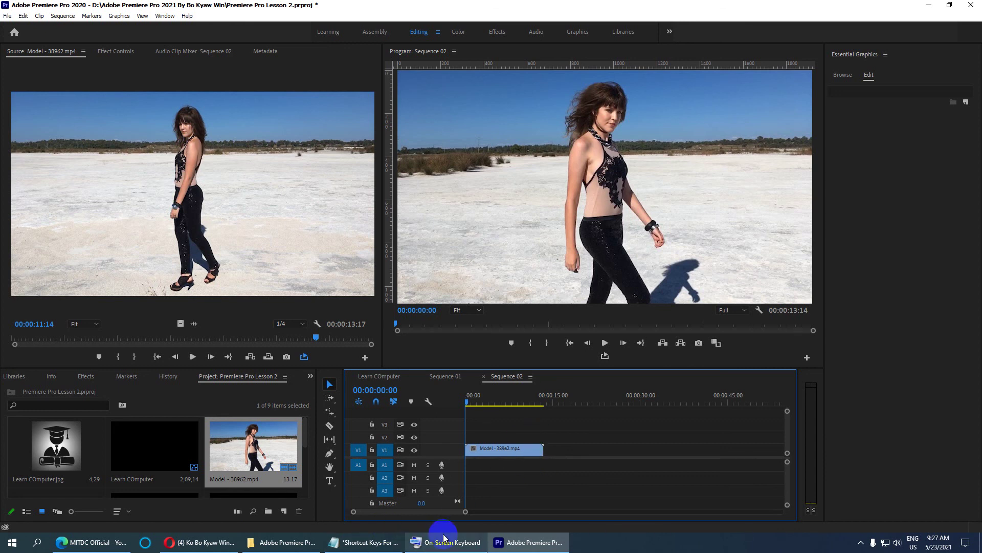
click(386, 538)
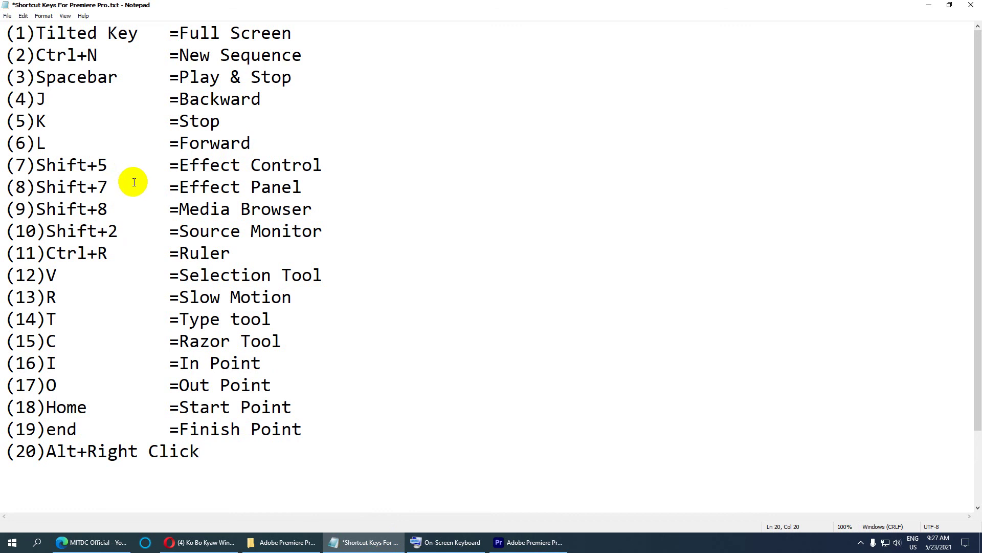
click(929, 5)
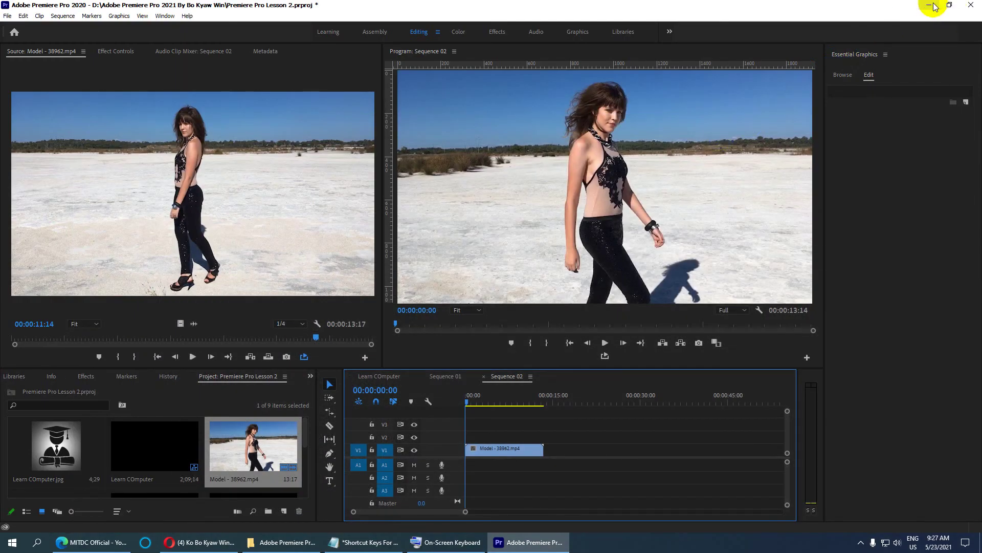